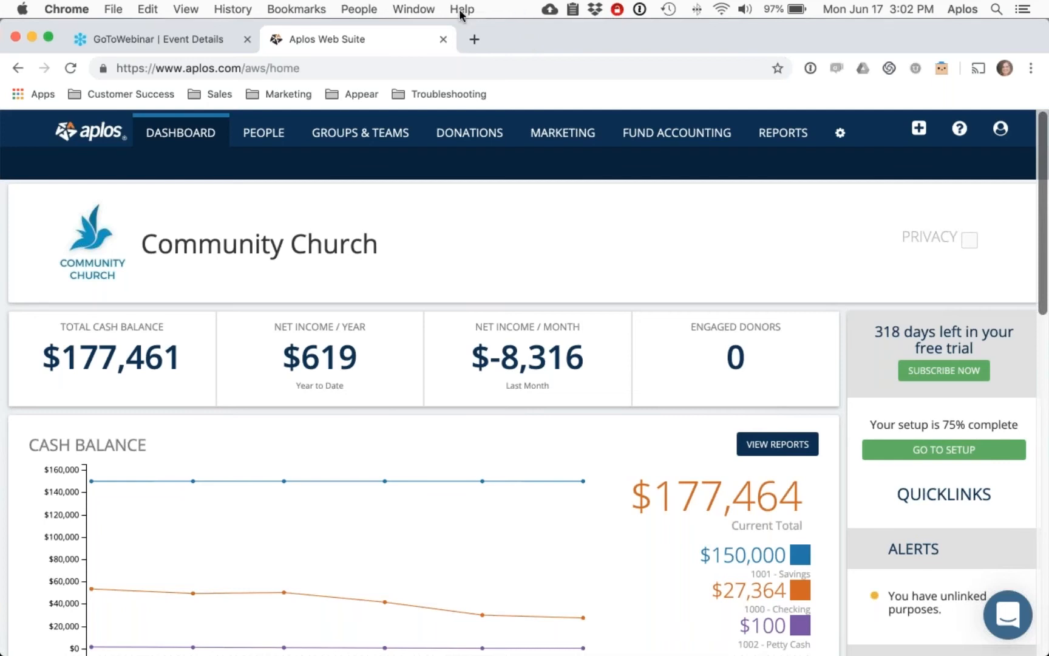
# Open the account list in Fund Accounting to view the chart of accounts.
pyautogui.click(668, 135)
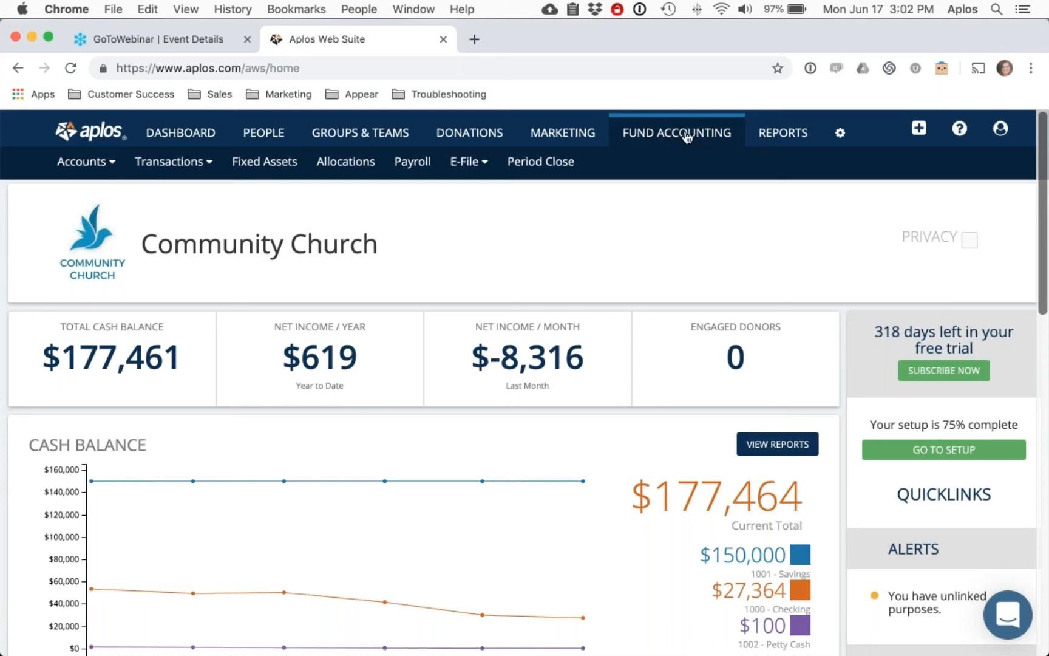
pyautogui.moveTo(85, 162)
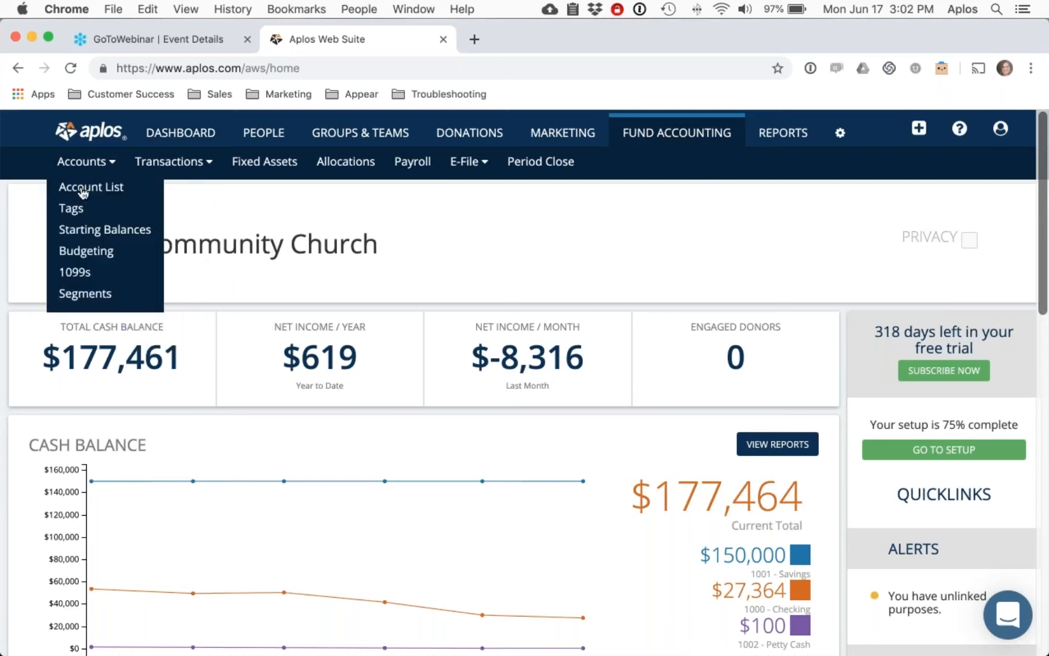
pyautogui.click(84, 193)
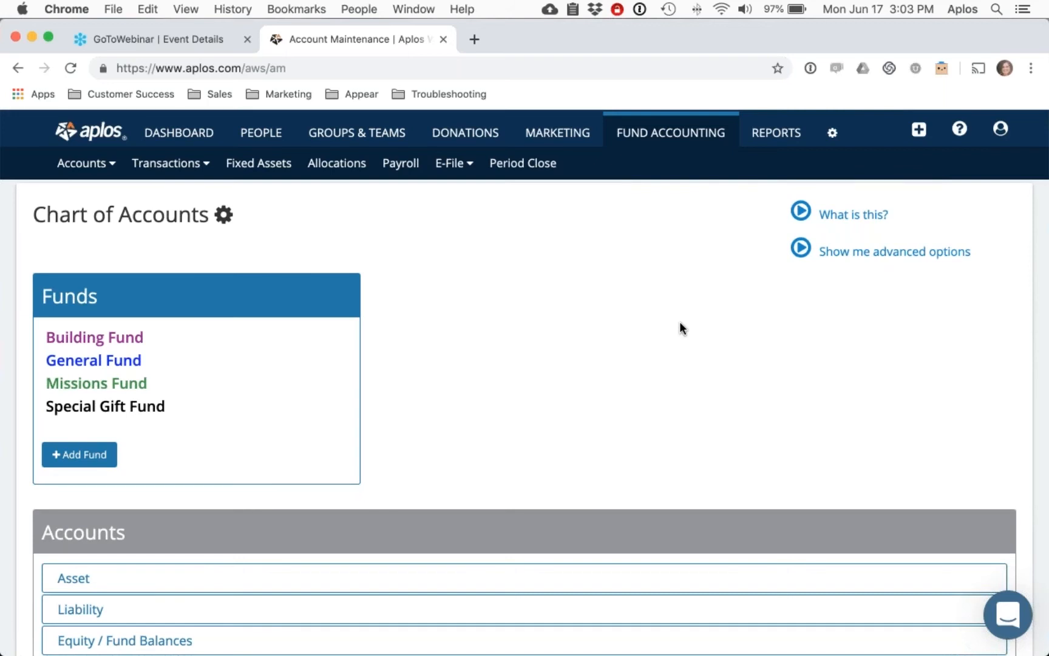
pyautogui.scroll(1, 681, 310)
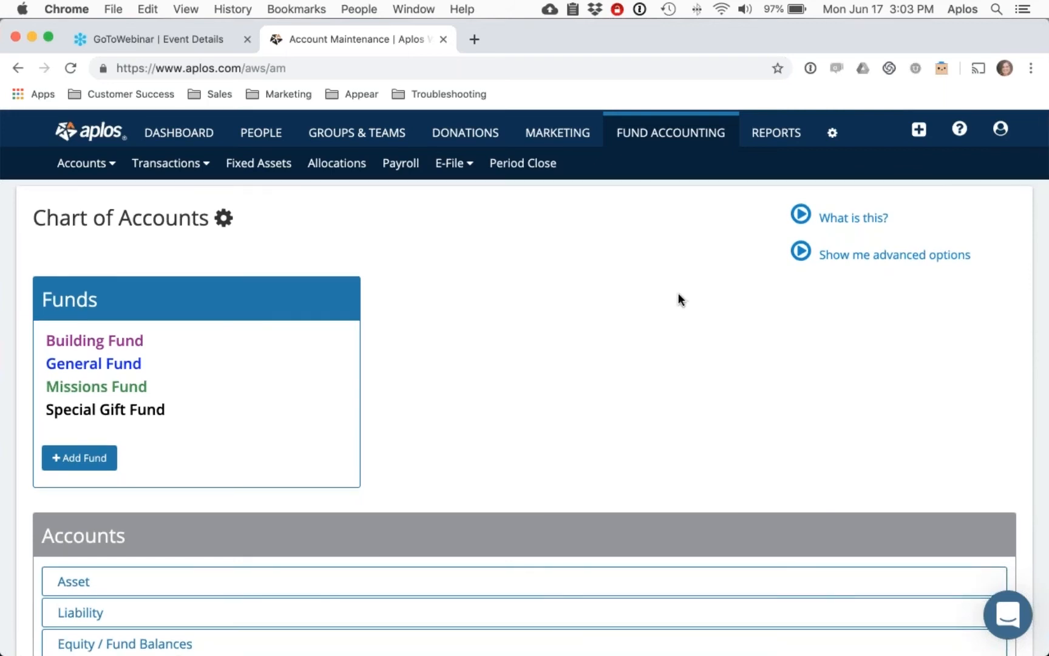
# Expand the Asset accounts and review the Cash, Accounts Receivable, Fixed Assets and Current Assets groups.
pyautogui.scroll(-5, 677, 293)
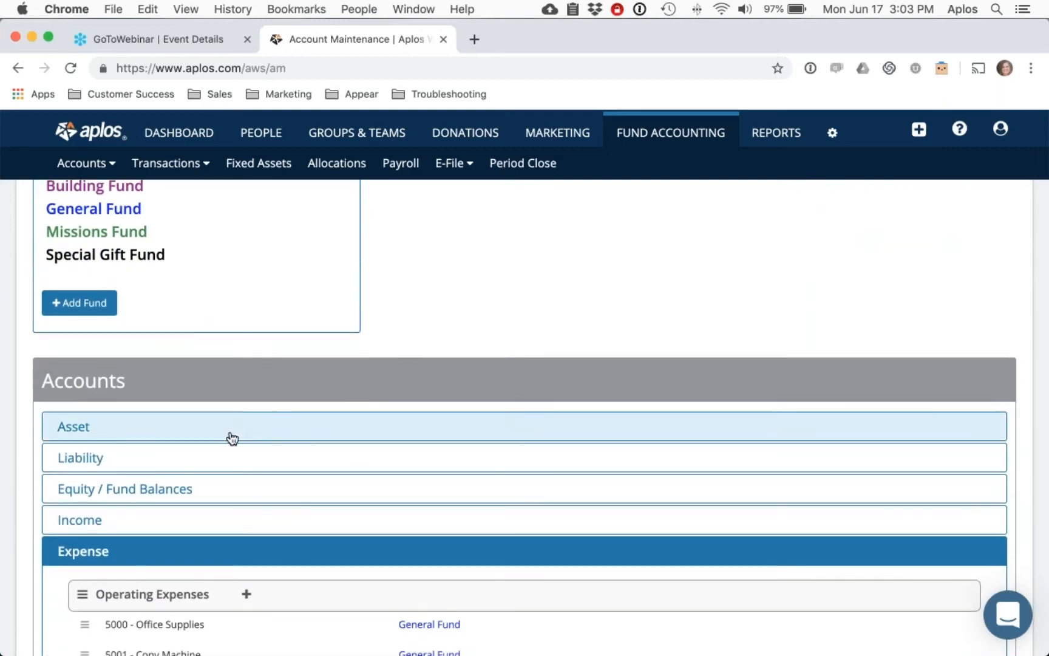
pyautogui.click(233, 438)
pyautogui.scroll(-3, 506, 359)
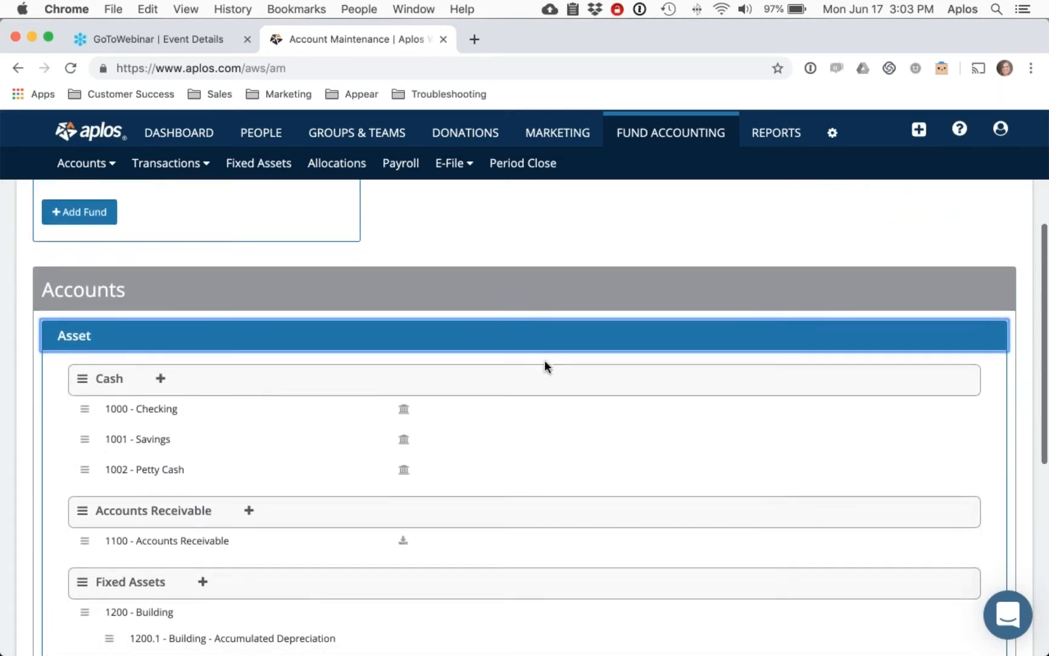
pyautogui.scroll(-2, 544, 360)
pyautogui.scroll(-2, 376, 350)
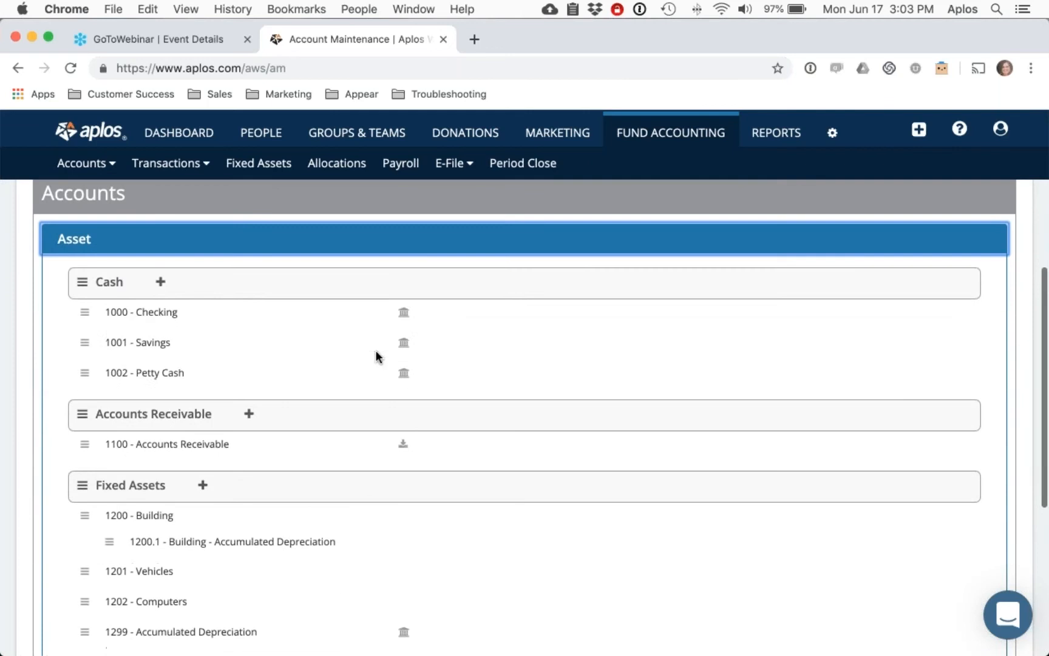
pyautogui.scroll(-10, 103, 331)
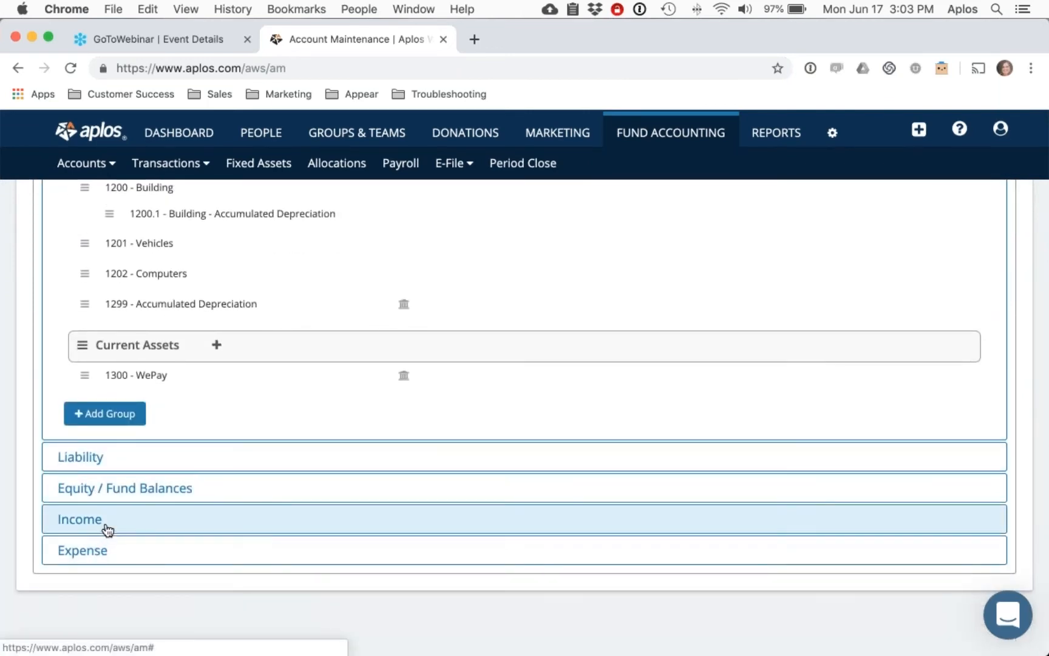
pyautogui.scroll(12, 408, 393)
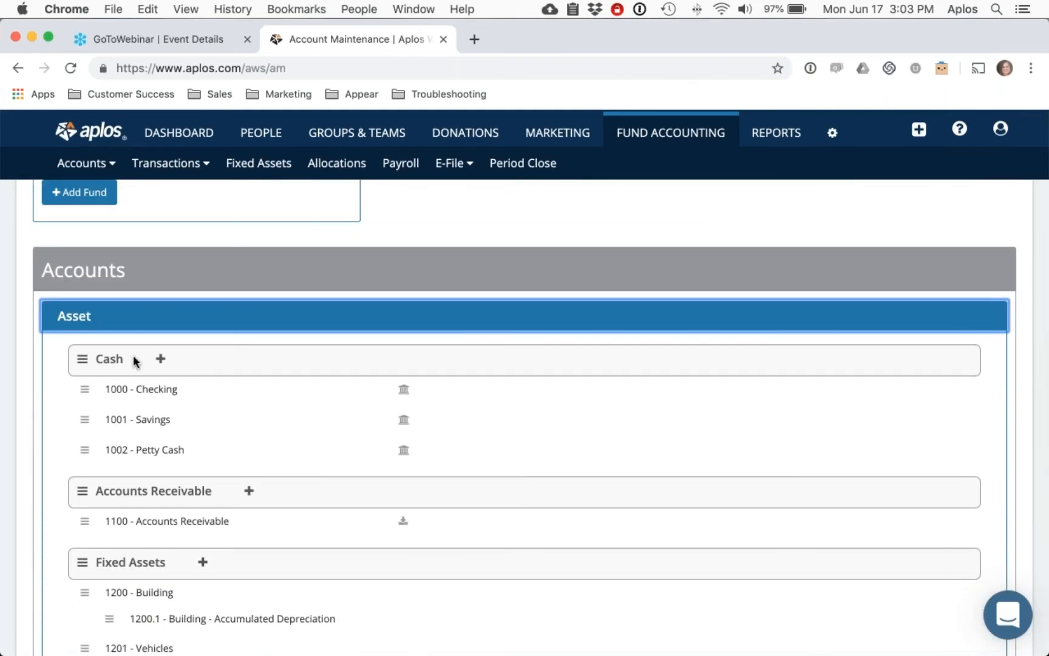
pyautogui.scroll(-2, 155, 374)
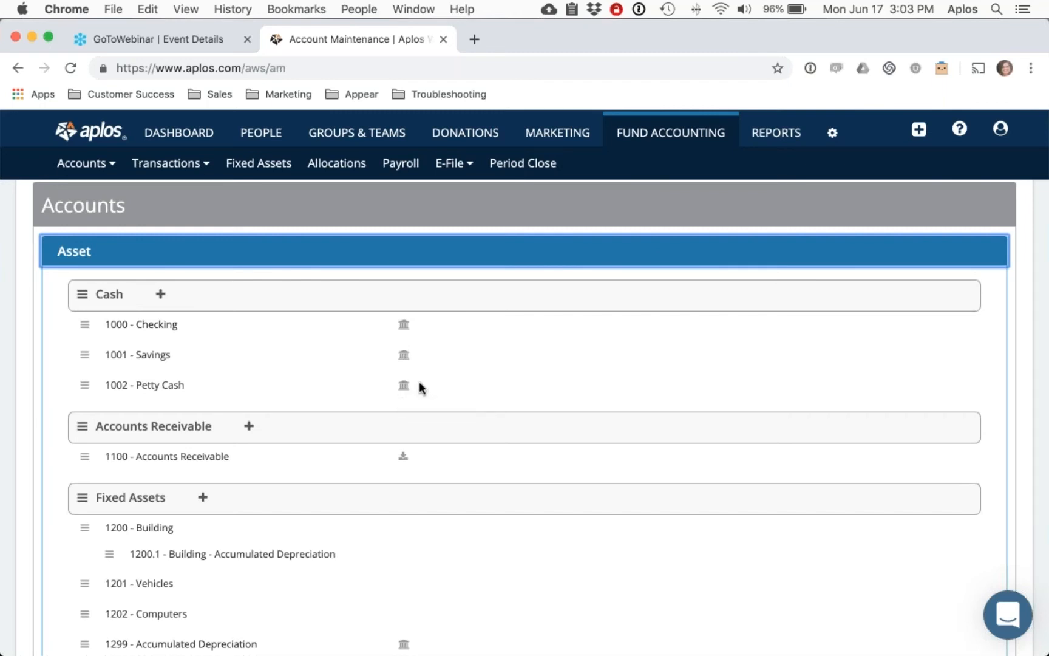
pyautogui.scroll(-1, 420, 383)
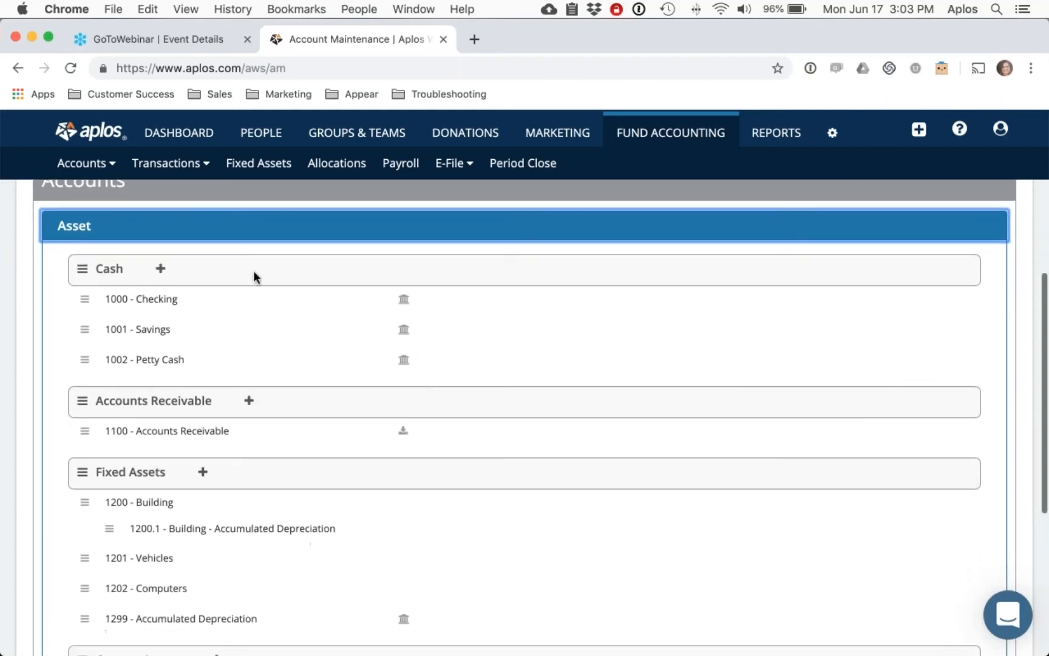
# Open the 1000 - Checking account's details, view its cash flow activity options, and close them without saving.
pyautogui.click(181, 304)
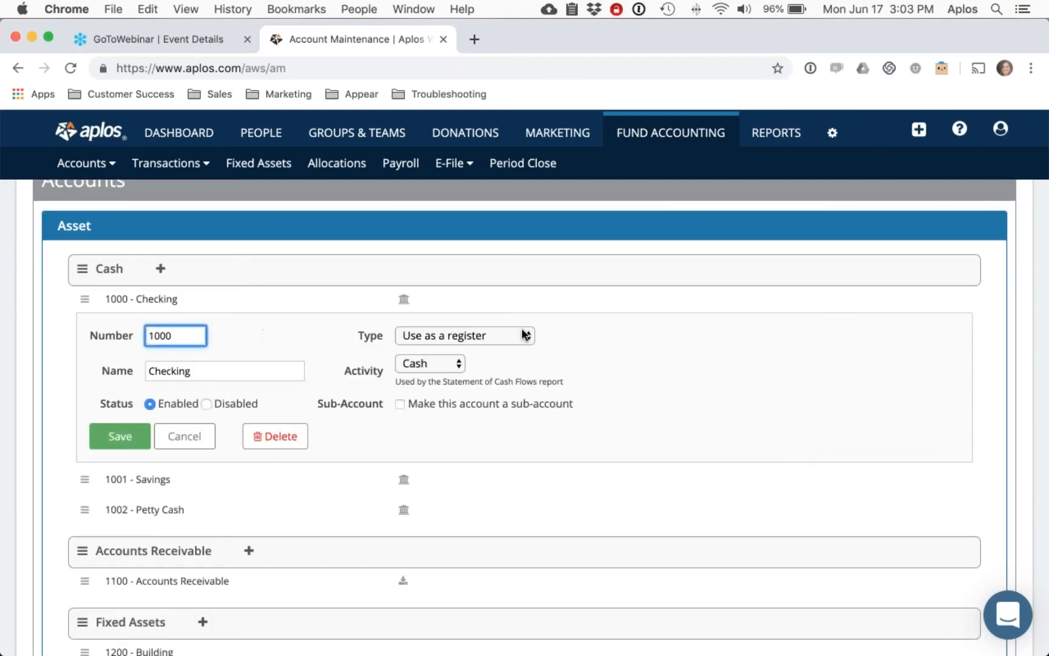
pyautogui.click(459, 362)
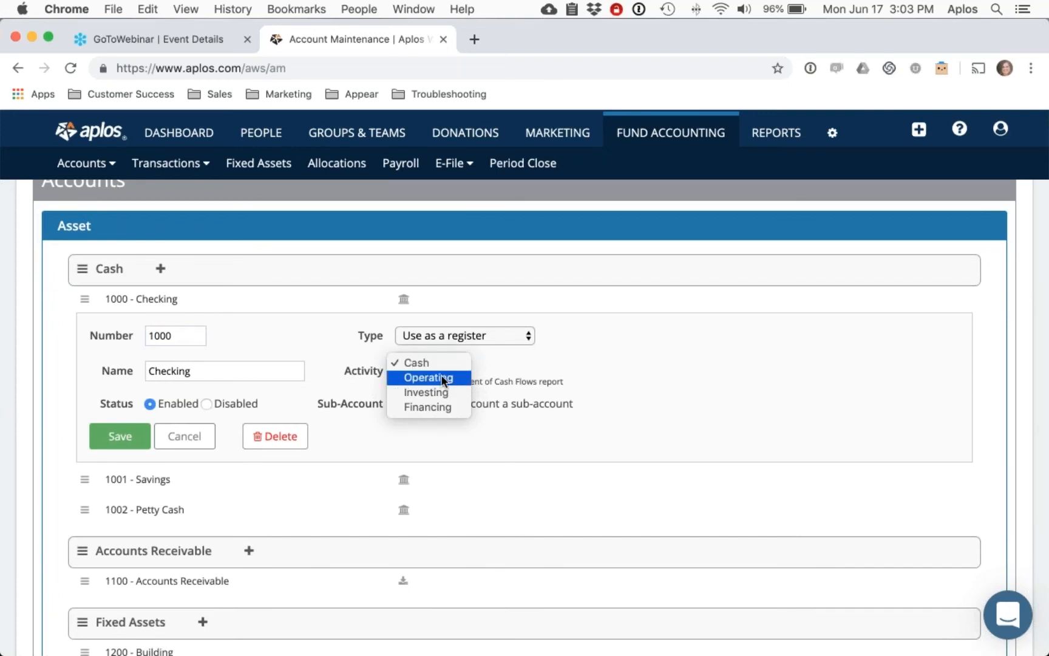
pyautogui.click(612, 363)
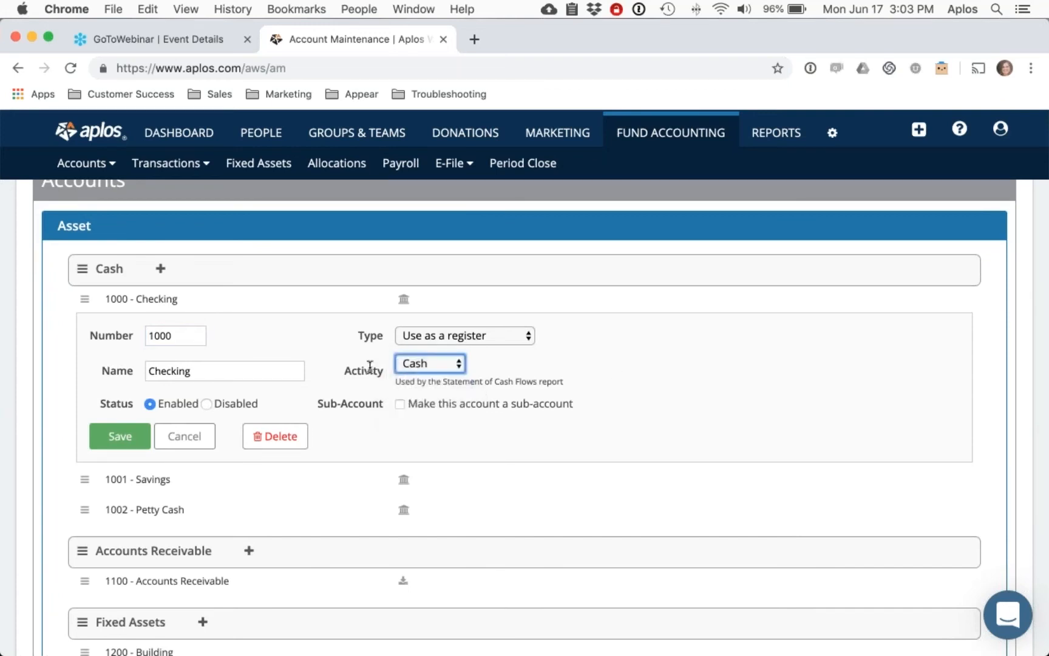
pyautogui.click(188, 447)
# Expand the Income accounts and review their groups and assigned funds.
pyautogui.scroll(-10, 189, 439)
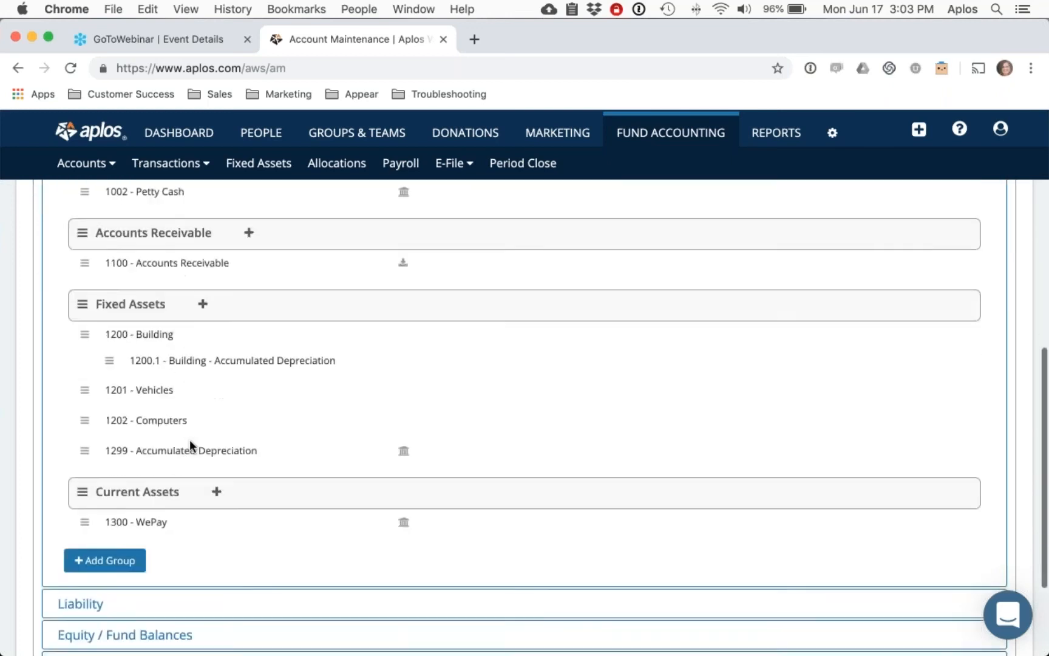
pyautogui.click(113, 526)
pyautogui.scroll(-5, 308, 370)
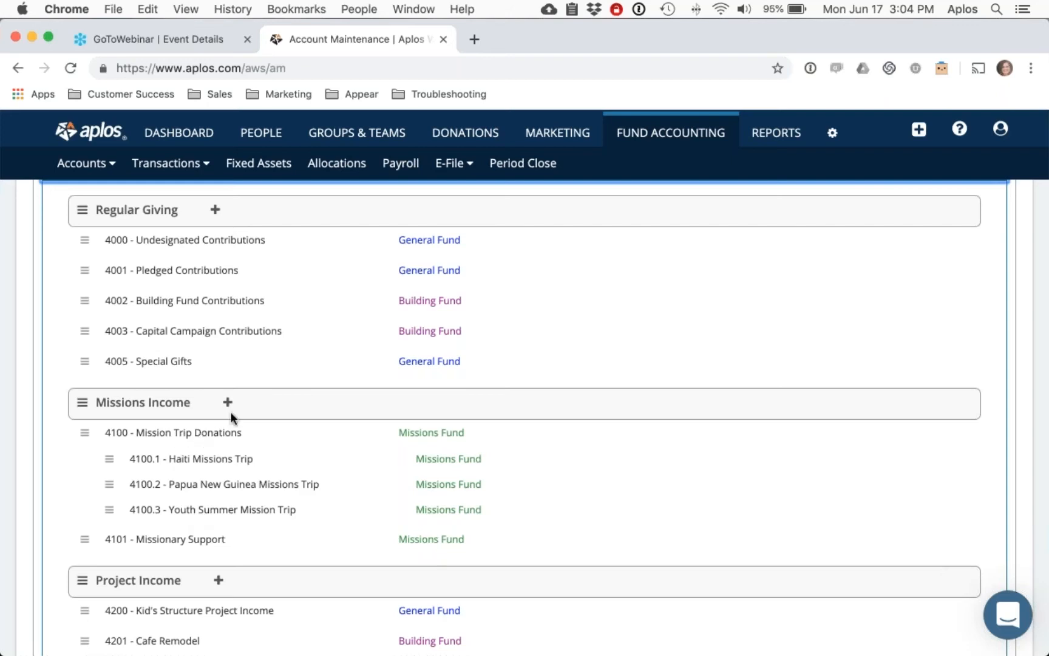
# Open a new account form under Regular Giving, view its fund and sub-account options, and close it without saving.
pyautogui.click(215, 211)
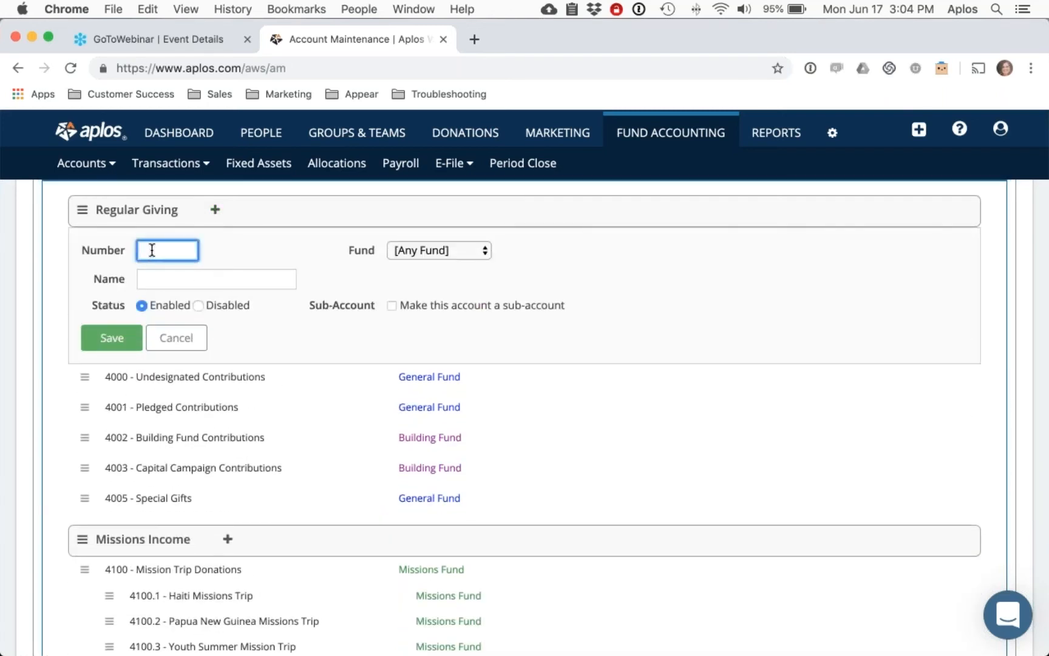
pyautogui.click(452, 255)
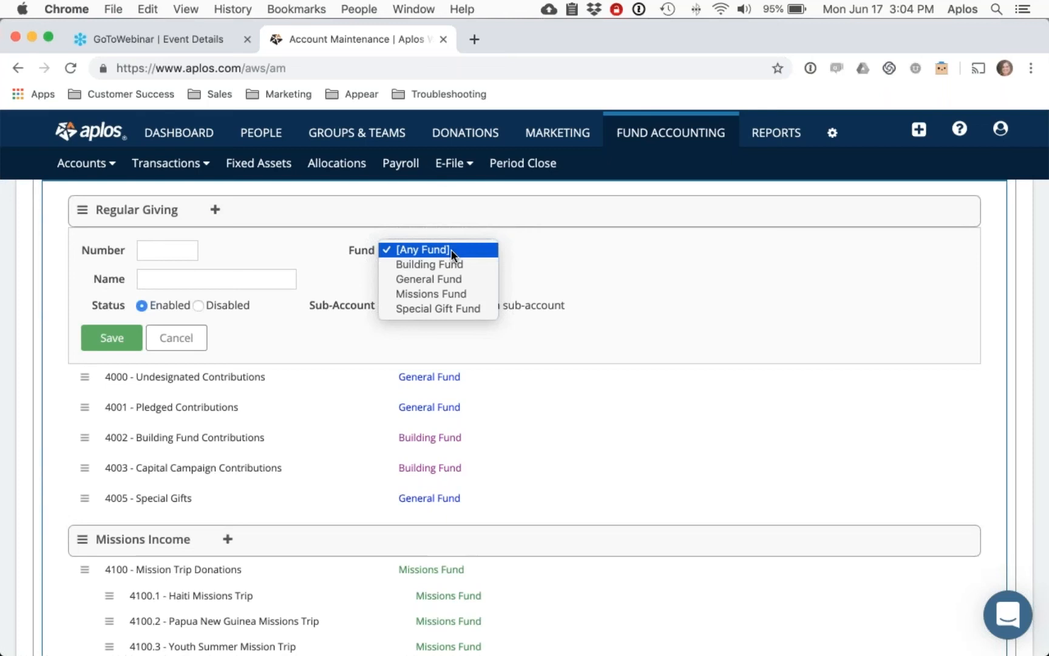
pyautogui.click(581, 252)
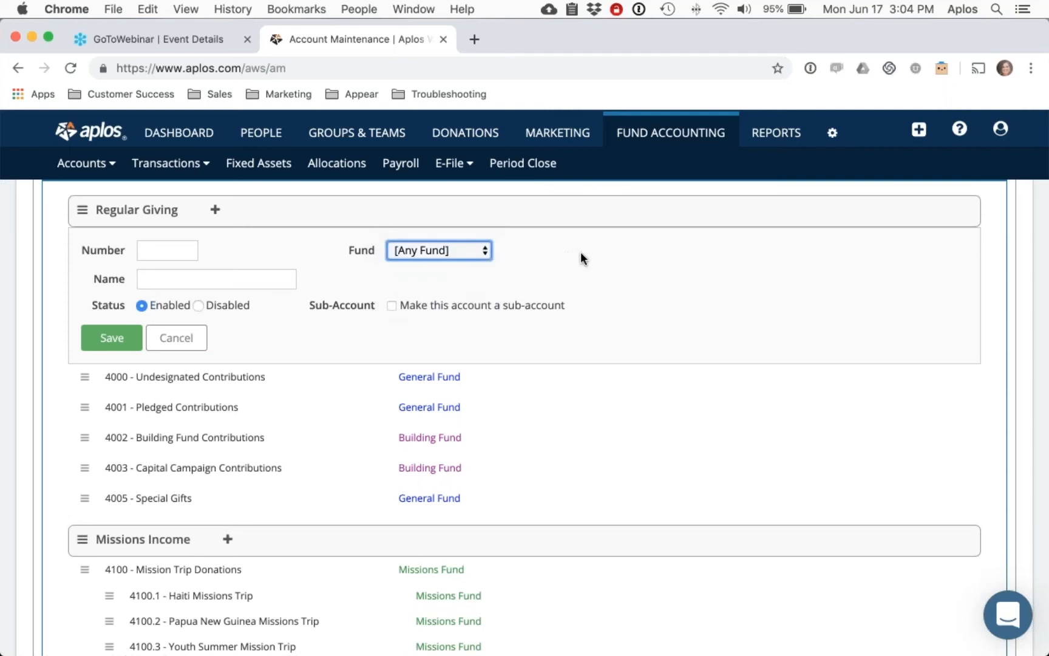
pyautogui.click(389, 305)
pyautogui.click(409, 323)
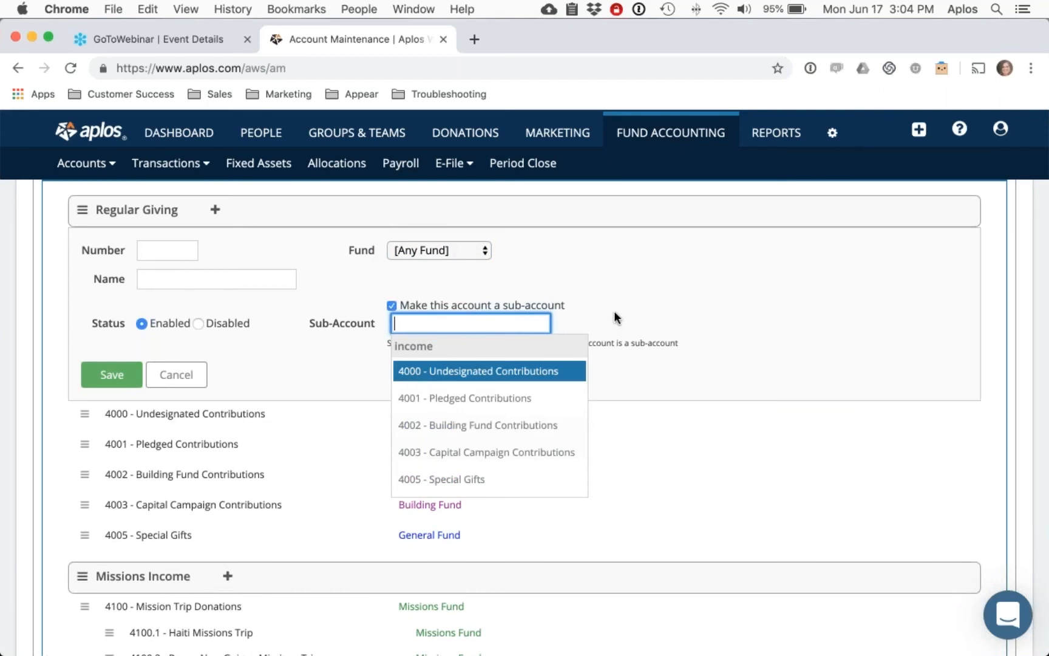
pyautogui.click(618, 305)
pyautogui.click(392, 307)
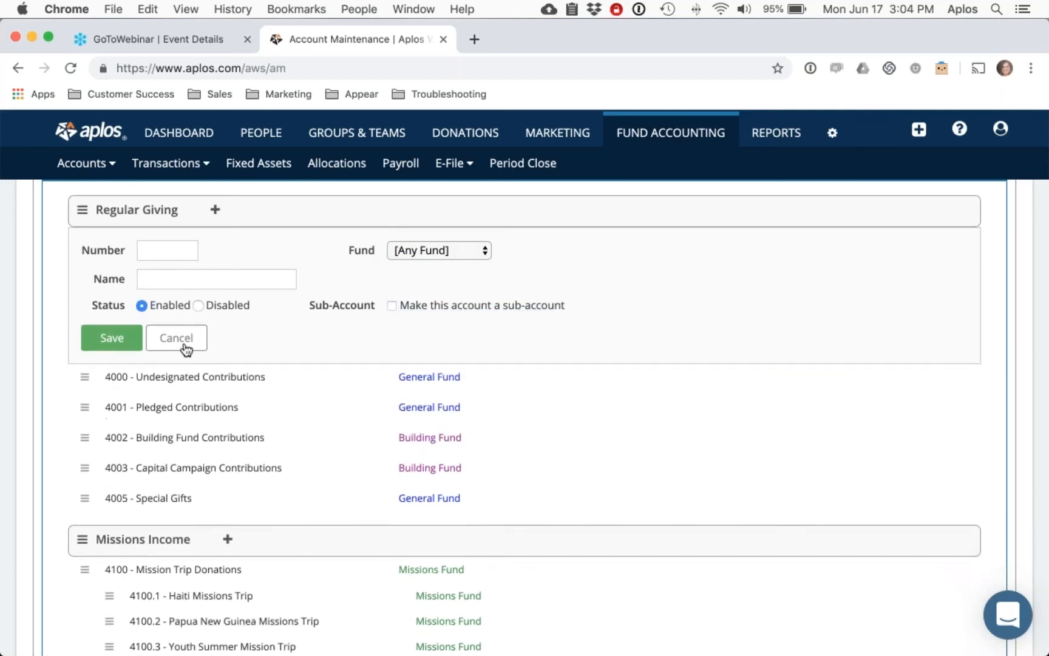
pyautogui.click(184, 345)
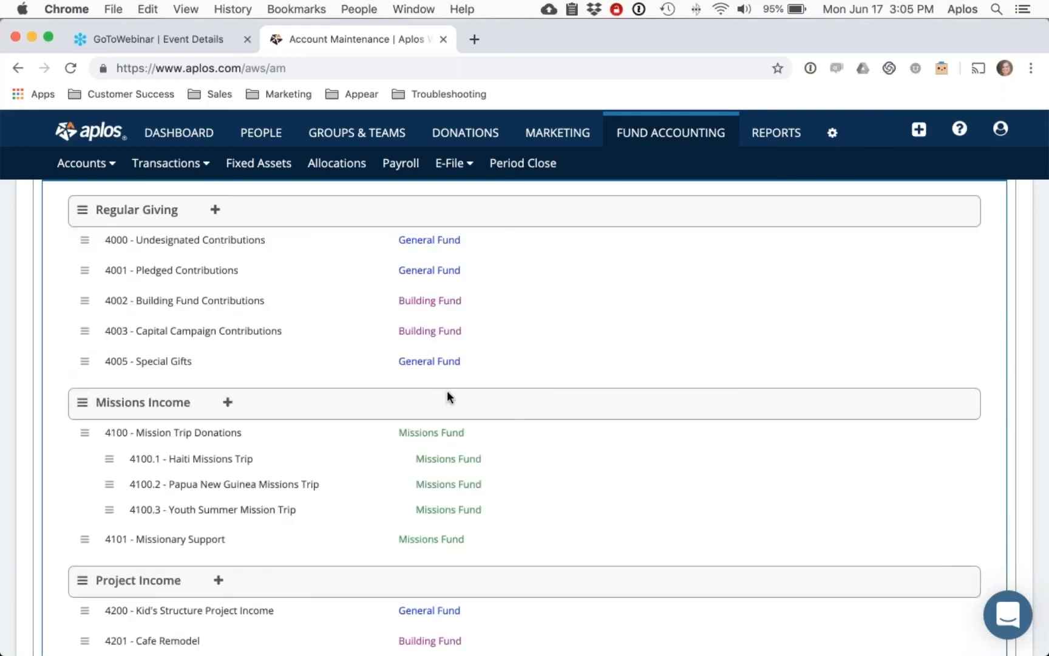
# Return to the Funds section of the chart of accounts and point out the option for adding a fund.
pyautogui.scroll(1, 447, 390)
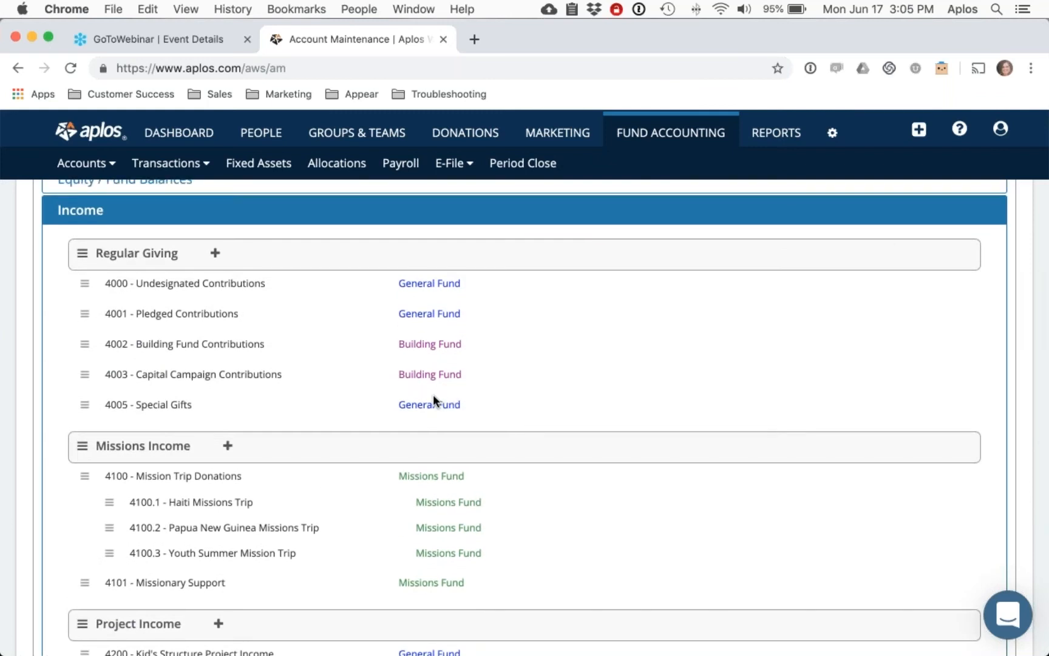
pyautogui.scroll(6, 433, 398)
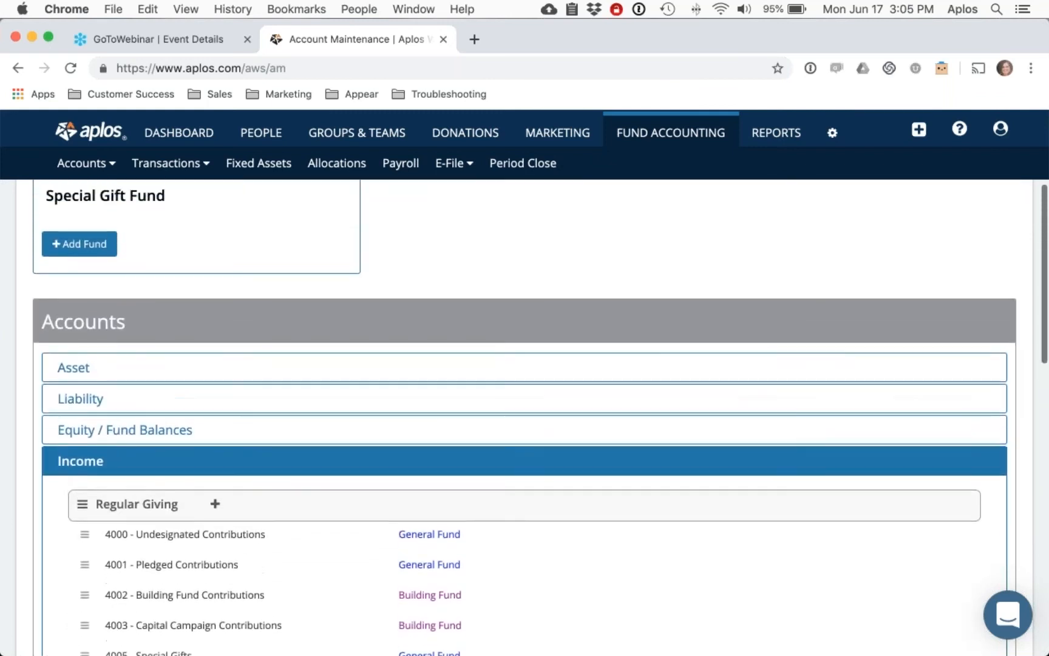
pyautogui.scroll(5, 425, 396)
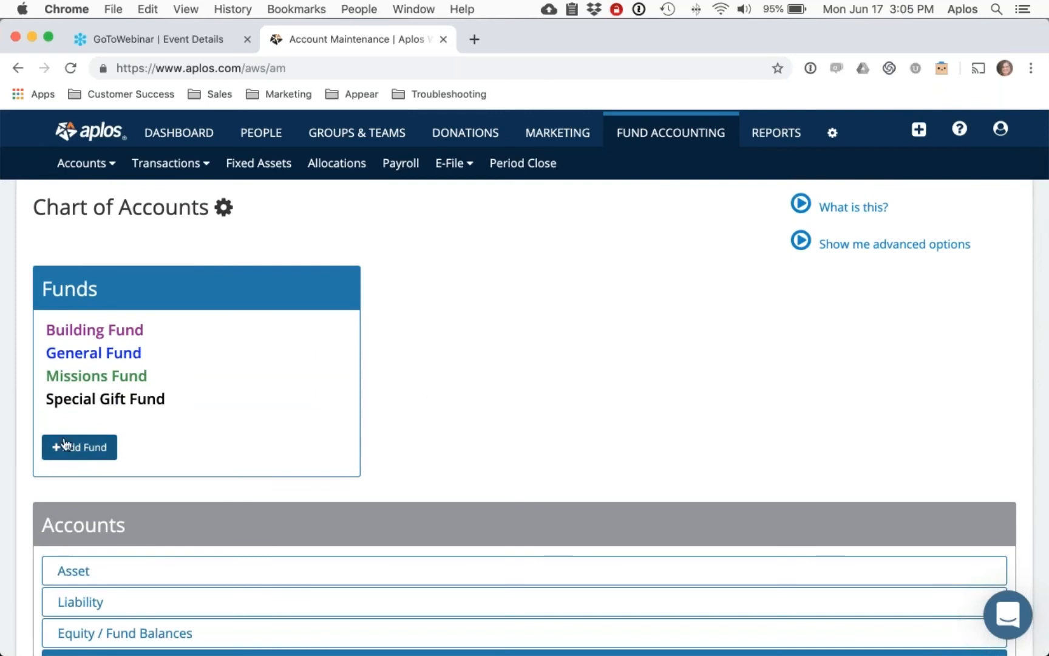
pyautogui.click(91, 455)
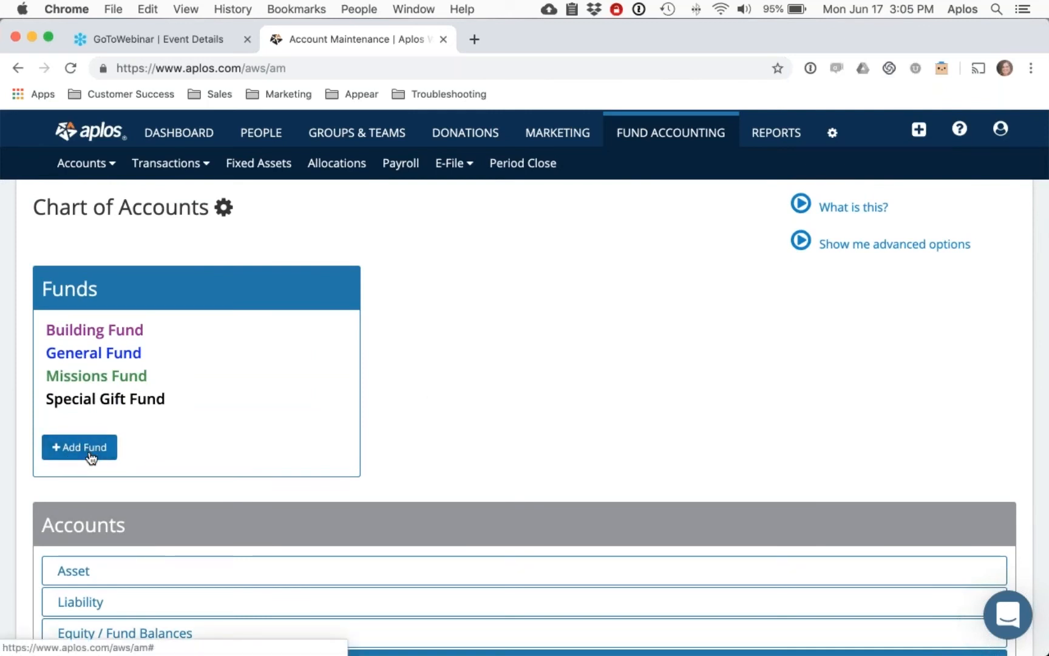
pyautogui.scroll(-1, 91, 459)
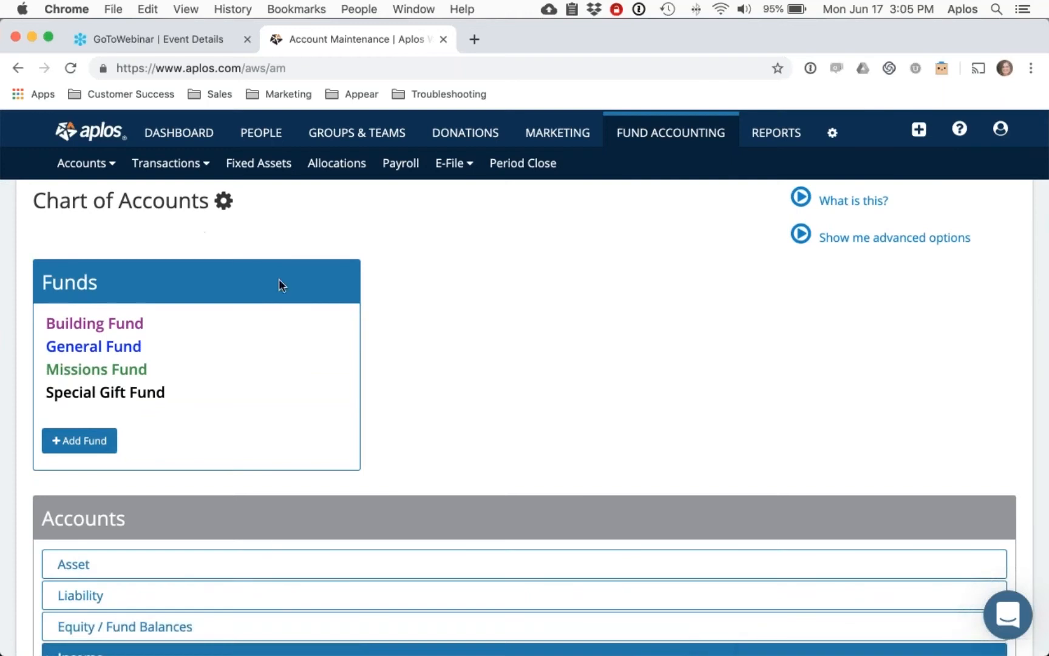
# Open the account starting balances and examine the Checking account's amounts per fund and its total.
pyautogui.click(88, 163)
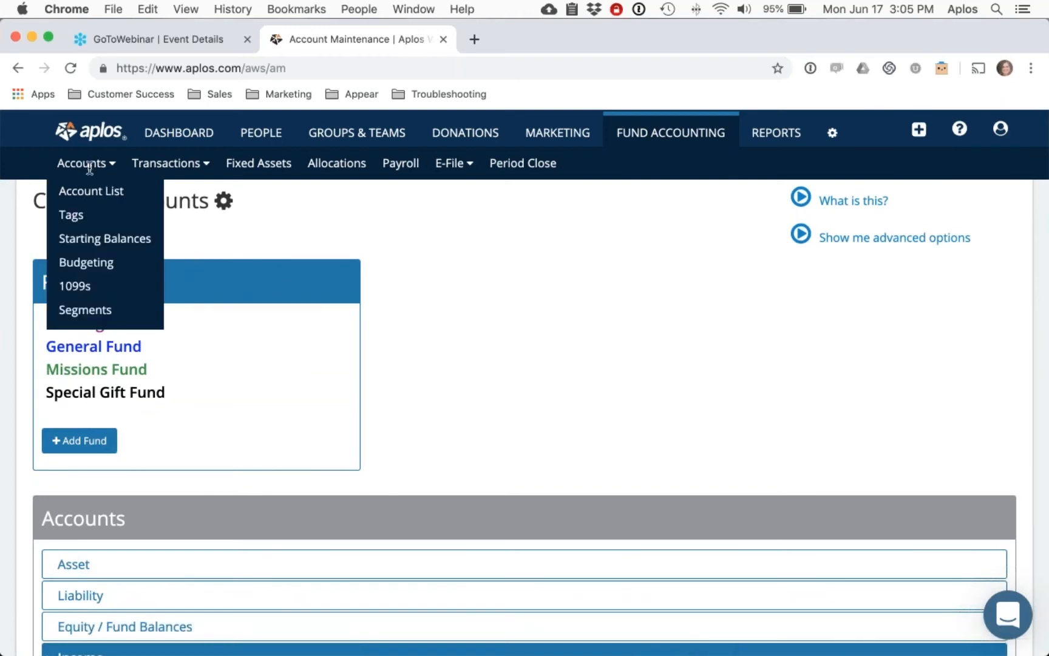
pyautogui.click(92, 242)
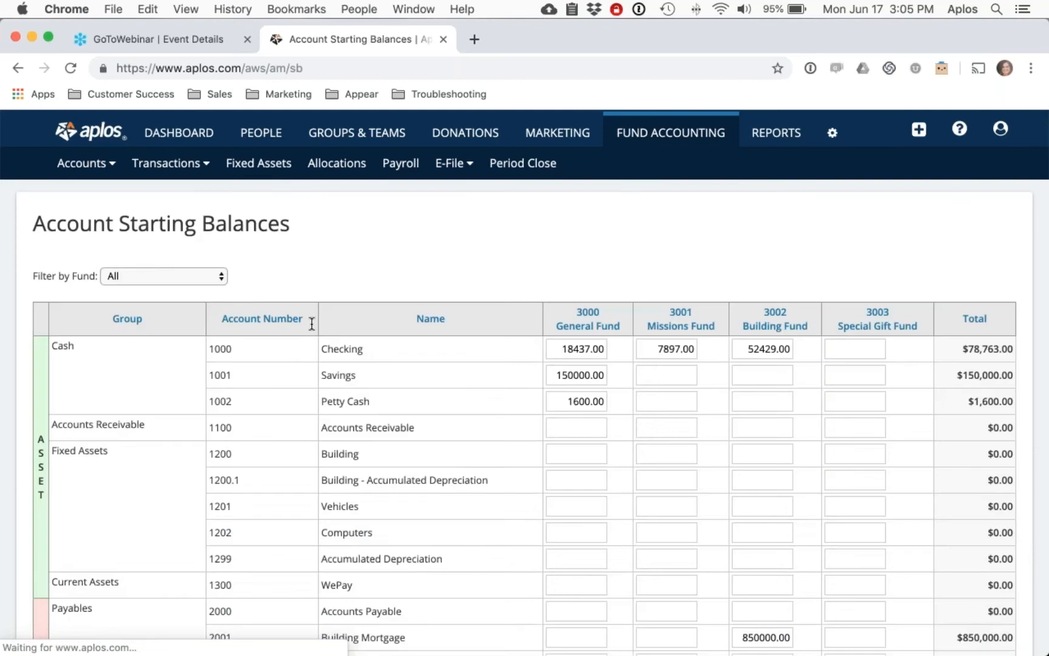
pyautogui.scroll(-2, 304, 331)
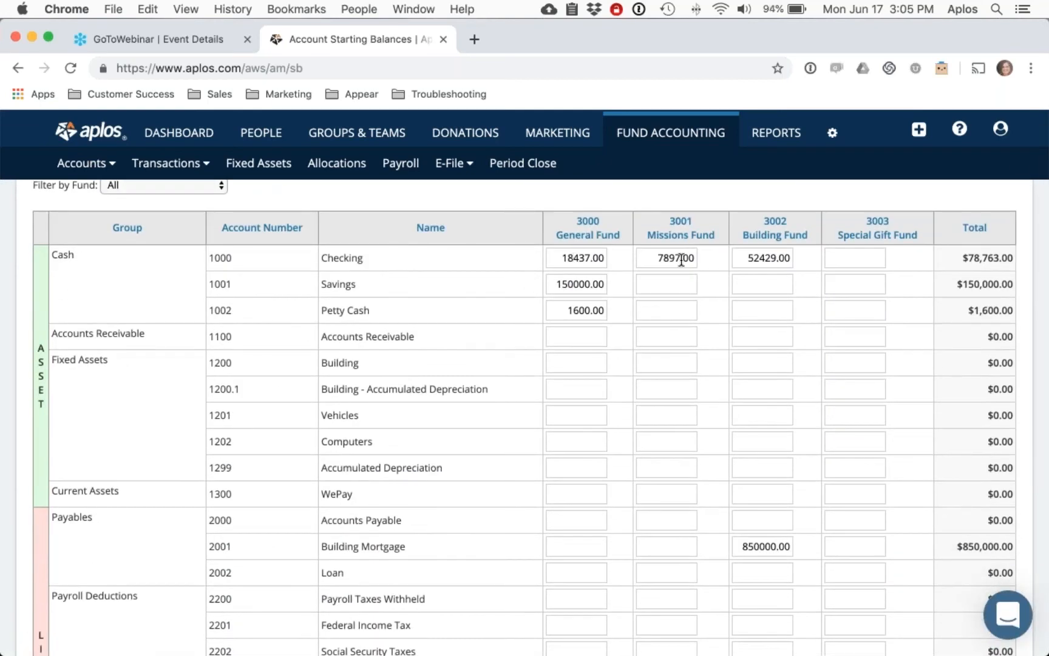
pyautogui.moveTo(961, 258); pyautogui.dragTo(1014, 259)
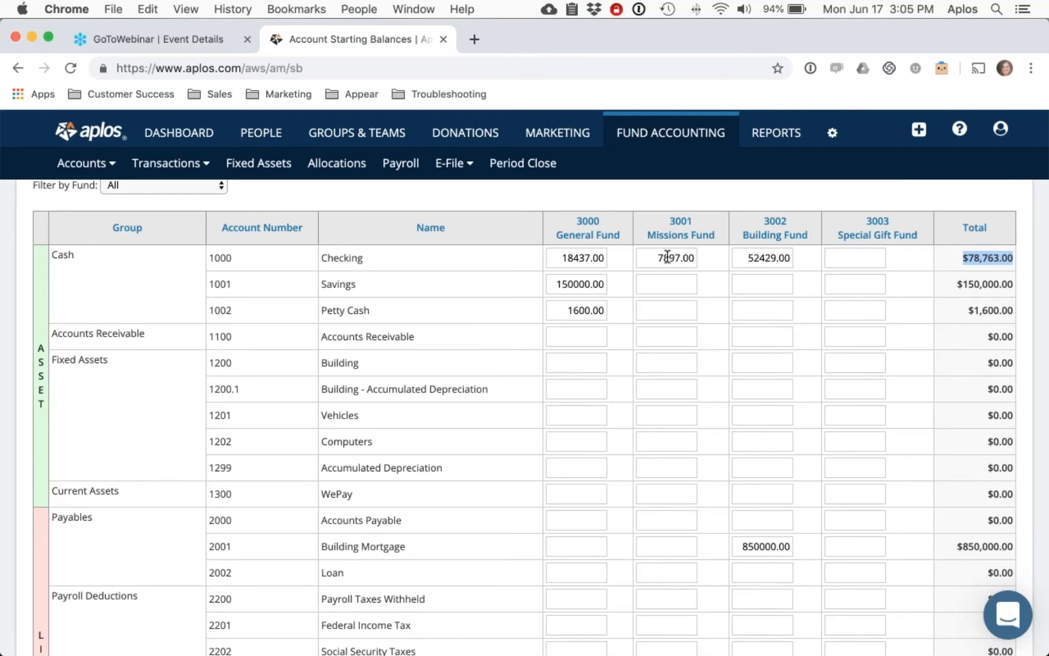
# Open the transaction registers and view the accounts available as registers, keeping 1000 - Checking selected.
pyautogui.moveTo(178, 163)
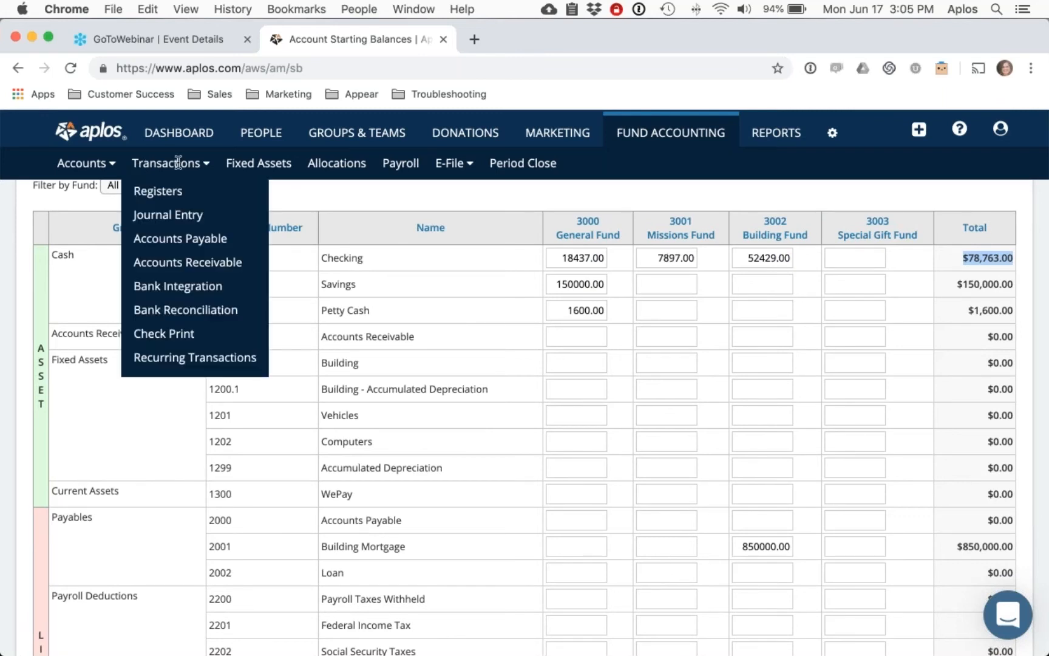
pyautogui.click(172, 192)
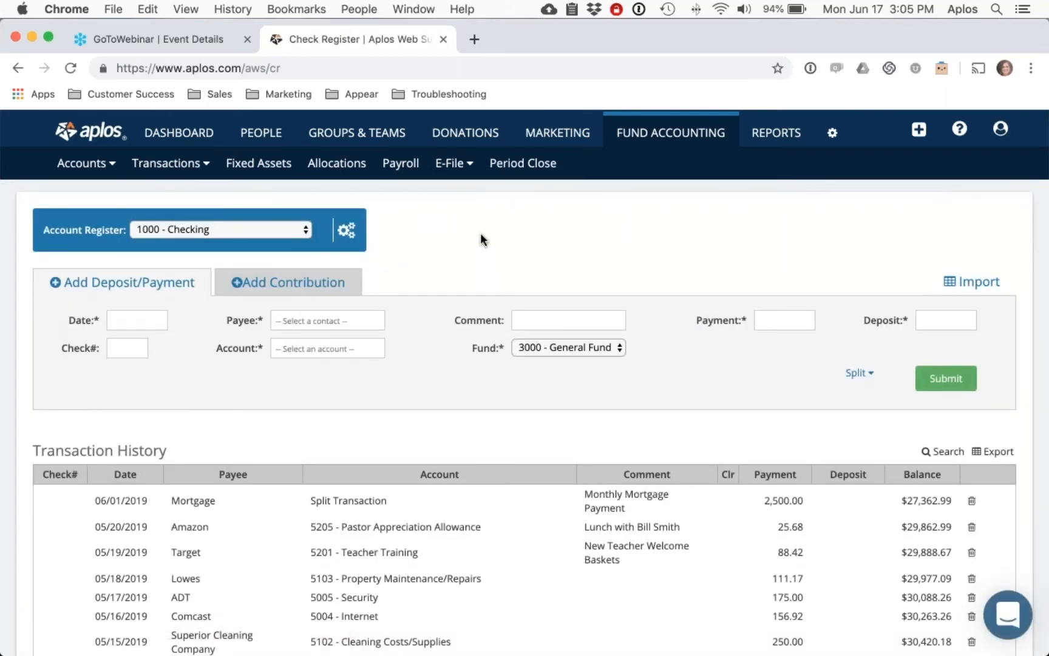
pyautogui.click(310, 229)
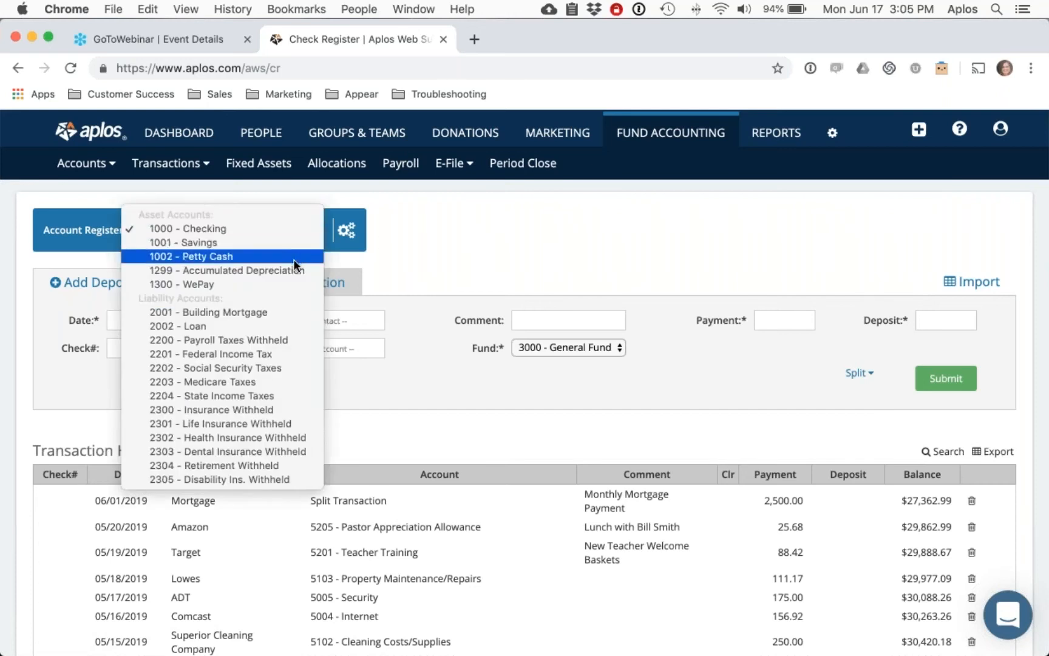
pyautogui.click(554, 254)
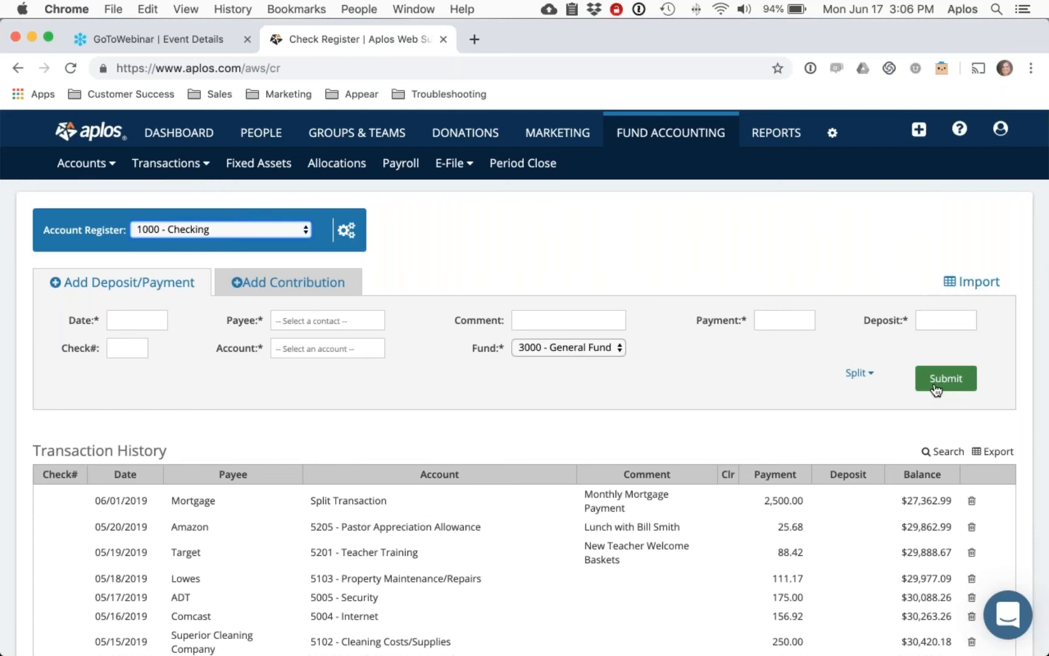
# Look over the Checking register's transaction history and the available transaction options.
pyautogui.scroll(-1, 781, 381)
pyautogui.scroll(-2, 781, 382)
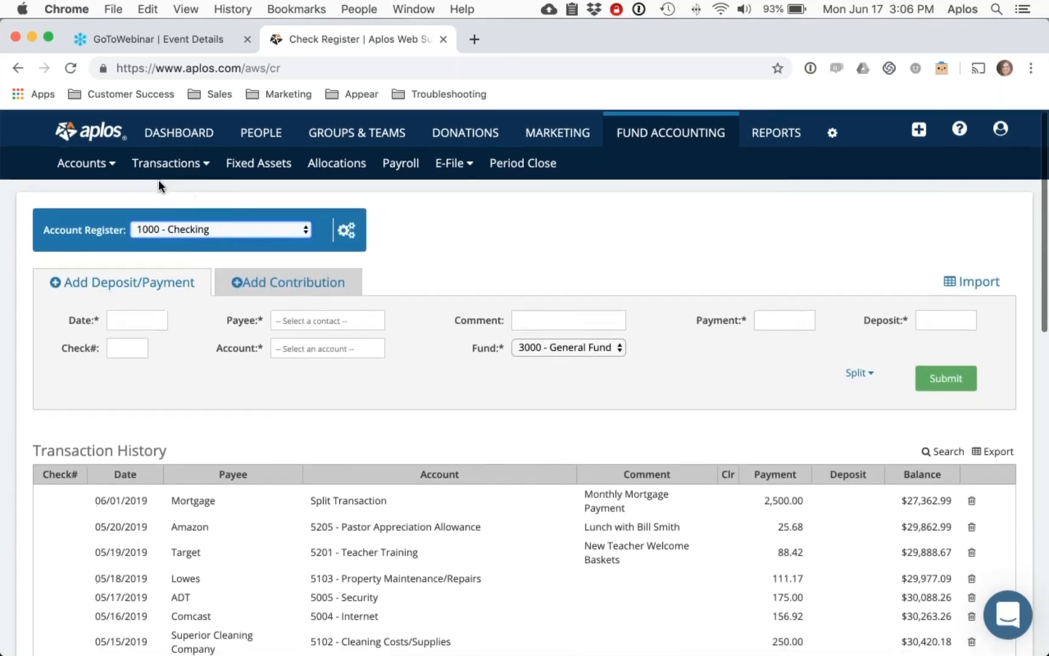
pyautogui.click(176, 163)
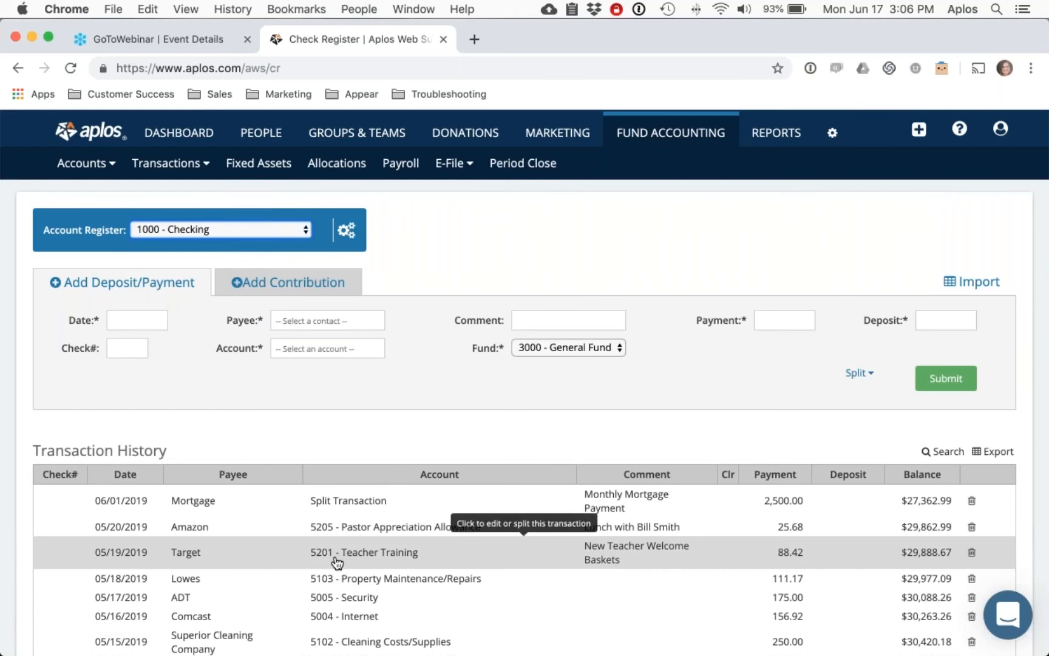
pyautogui.moveTo(195, 164)
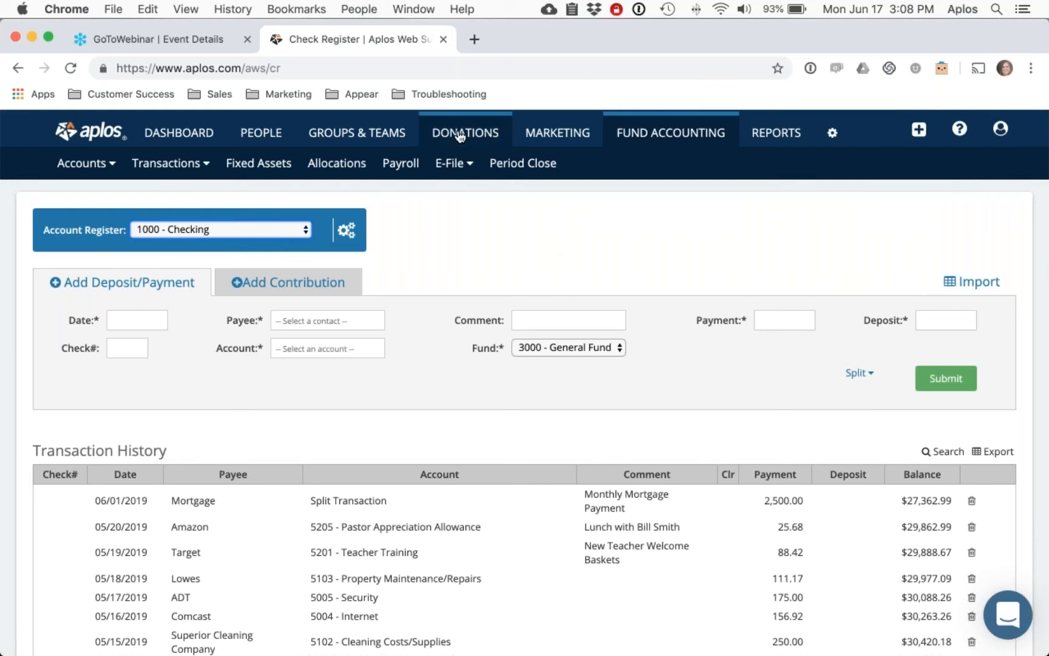
# Open the donation purposes and look through the list and each purpose's link to accounting.
pyautogui.moveTo(461, 136)
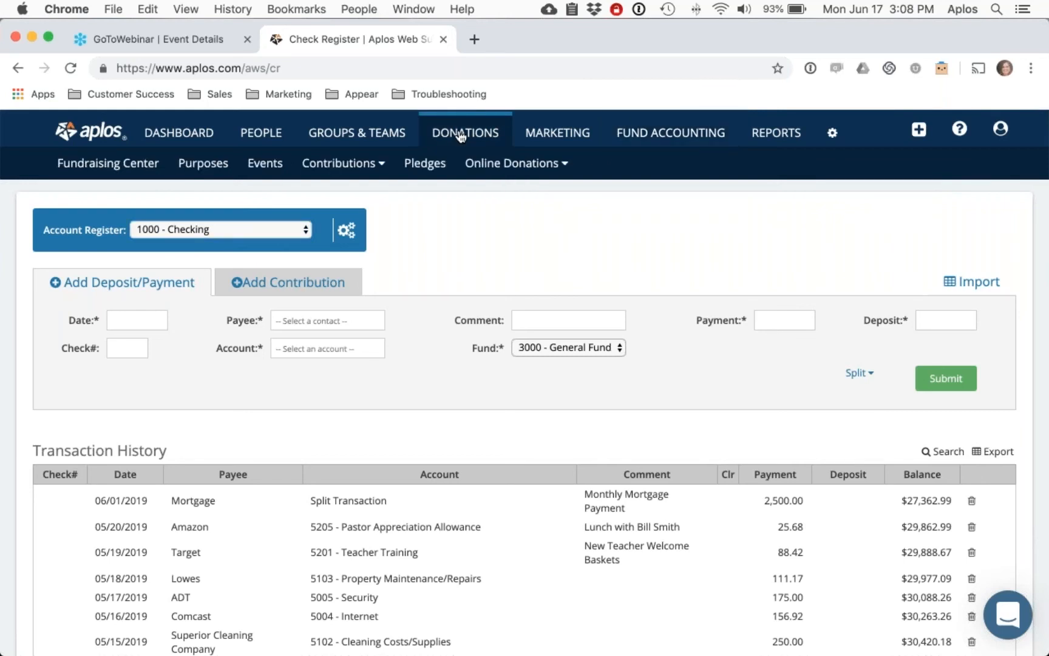
pyautogui.click(204, 165)
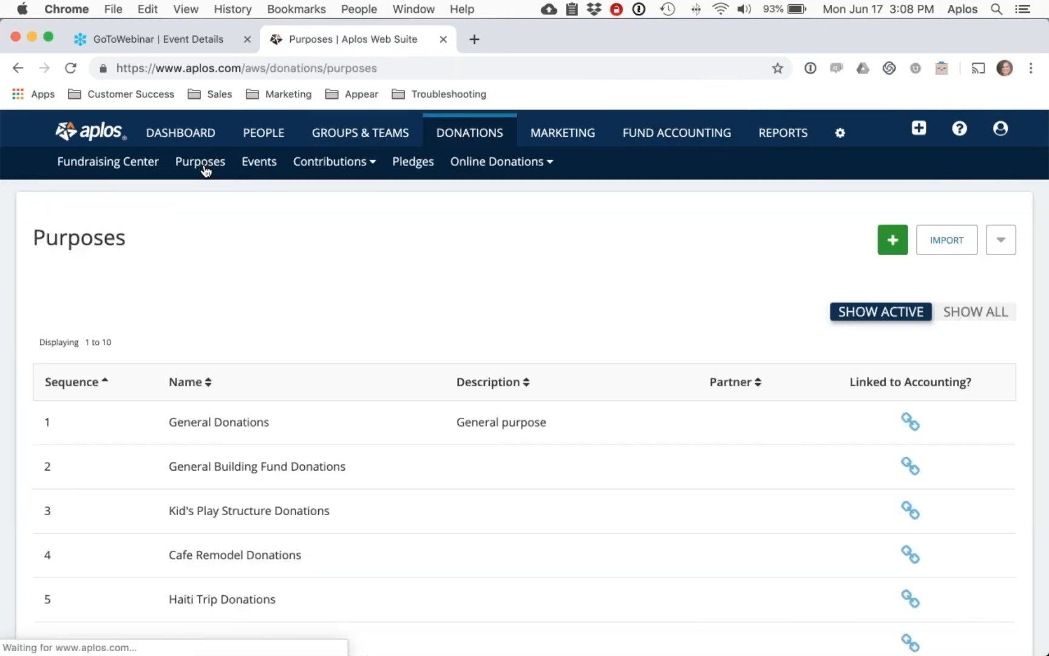
pyautogui.scroll(-2, 443, 283)
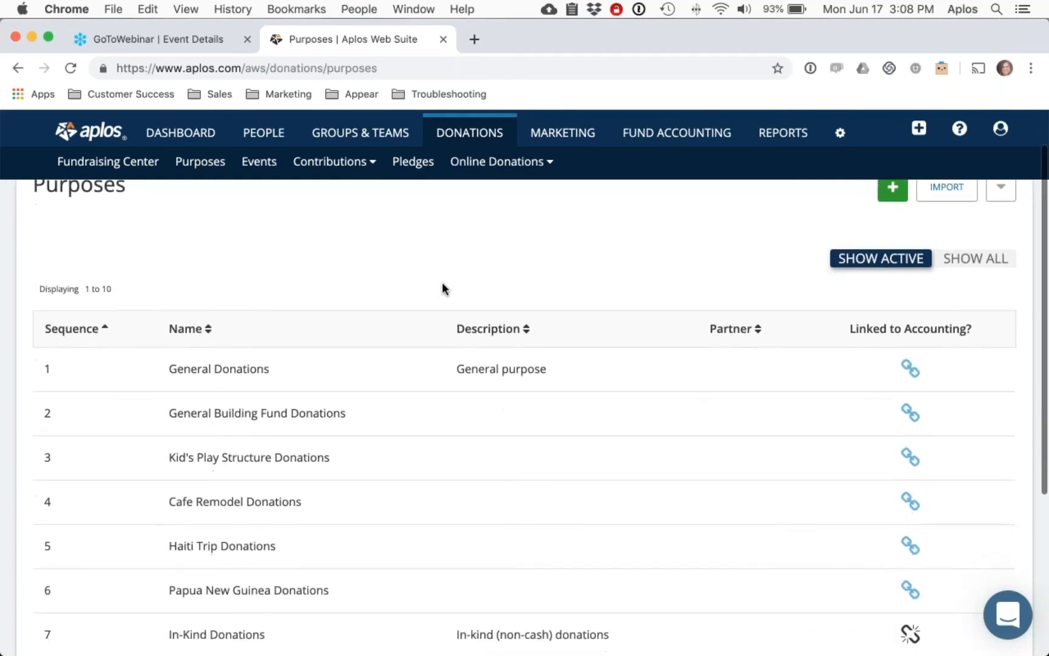
pyautogui.scroll(1, 442, 289)
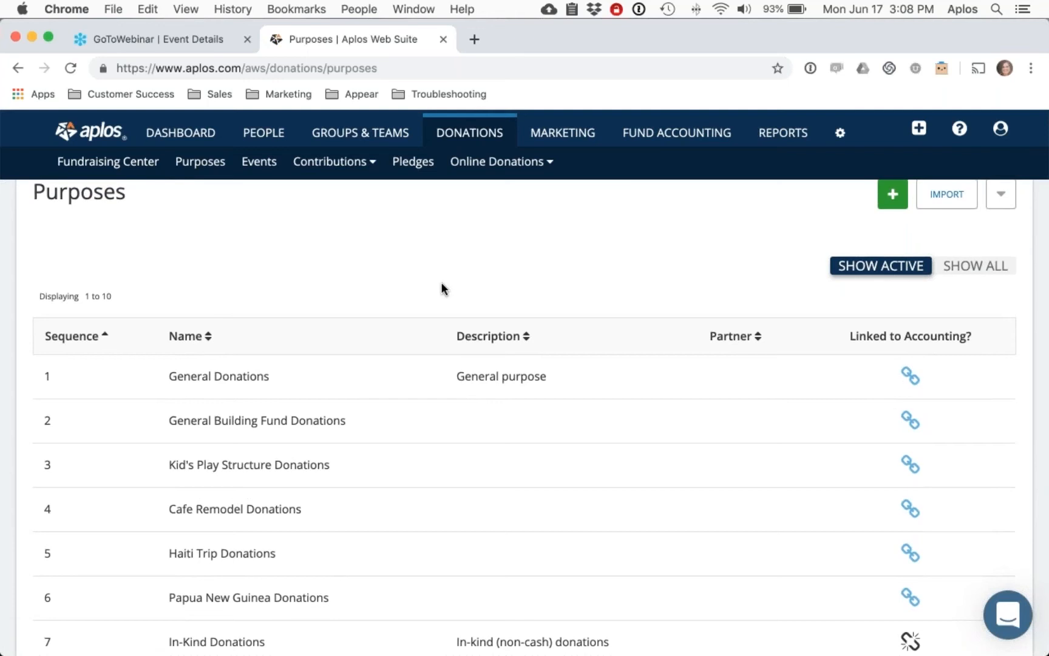
# View the income account and fund linked to the General Donations purpose, and close it without saving.
pyautogui.click(298, 389)
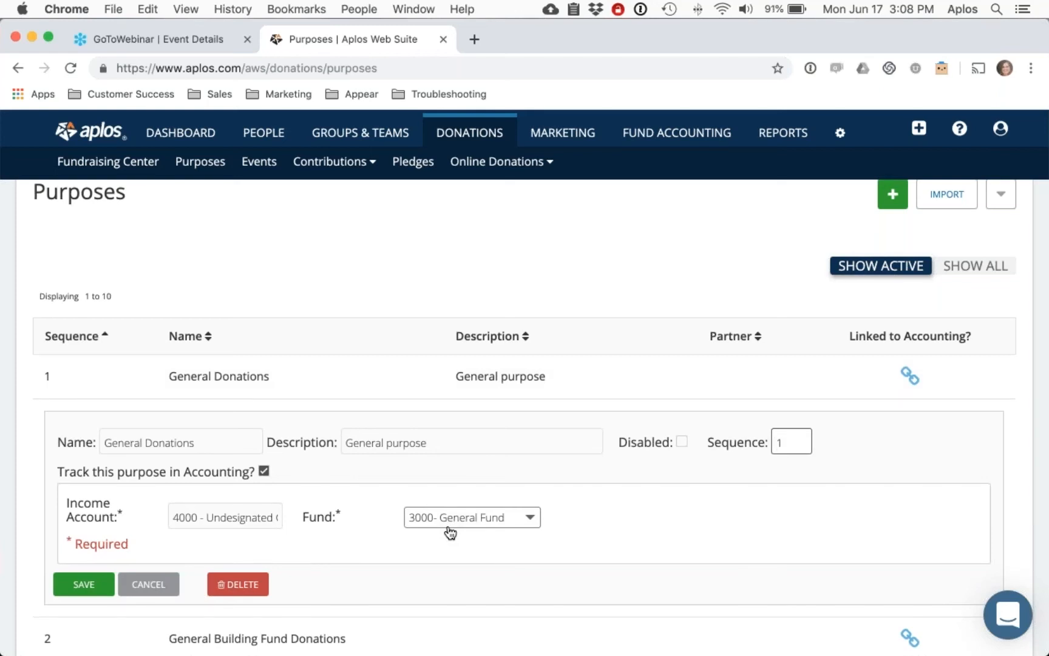
pyautogui.click(215, 519)
pyautogui.click(148, 585)
# Start a new contributions deposit, extend it to four contribution rows, and review its total and bank account fields.
pyautogui.moveTo(350, 162)
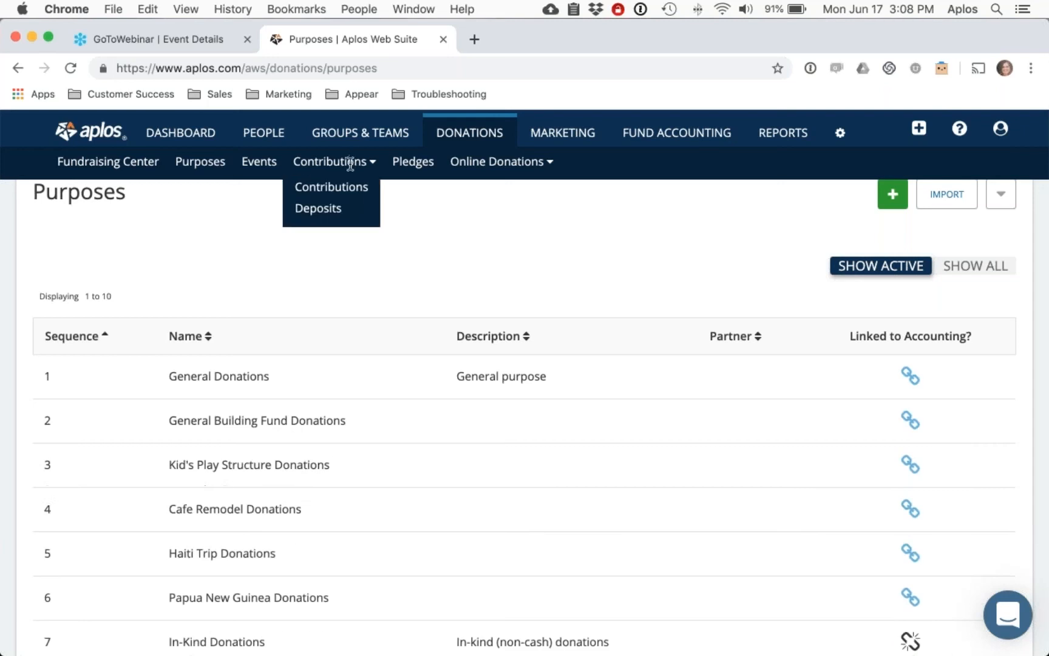
pyautogui.click(328, 209)
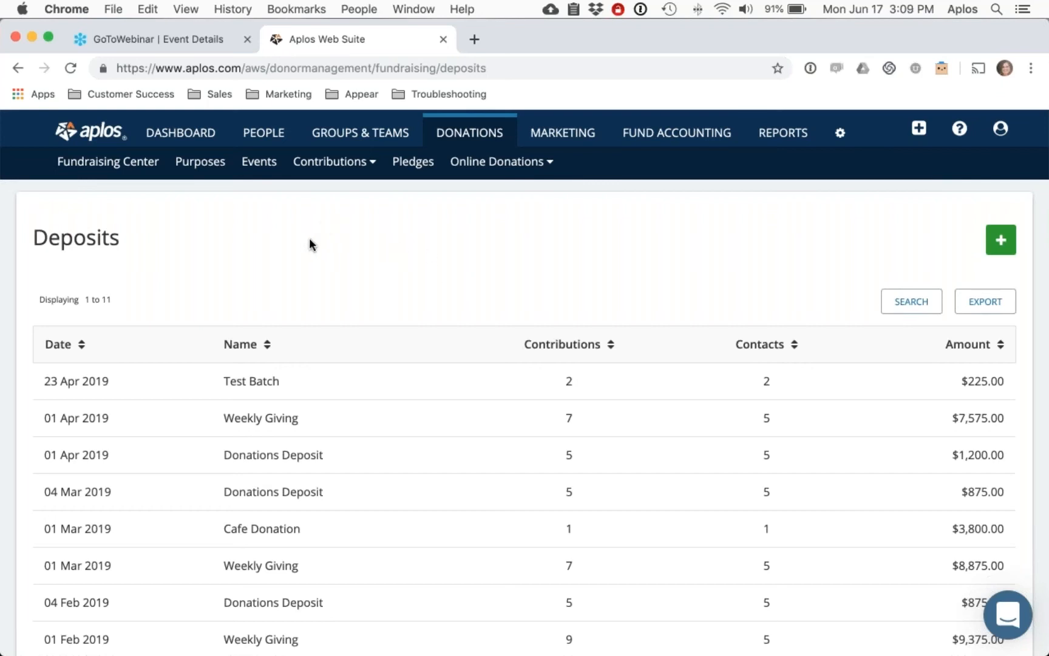
pyautogui.click(1002, 242)
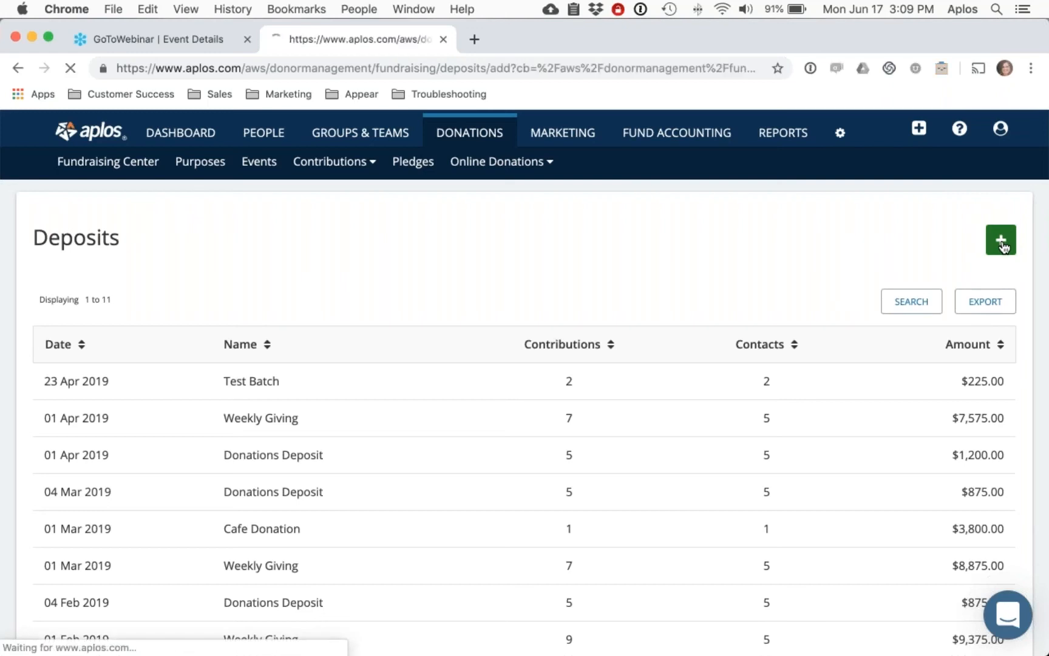
pyautogui.click(145, 419)
pyautogui.click(143, 454)
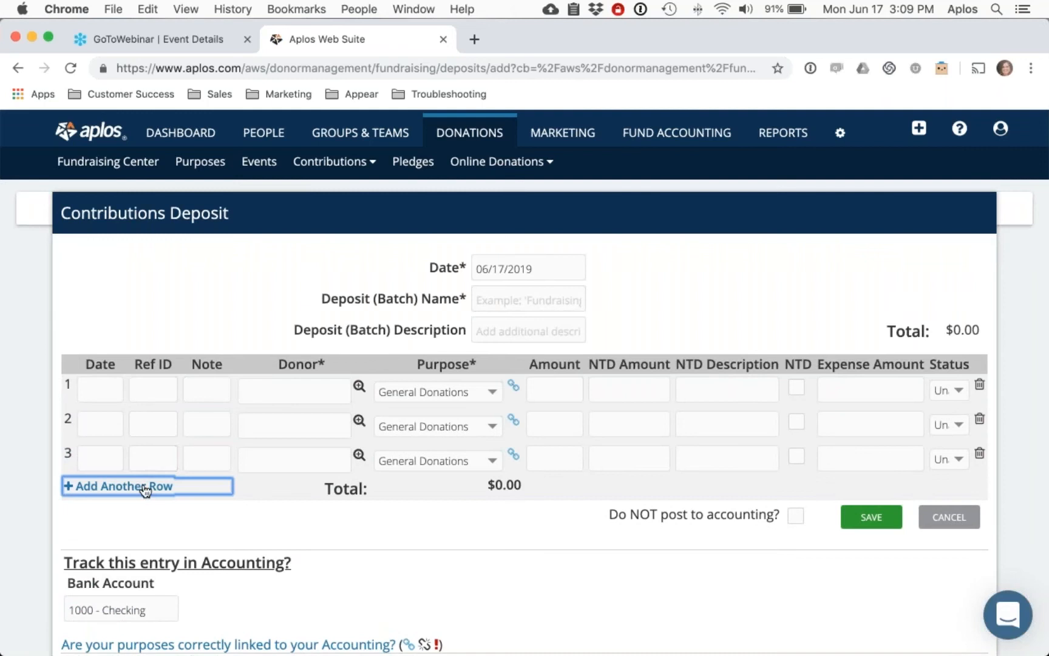
pyautogui.click(142, 487)
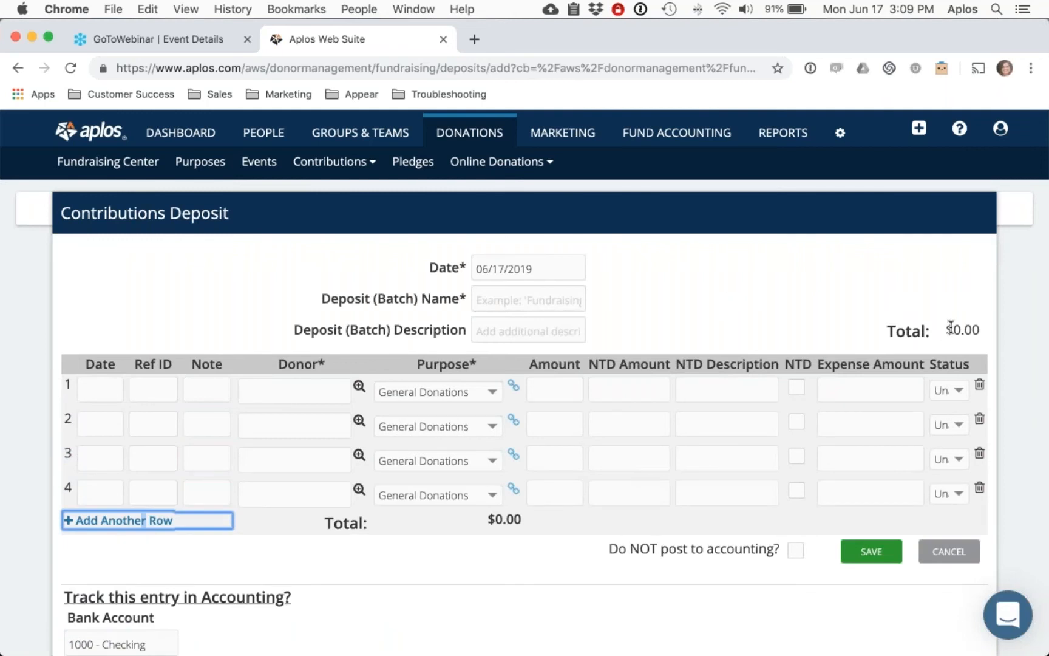
pyautogui.moveTo(957, 329); pyautogui.dragTo(984, 335)
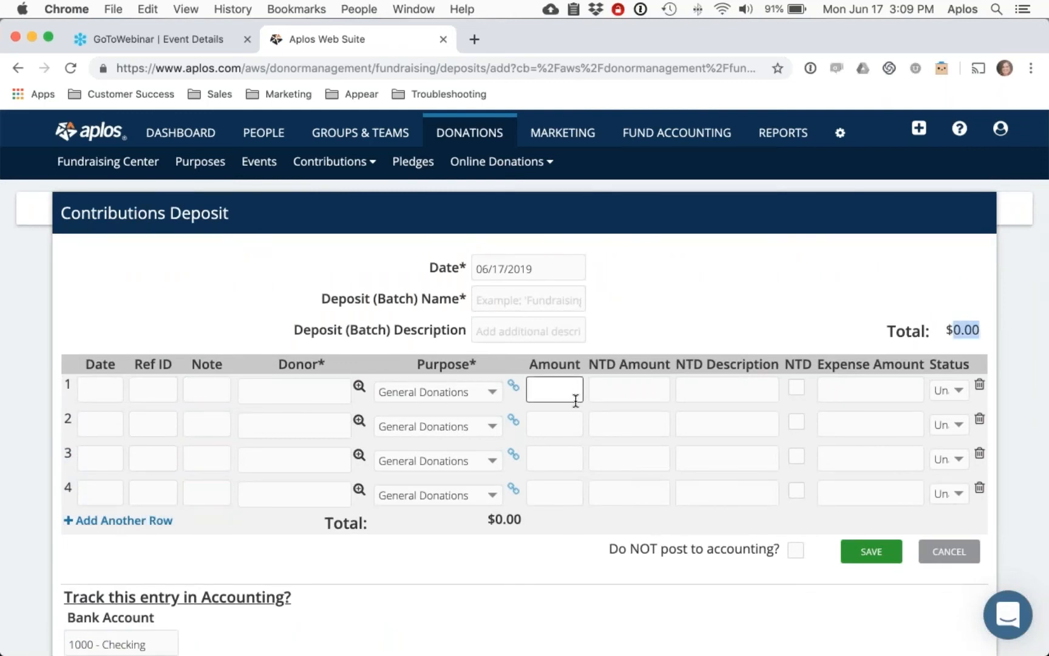
pyautogui.scroll(-2, 568, 489)
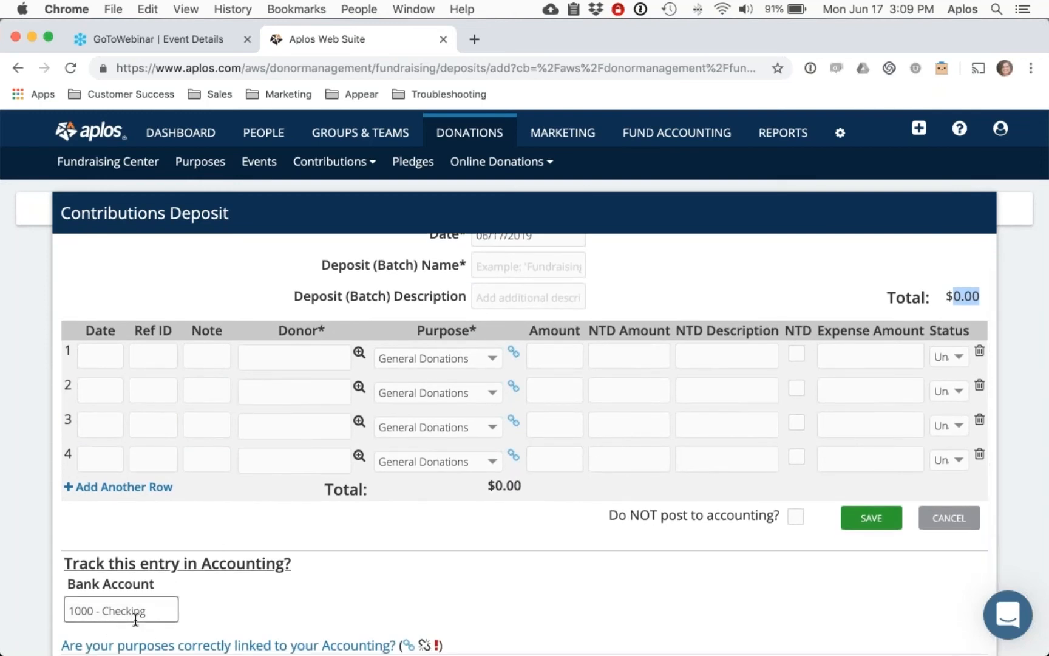
# Keep General Donations as the first row's purpose, and set Special Gift for the second and Haiti Trip Donations for the third.
pyautogui.click(490, 363)
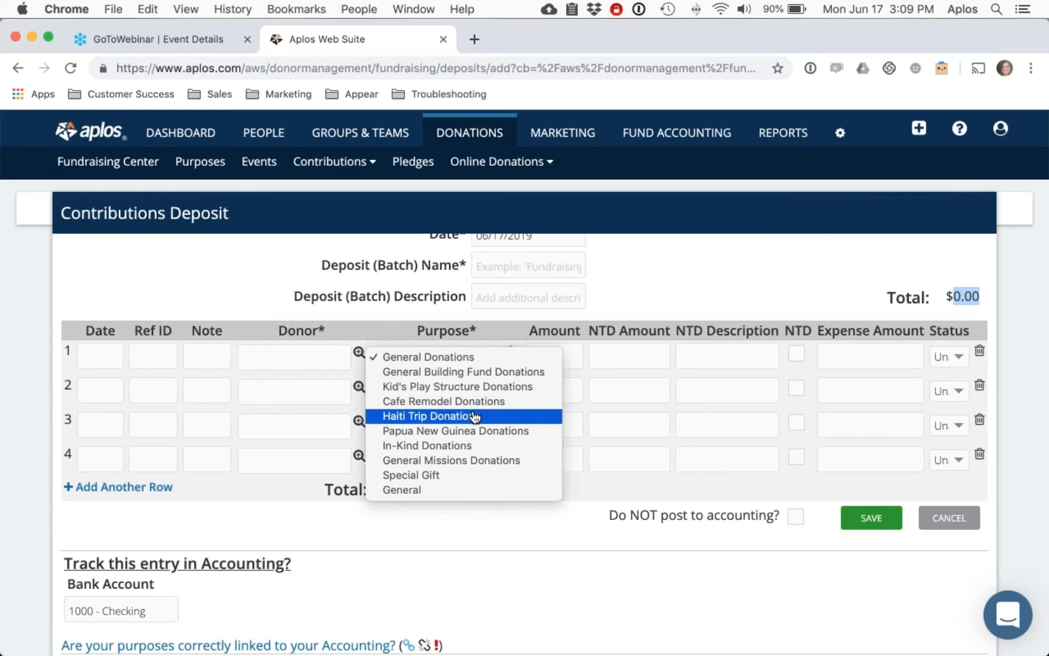
pyautogui.click(424, 358)
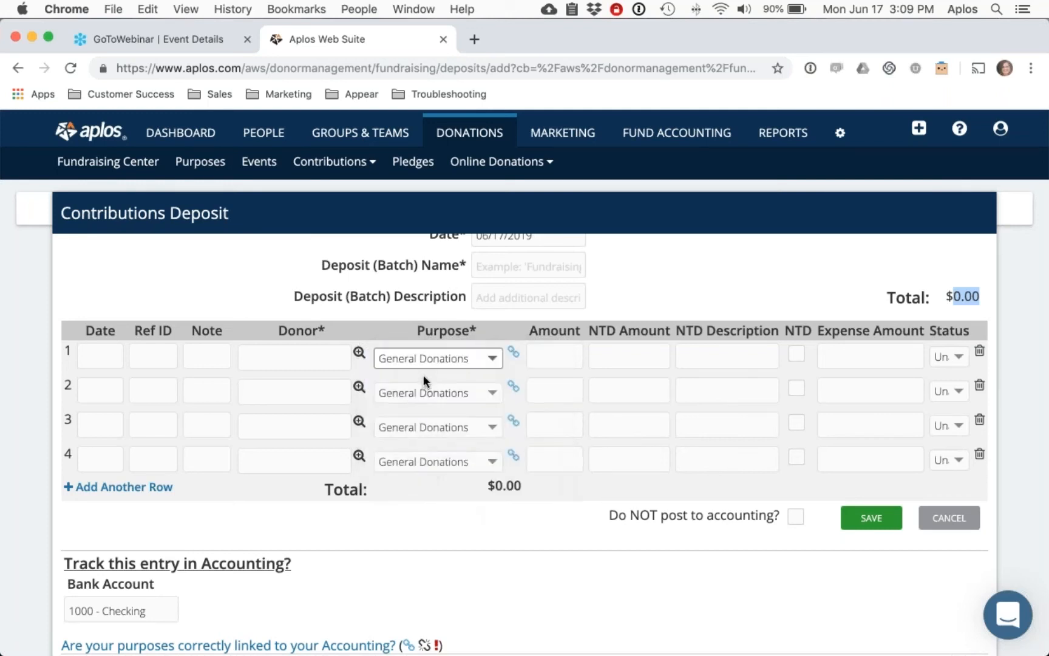
pyautogui.click(426, 388)
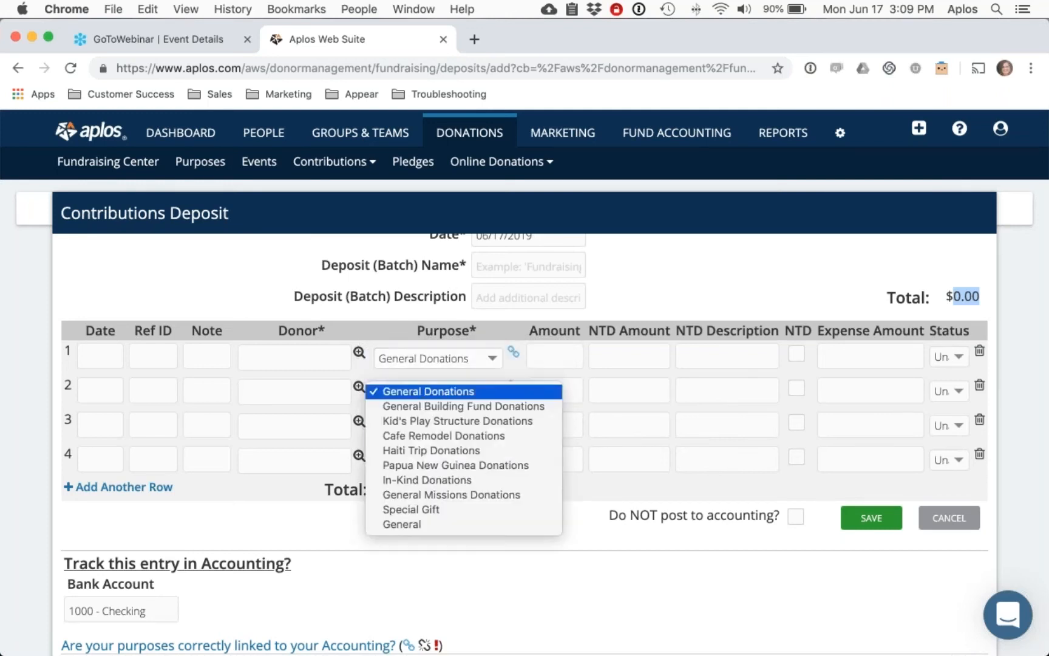
pyautogui.click(419, 510)
pyautogui.click(425, 425)
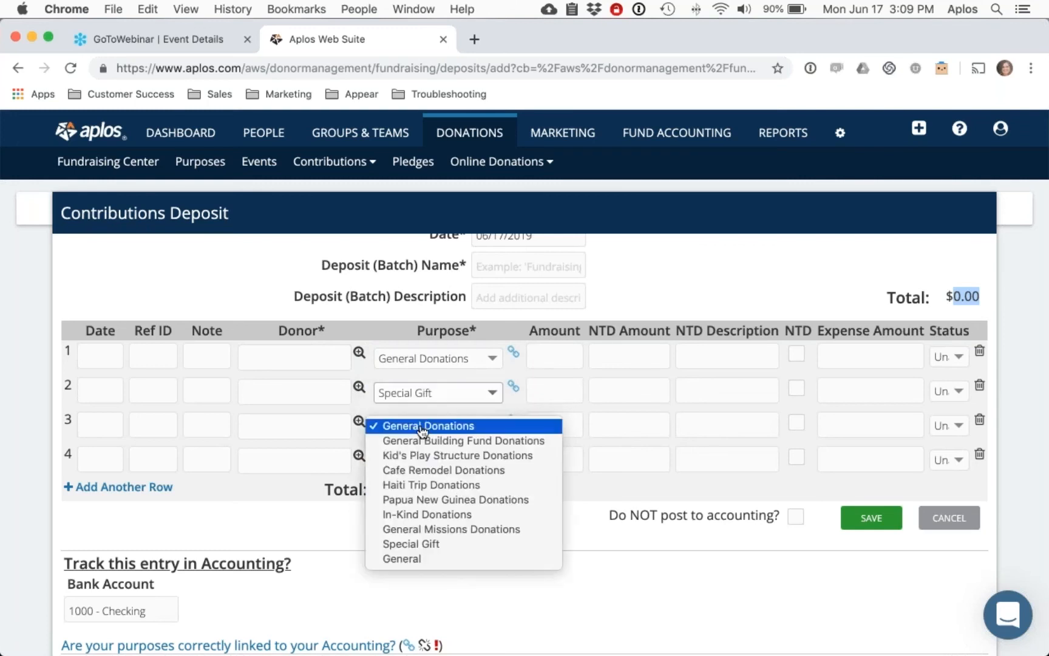
pyautogui.click(427, 485)
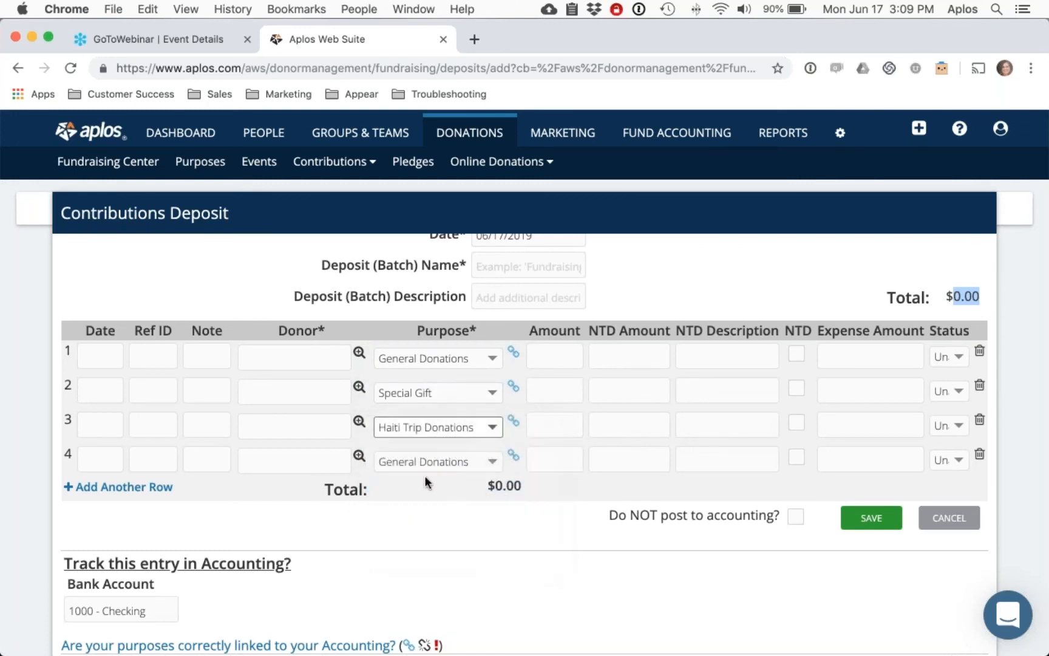
# Fill in an existing contact as the General Donations row's donor and enter an amount of 50.
pyautogui.click(532, 365)
pyautogui.click(262, 356)
pyautogui.scroll(1, 266, 356)
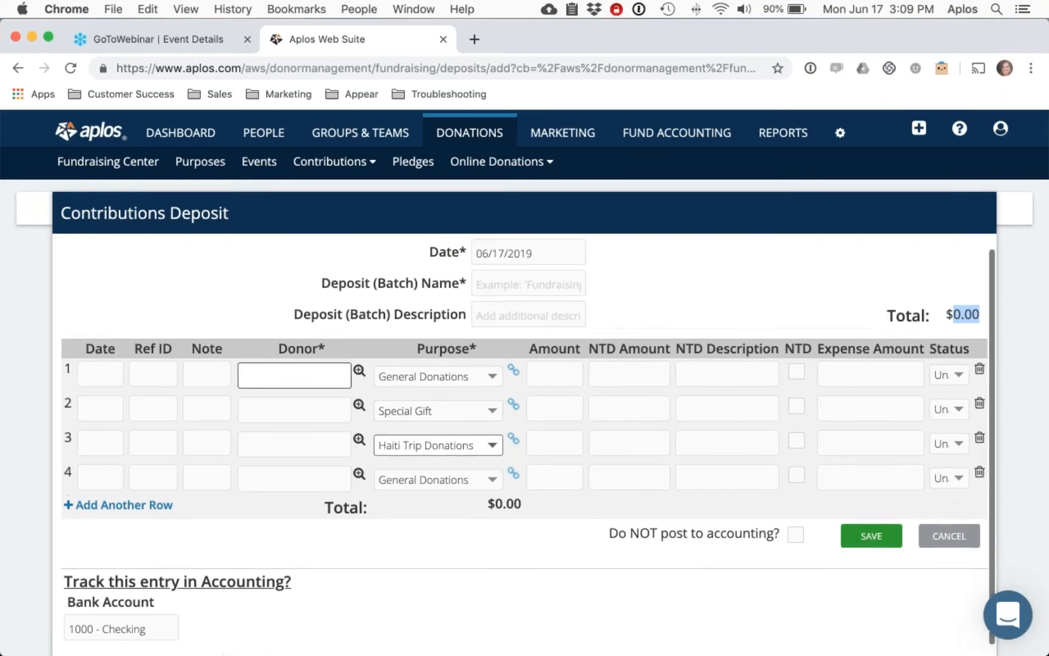
pyautogui.click(283, 375)
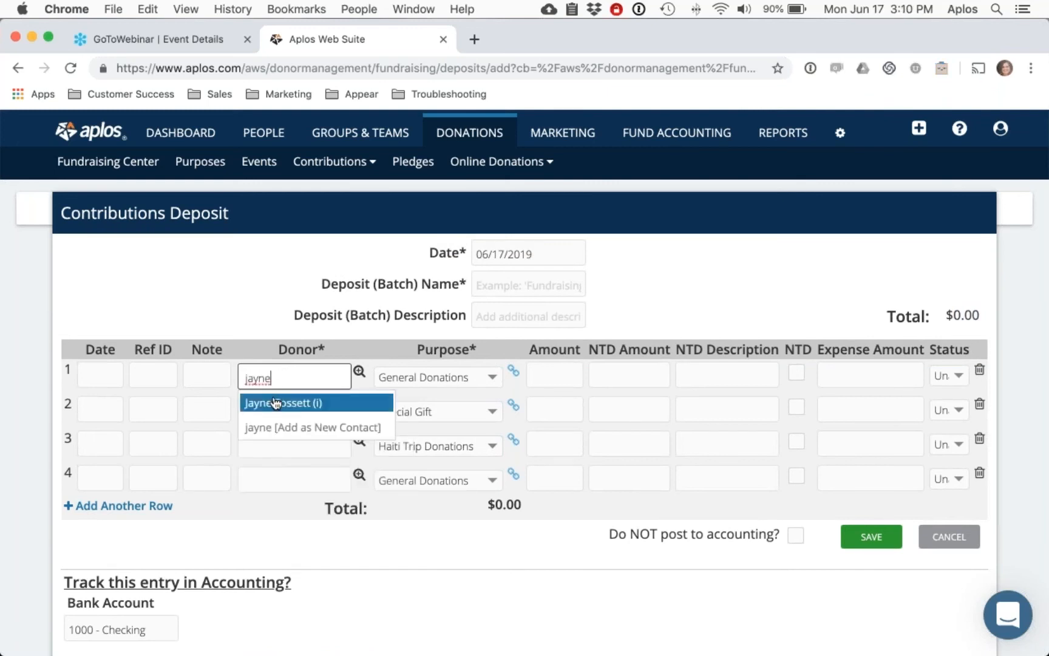
pyautogui.click(278, 402)
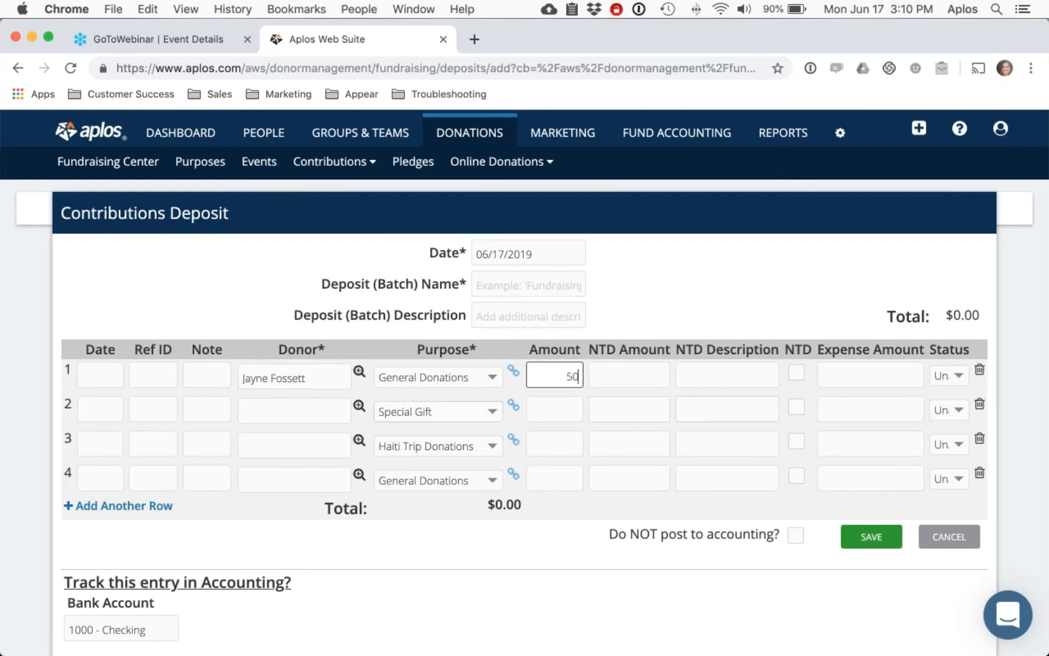
# Fill in an existing contact as the Special Gift row's donor and enter an amount of 500.
pyautogui.click(303, 407)
pyautogui.write('Ale')
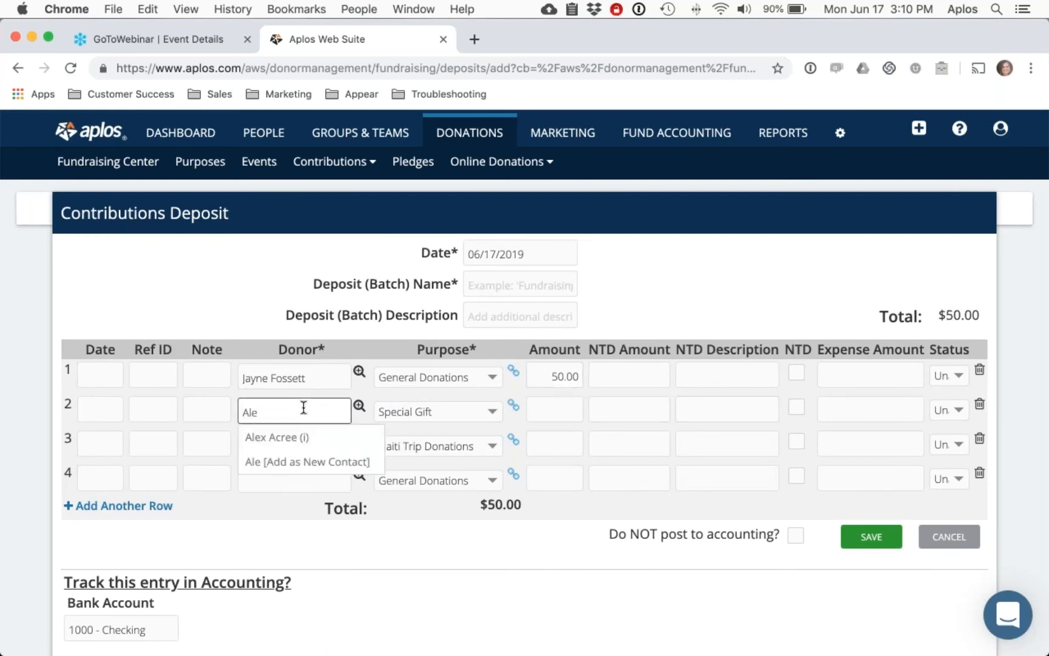
pyautogui.click(290, 436)
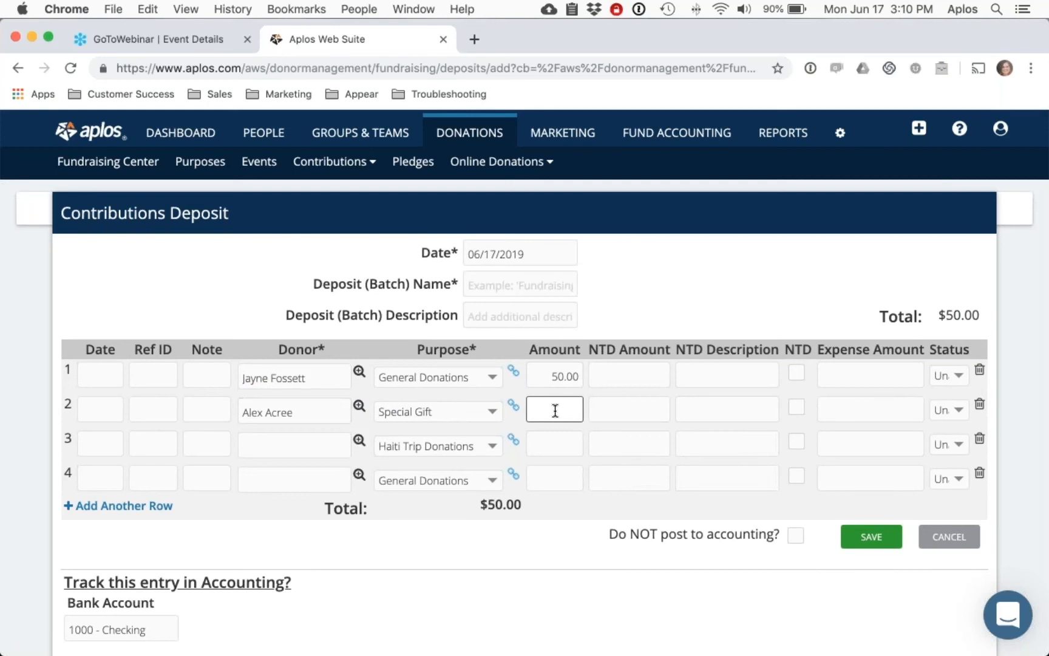
pyautogui.write('500')
# Fill in an existing contact as the Haiti Trip Donations row's donor and enter an amount of 200.
pyautogui.click(284, 444)
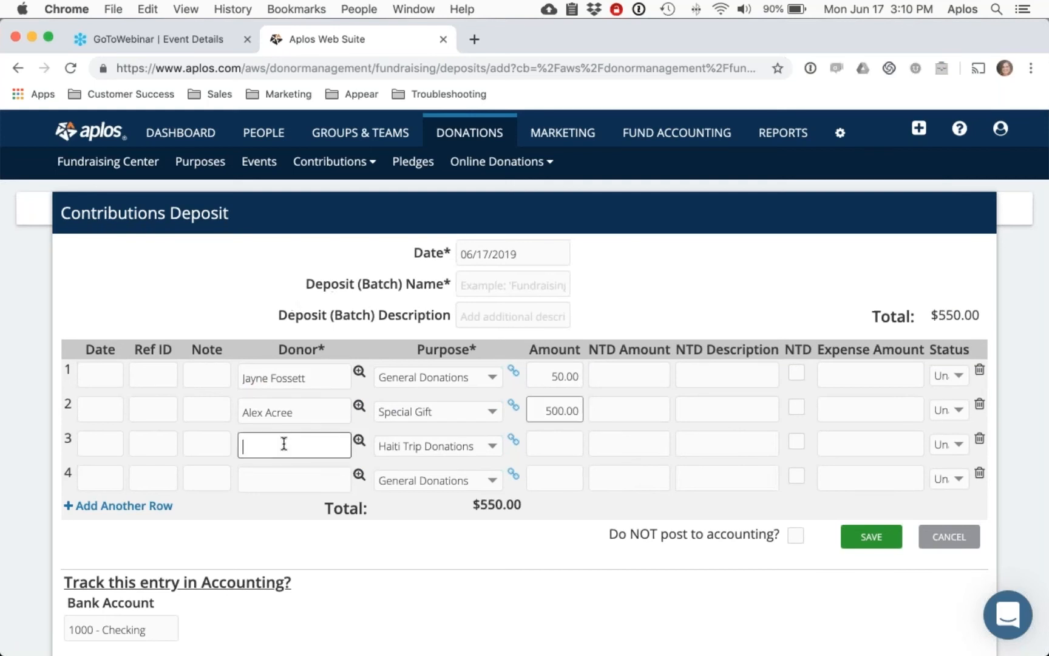
pyautogui.write('Katy')
pyautogui.click(285, 471)
pyautogui.click(546, 444)
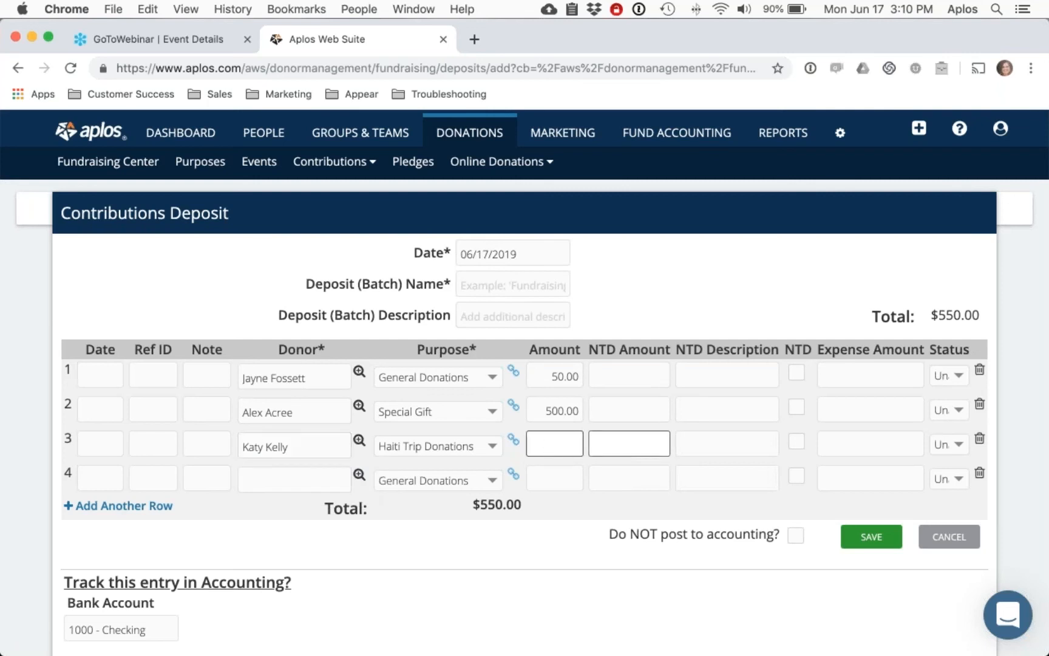
pyautogui.click(647, 291)
# Check the deposit's total, name the batch "Demo Batch", and save the contributions deposit.
pyautogui.moveTo(938, 314); pyautogui.dragTo(985, 342)
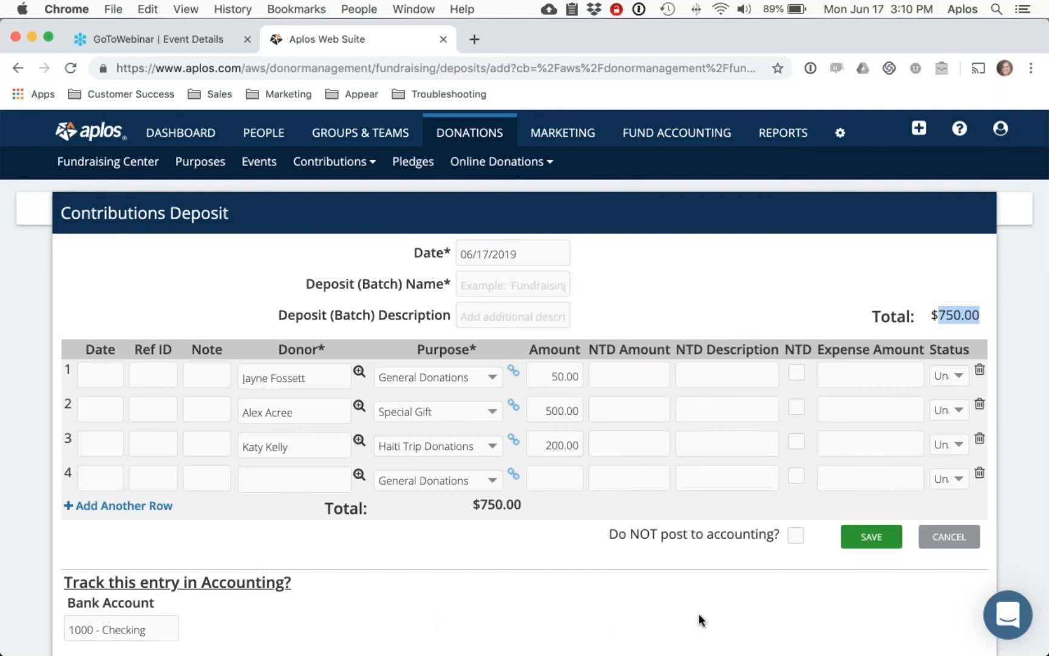
pyautogui.click(868, 536)
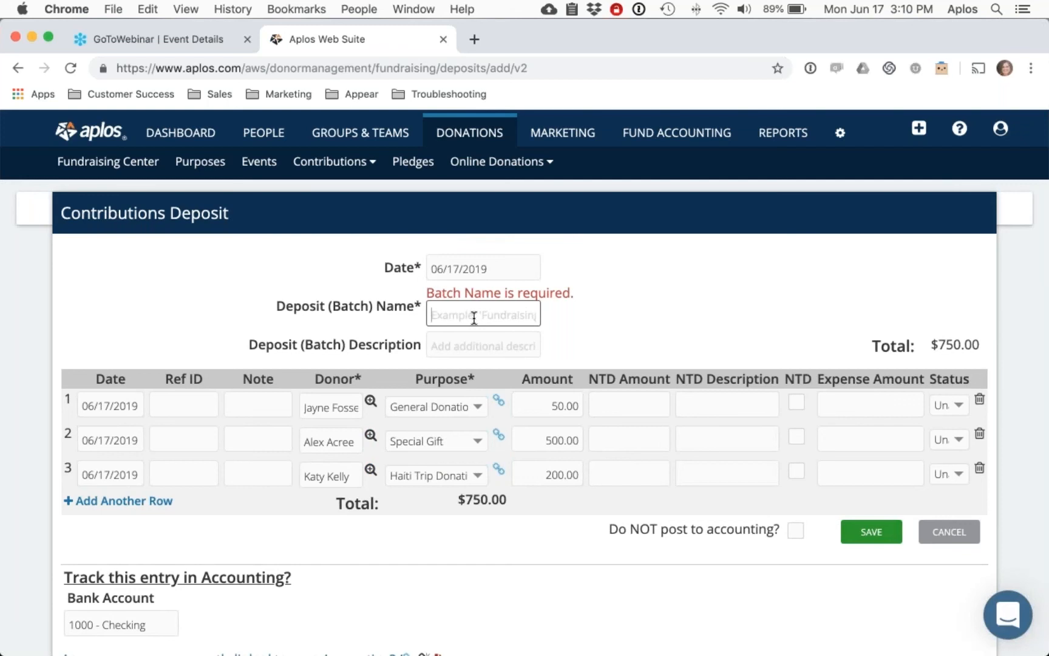
pyautogui.write('Demo Batch')
pyautogui.moveTo(276, 306); pyautogui.dragTo(416, 306)
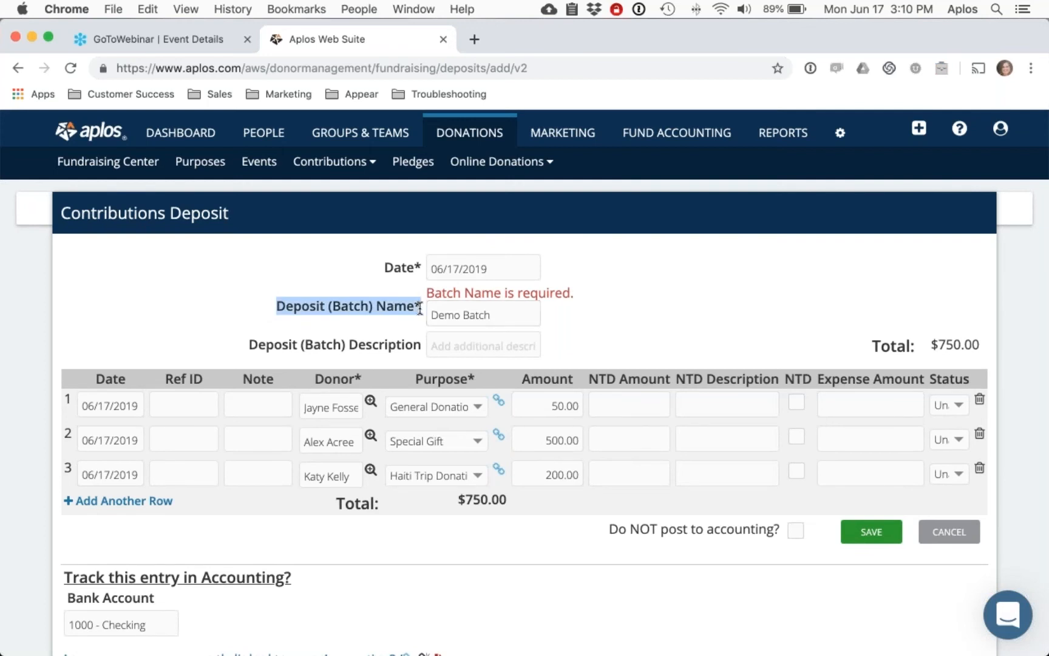
pyautogui.click(872, 531)
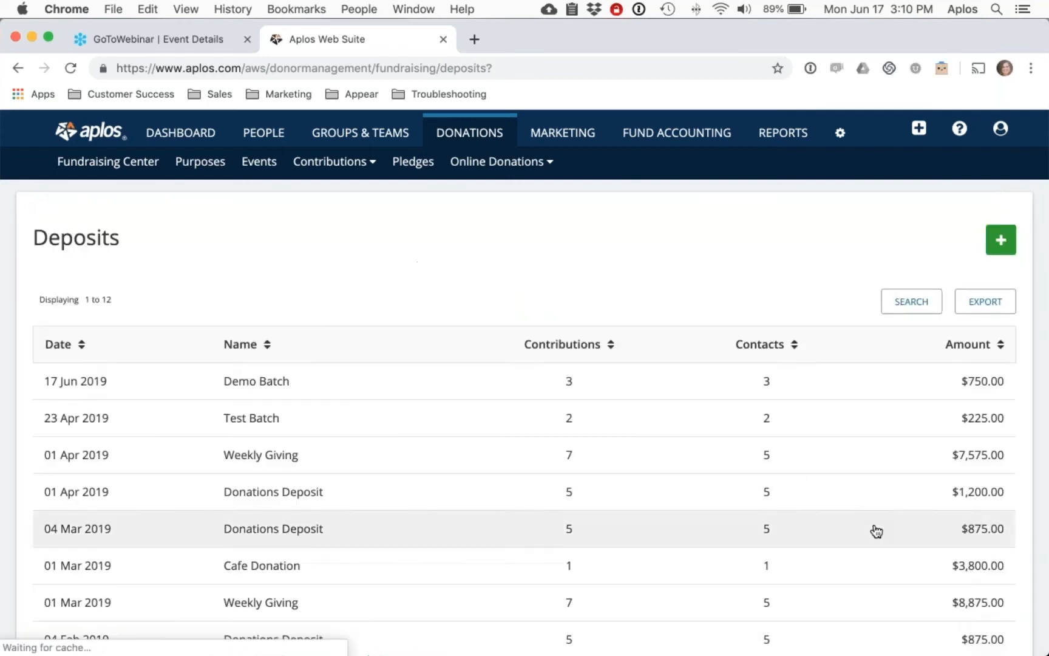
# Return to the Checking register and examine the Demo Batch deposit's split by account and fund, closing it without changes.
pyautogui.click(659, 141)
pyautogui.moveTo(144, 172)
pyautogui.click(161, 187)
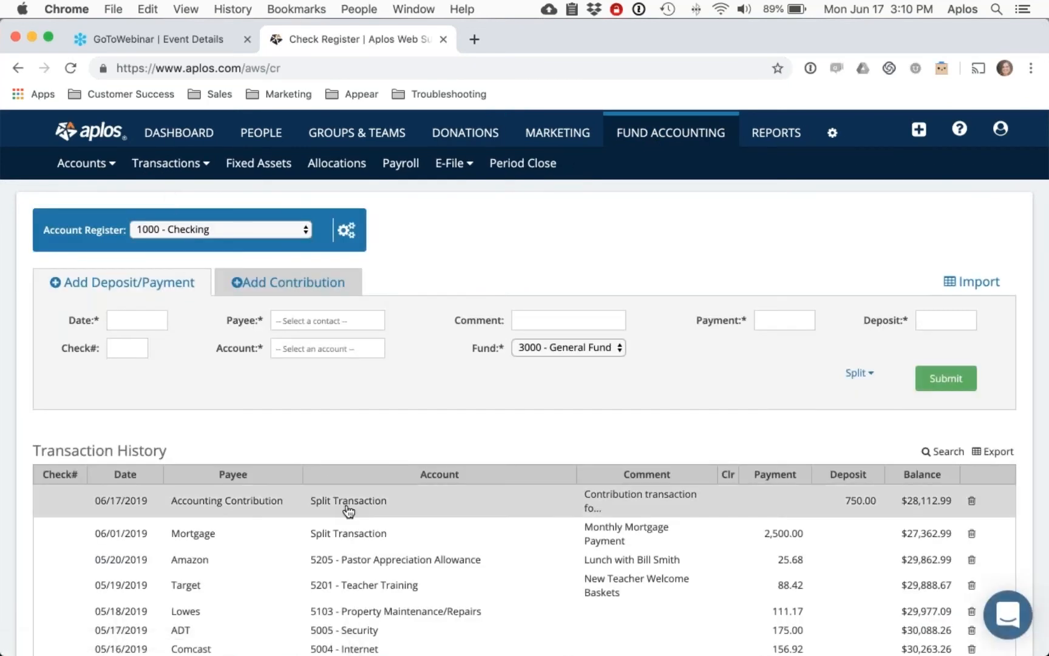
pyautogui.click(849, 512)
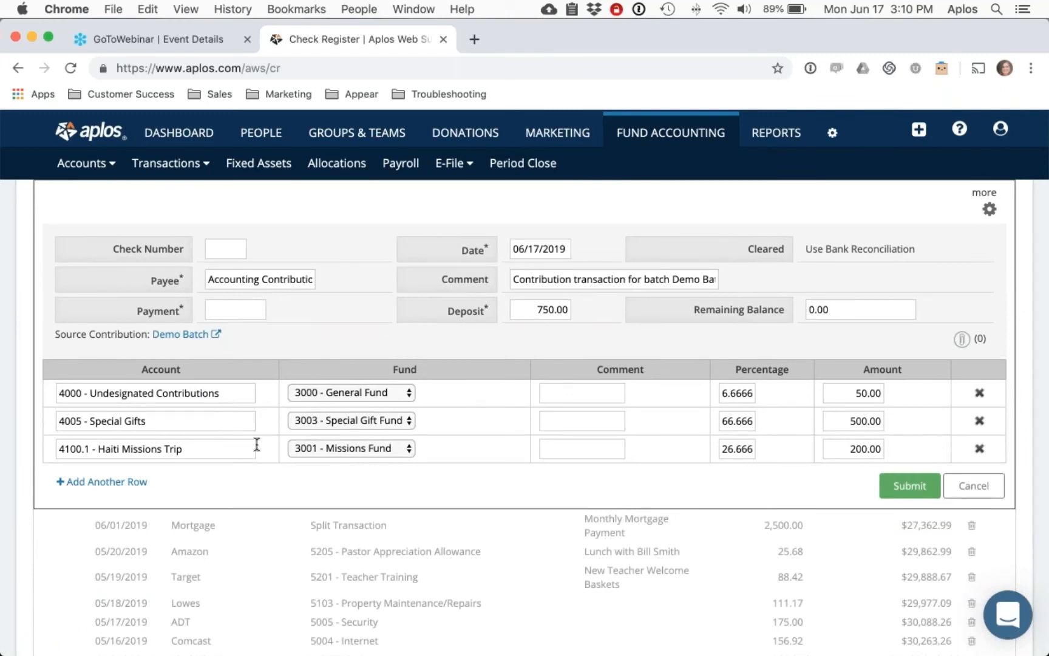
pyautogui.click(967, 490)
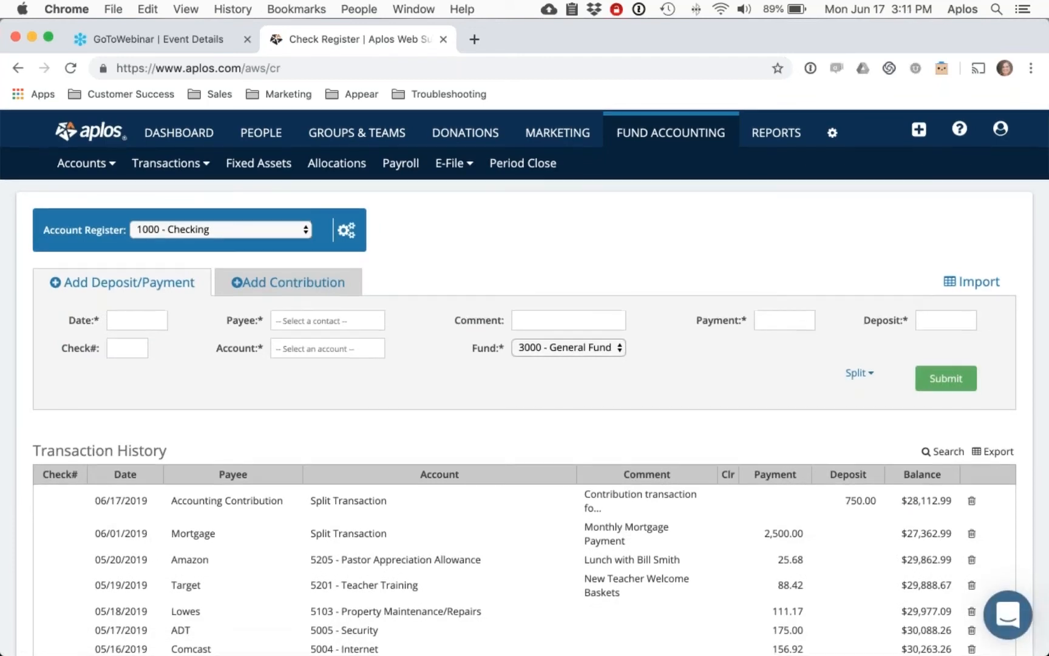
pyautogui.moveTo(431, 506)
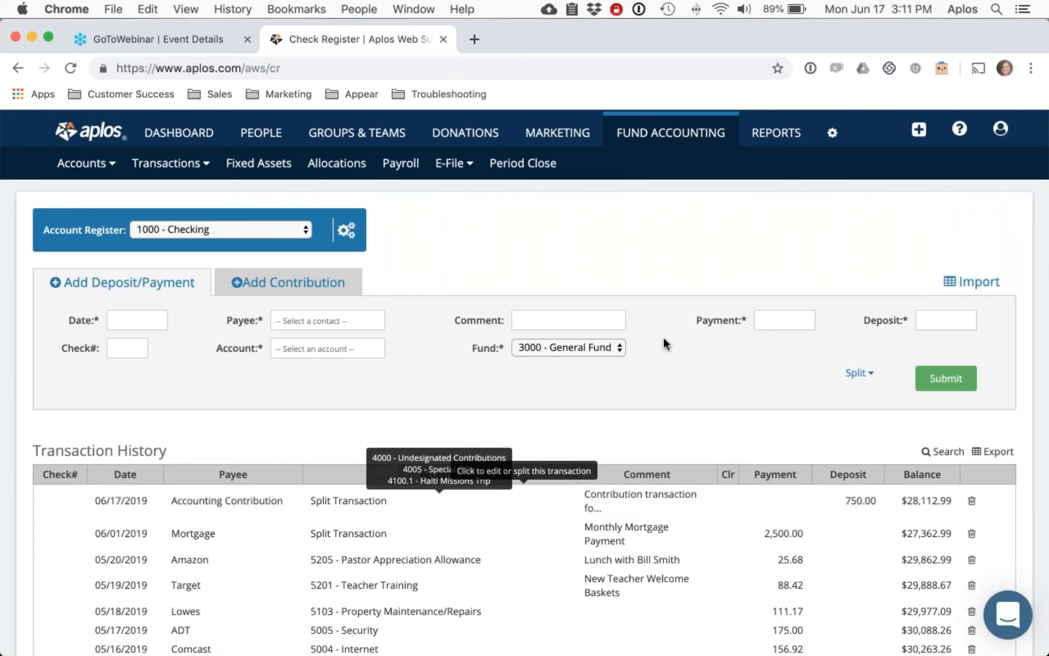
# Open the Donations by Contact report from the Donations reports and check its date range options and donor totals.
pyautogui.click(768, 133)
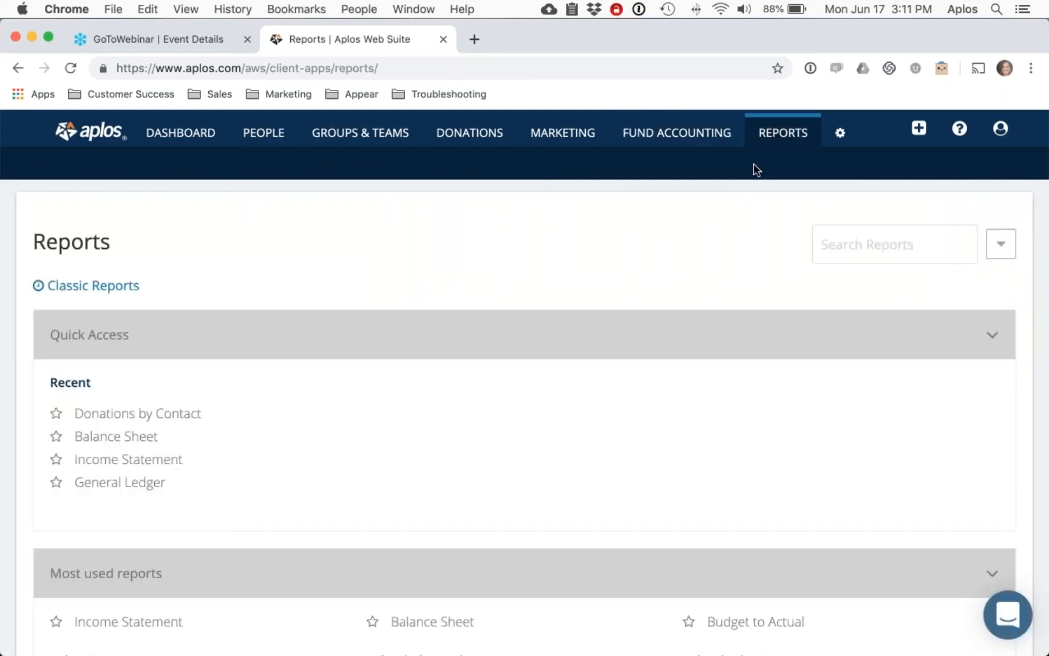
pyautogui.scroll(-5, 536, 362)
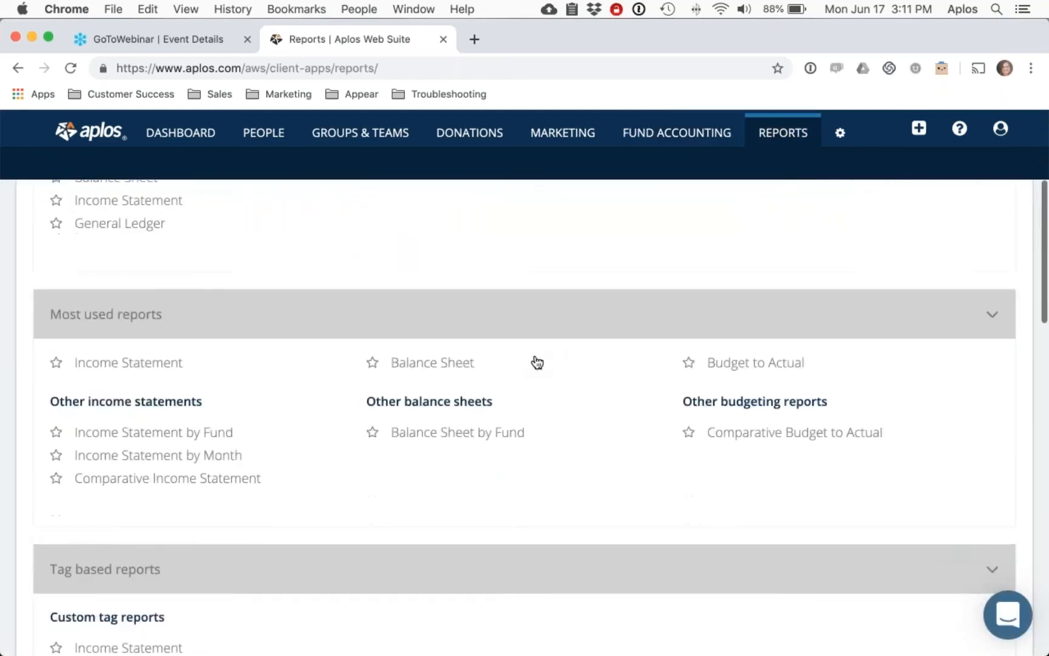
pyautogui.scroll(-17, 537, 362)
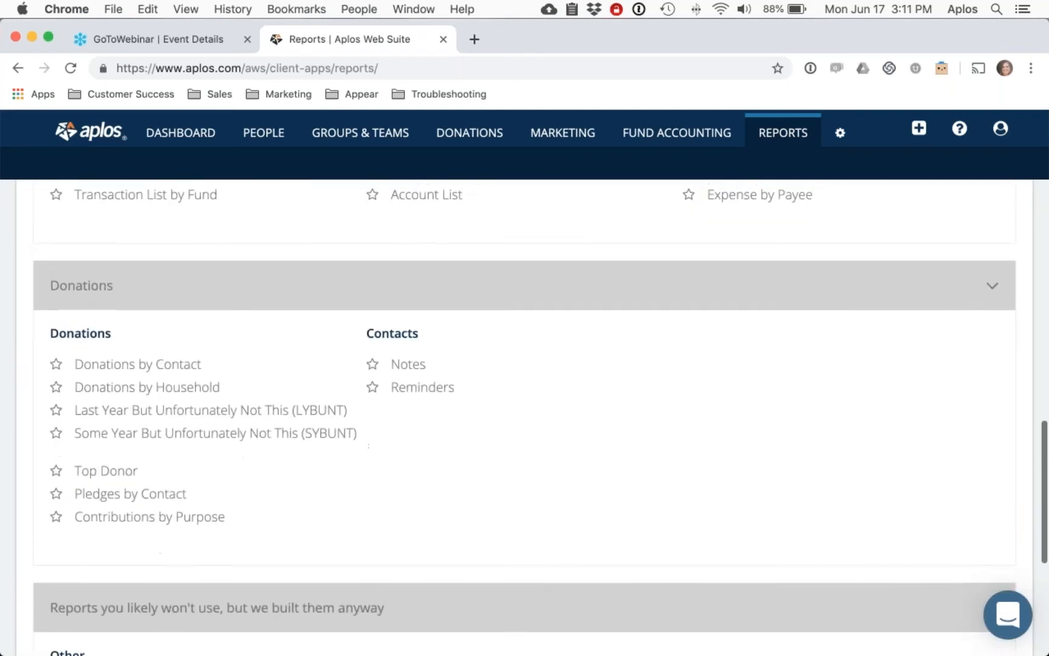
pyautogui.click(170, 367)
pyautogui.scroll(-1, 478, 419)
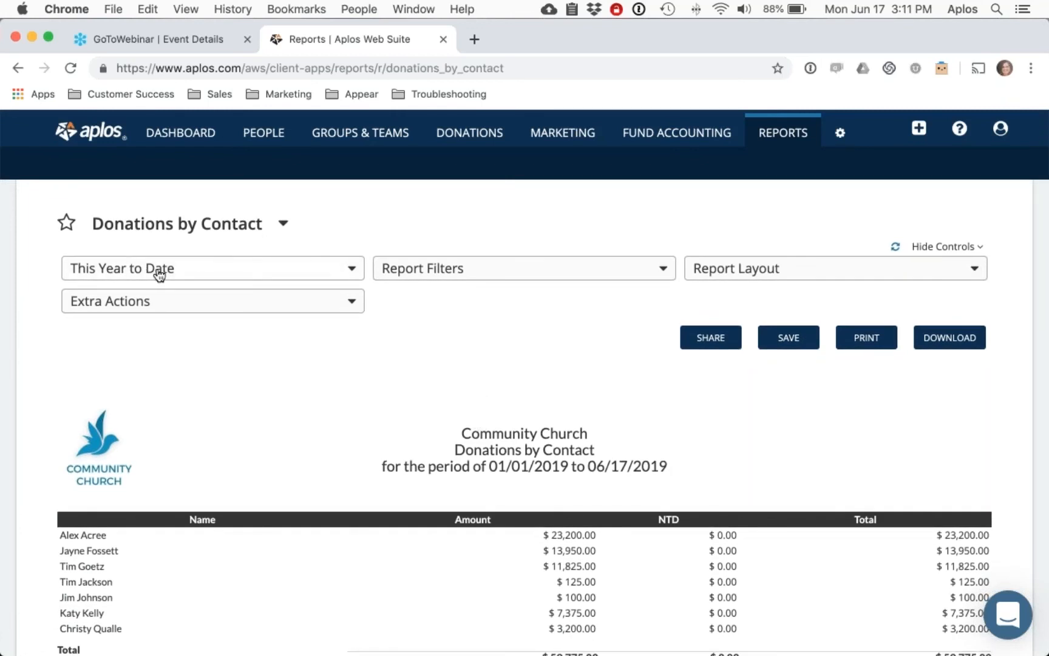
pyautogui.click(189, 272)
pyautogui.click(408, 340)
pyautogui.scroll(-5, 350, 422)
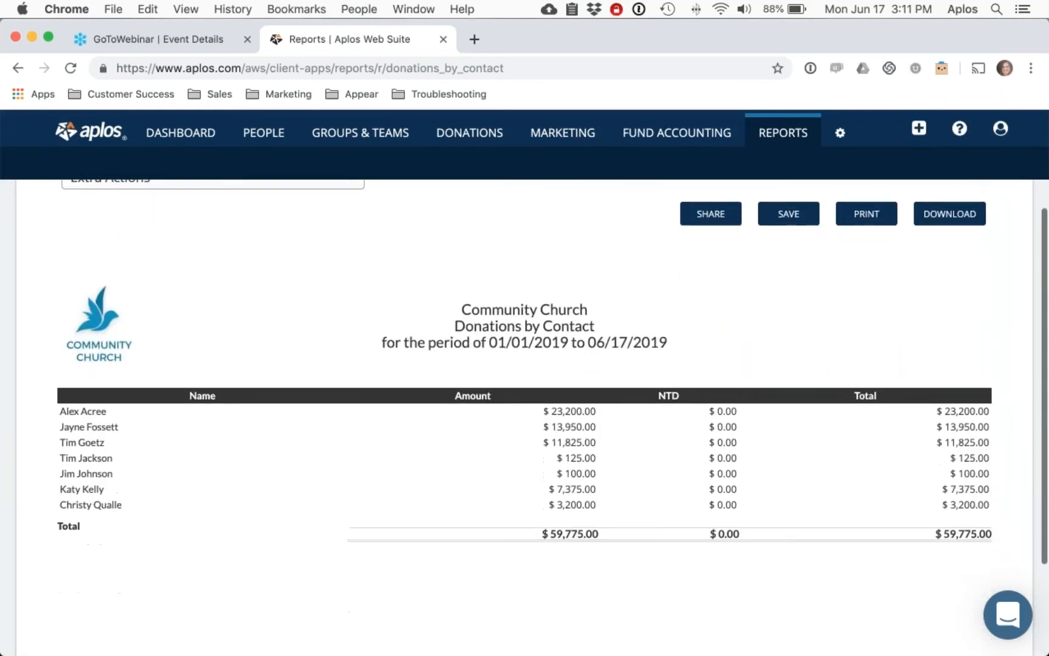
# Add the Details columns to the Donations by Contact report layout and review each donor's contributions by account, fund and purpose.
pyautogui.scroll(2, 769, 219)
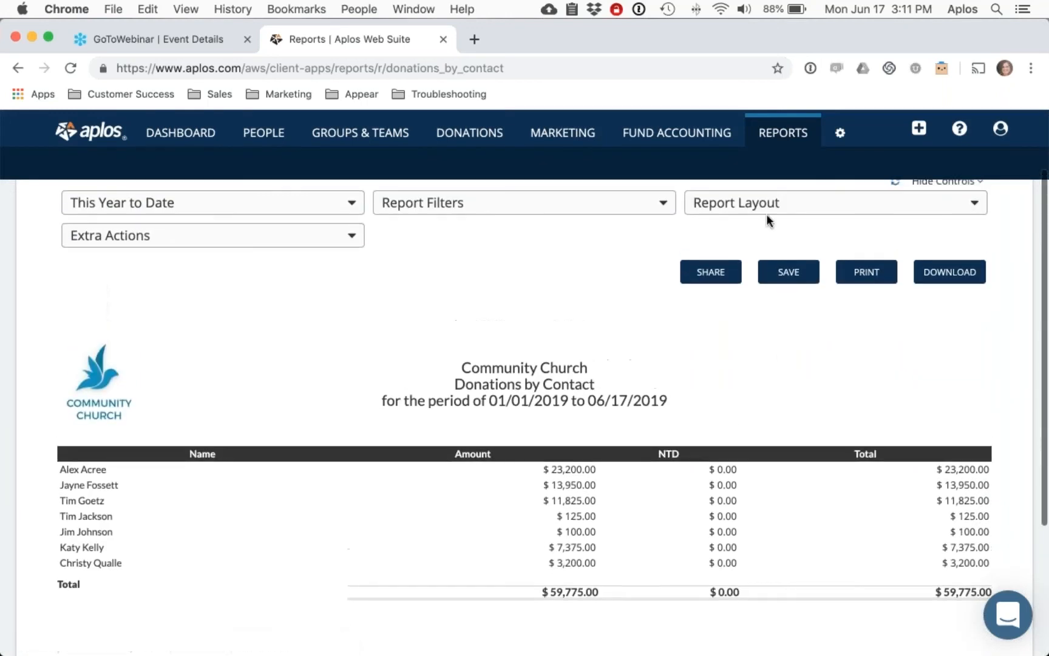
pyautogui.click(765, 208)
pyautogui.click(742, 252)
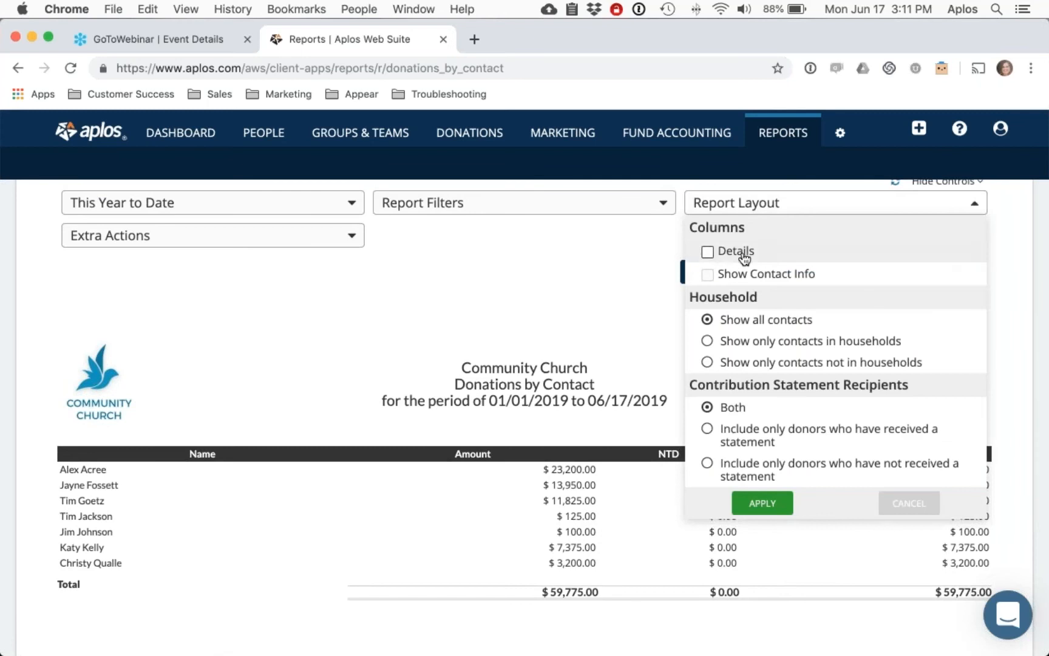
pyautogui.click(759, 502)
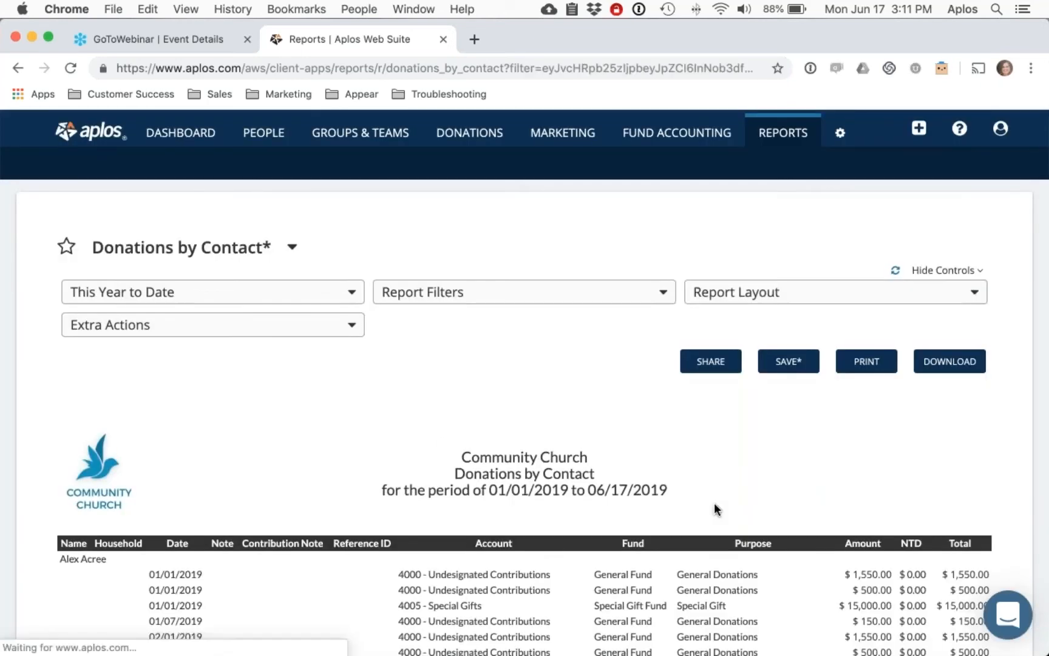
pyautogui.scroll(-5, 441, 444)
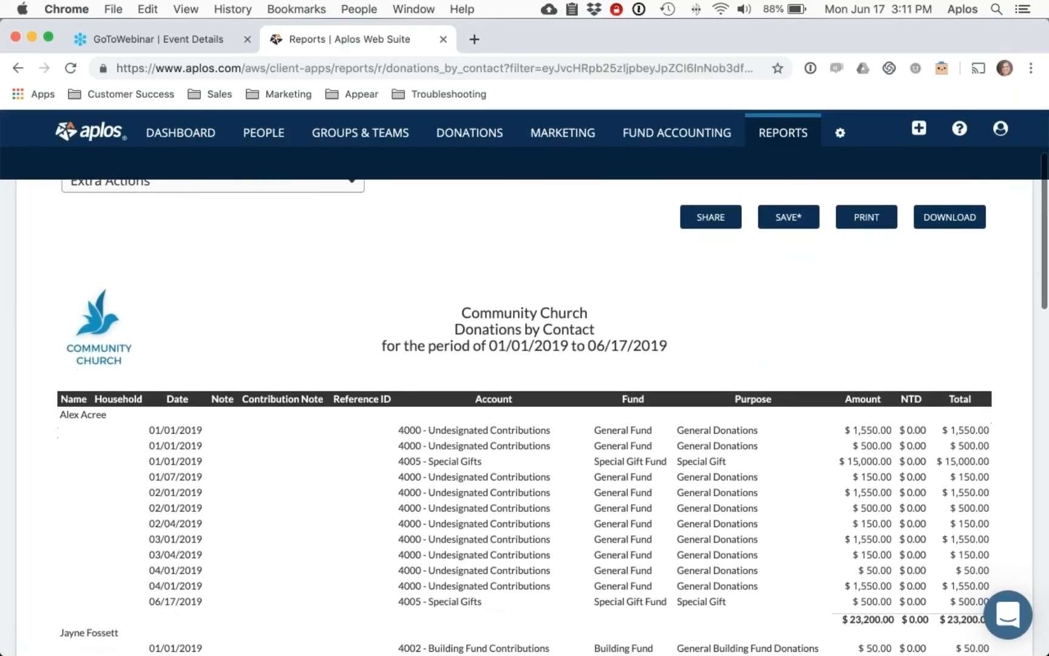
pyautogui.scroll(-2, 671, 540)
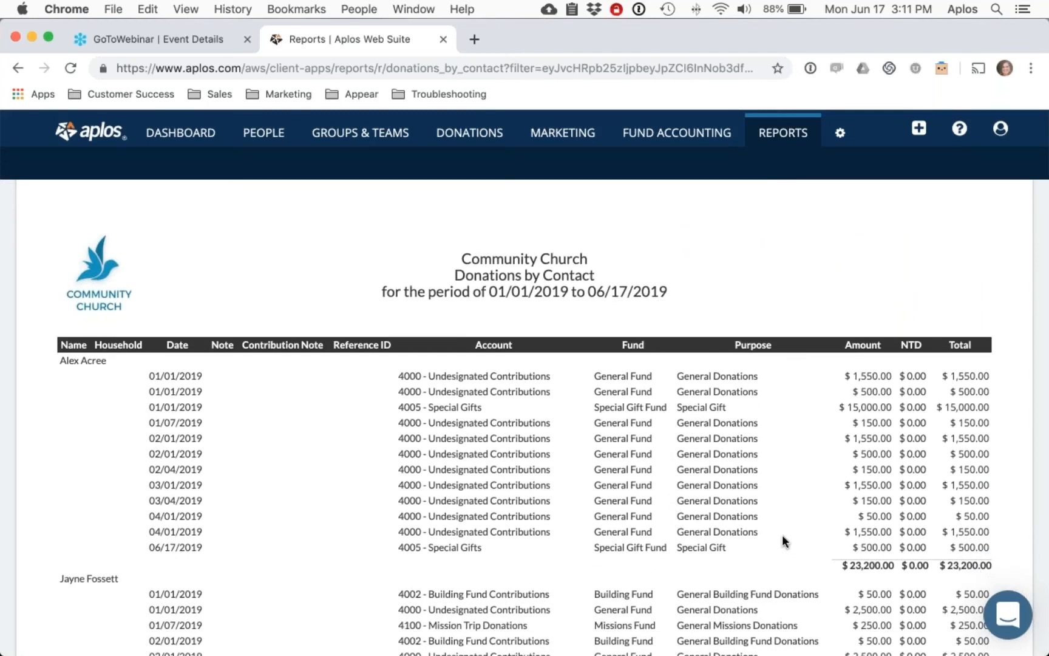
# Generate printable contribution statements from the report, keeping the Detailed summary, Purpose/Funds categorization and logo settings.
pyautogui.scroll(7, 611, 502)
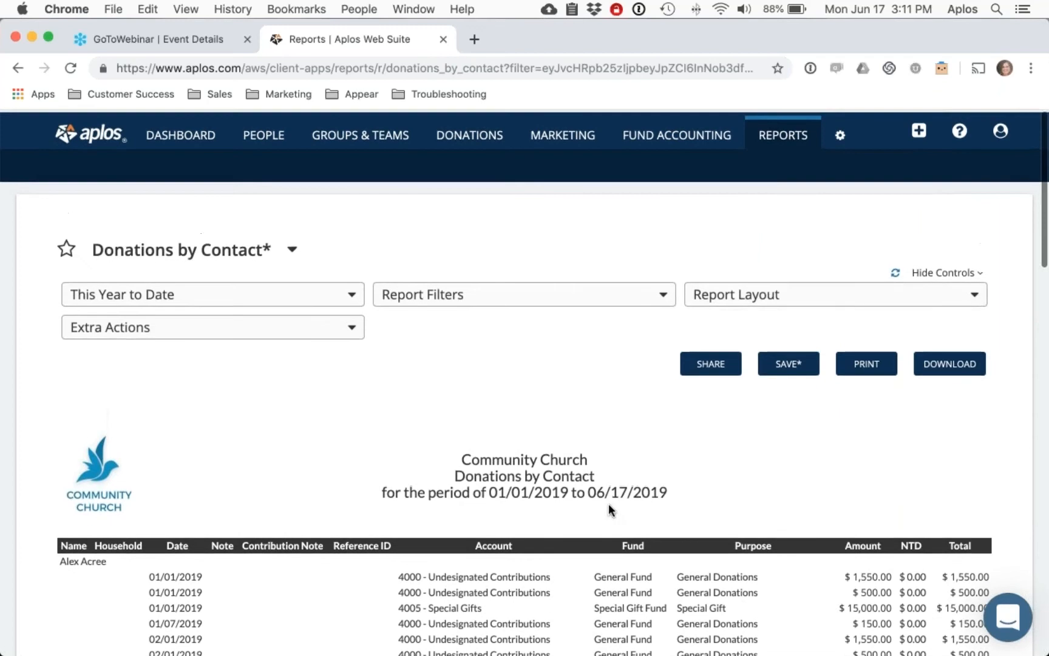
pyautogui.click(352, 328)
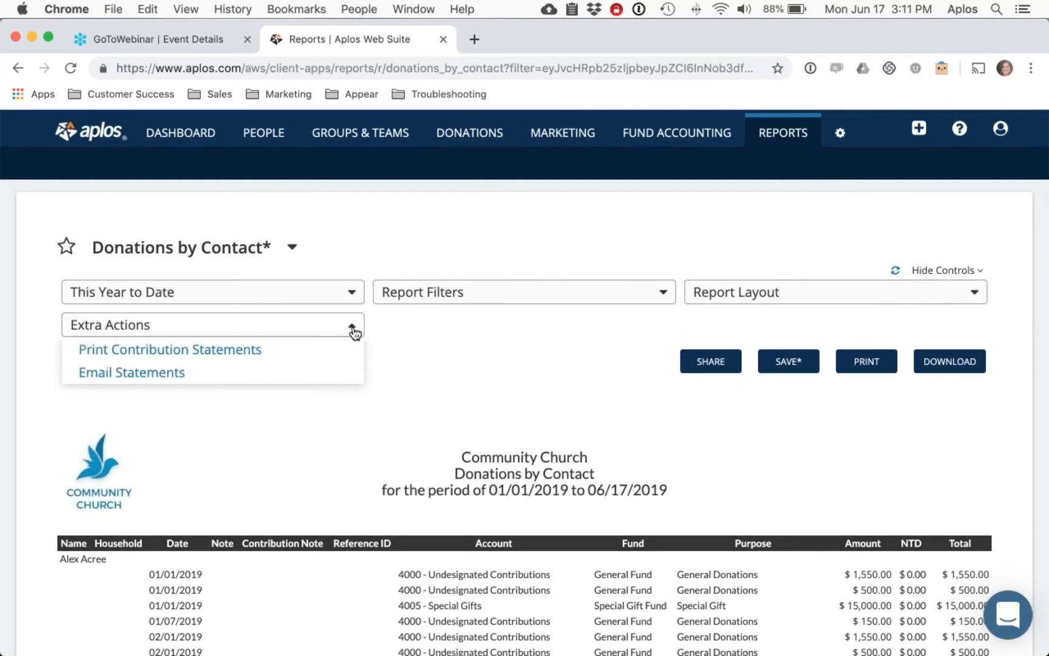
pyautogui.click(274, 357)
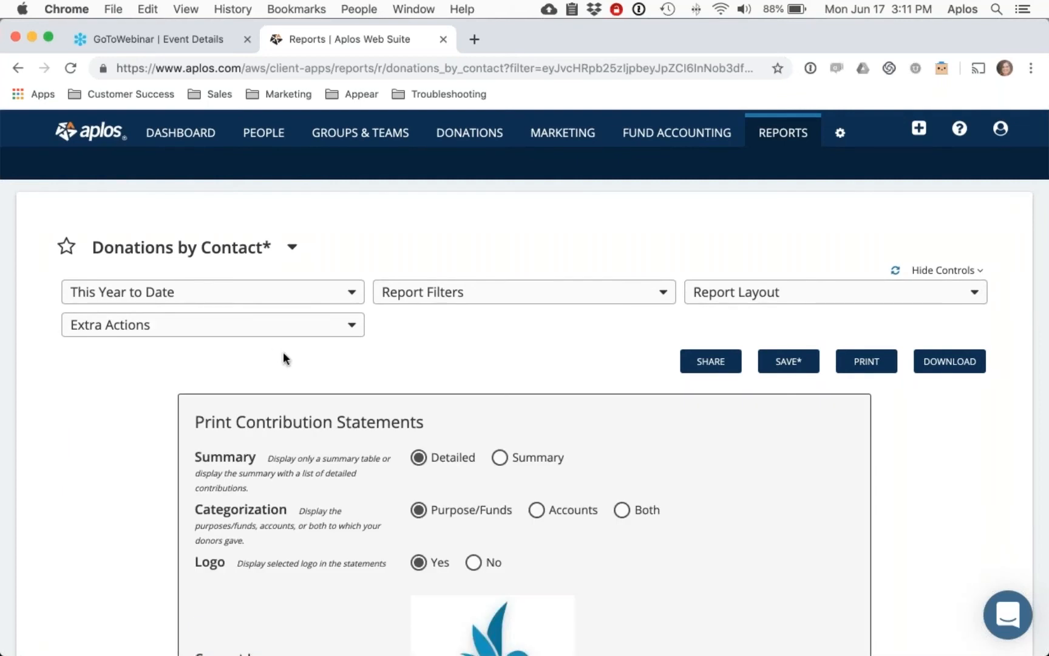
pyautogui.scroll(-5, 283, 352)
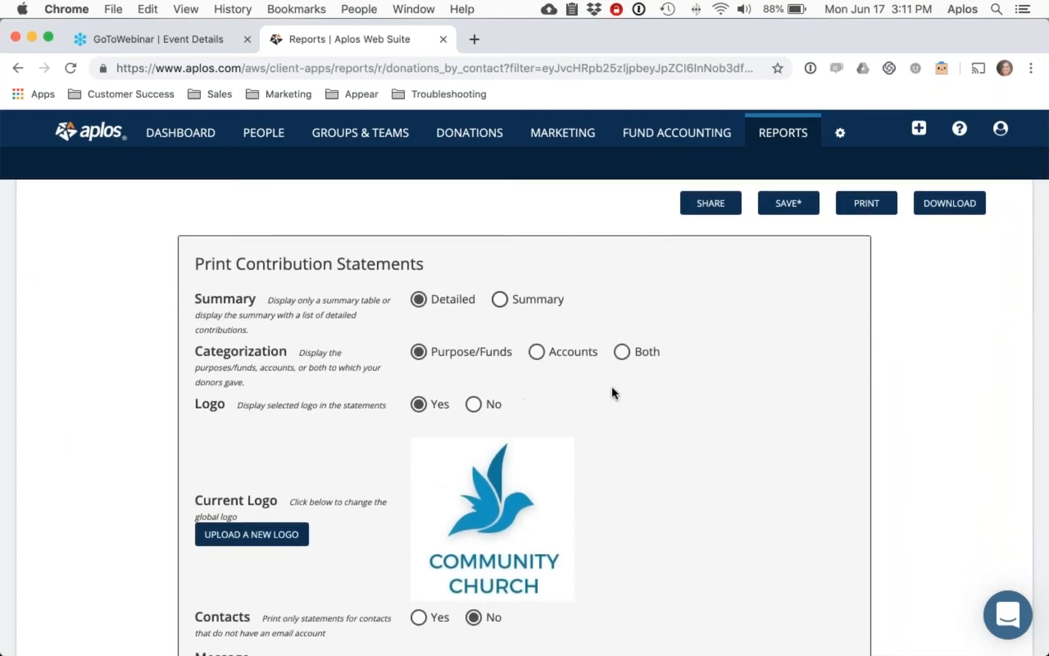
pyautogui.scroll(-7, 612, 386)
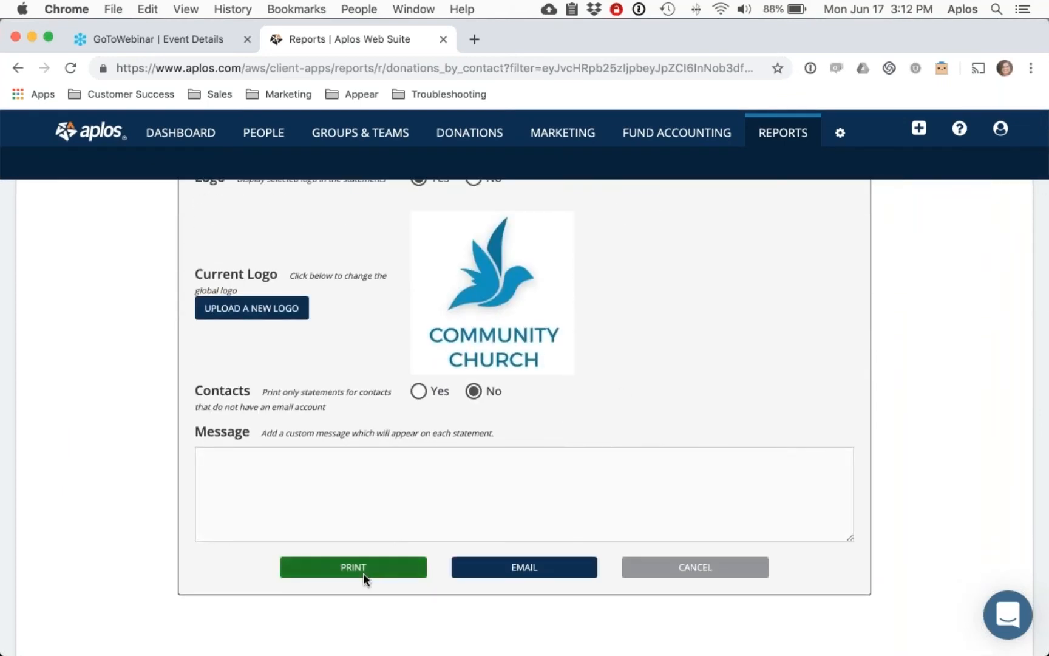
pyautogui.click(363, 573)
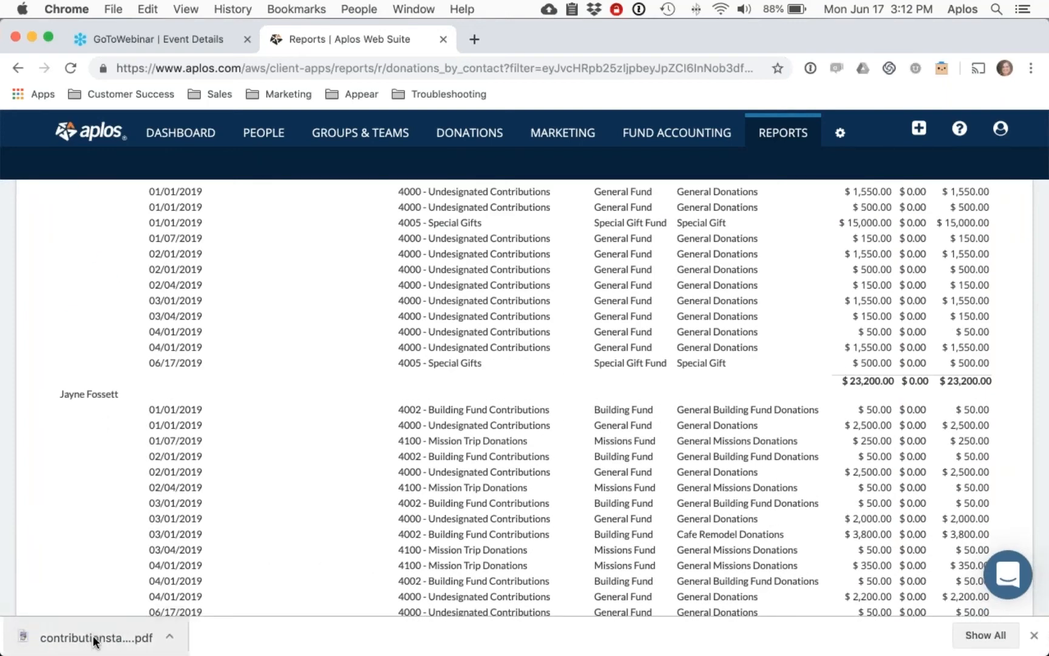
# Open the downloaded contribution statements PDF and examine the donors' totals by purpose/fund and their individual contributions.
pyautogui.click(94, 638)
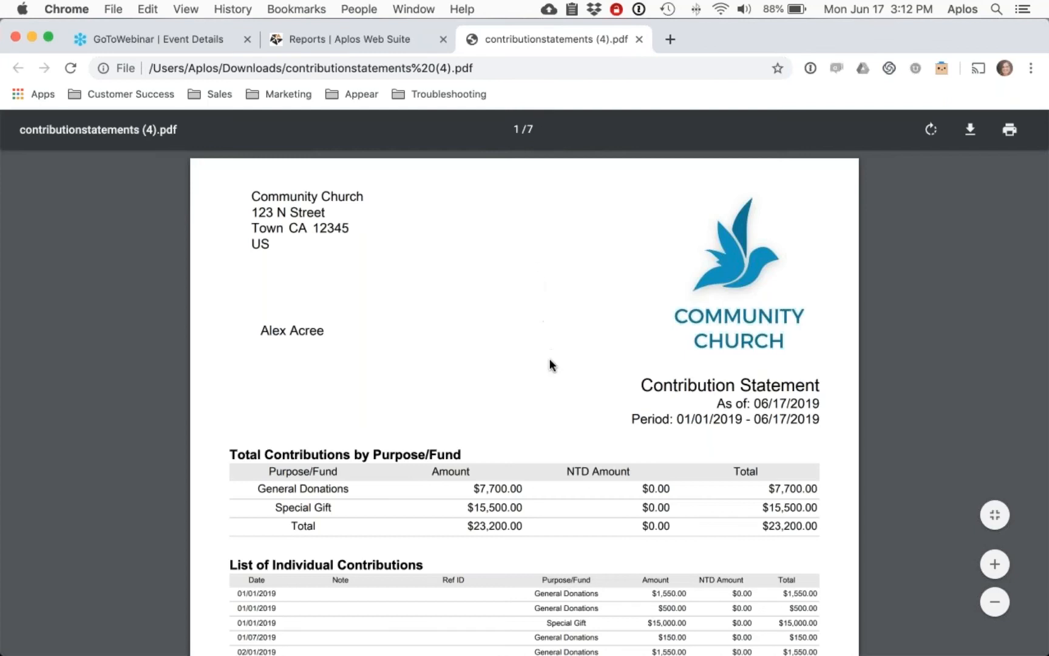
pyautogui.scroll(-2, 623, 333)
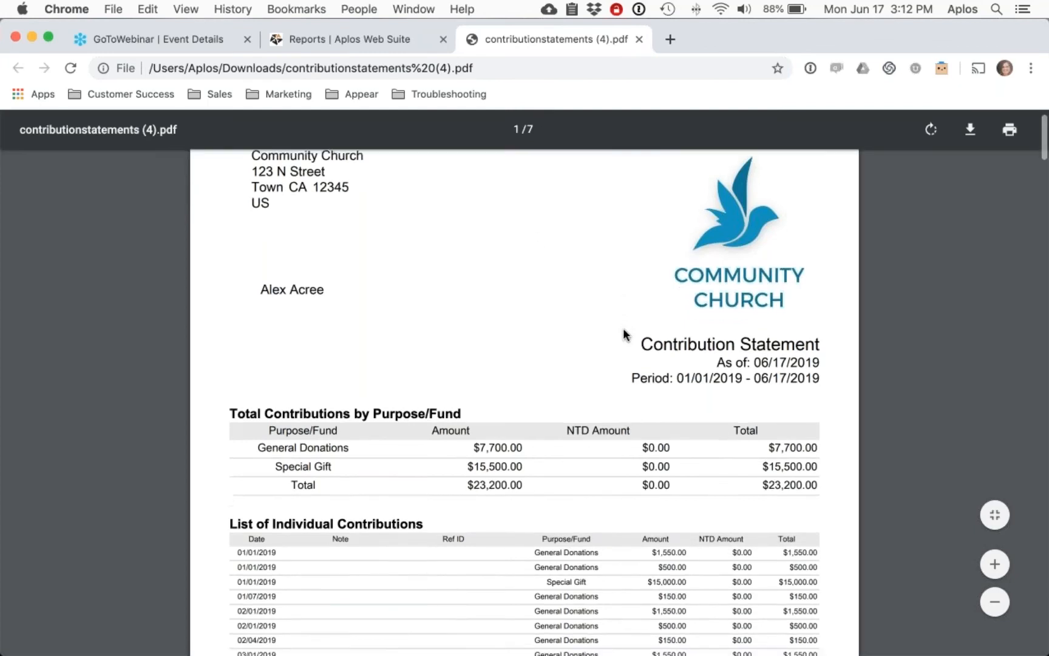
pyautogui.scroll(1, 623, 333)
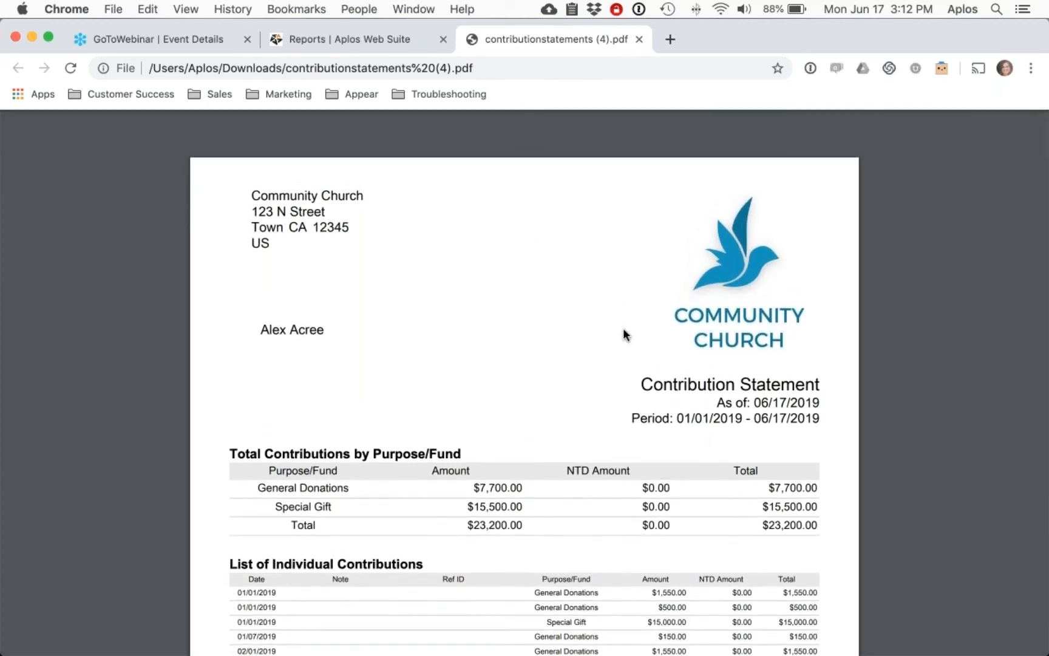
pyautogui.scroll(-4, 623, 333)
pyautogui.scroll(-8, 624, 331)
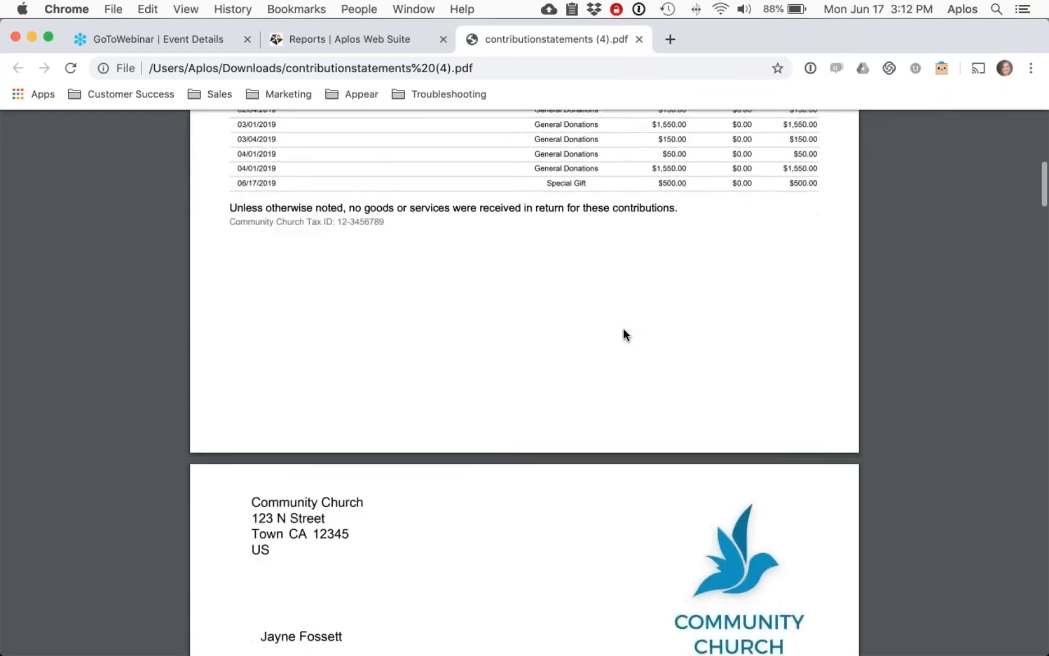
pyautogui.scroll(-5, 623, 333)
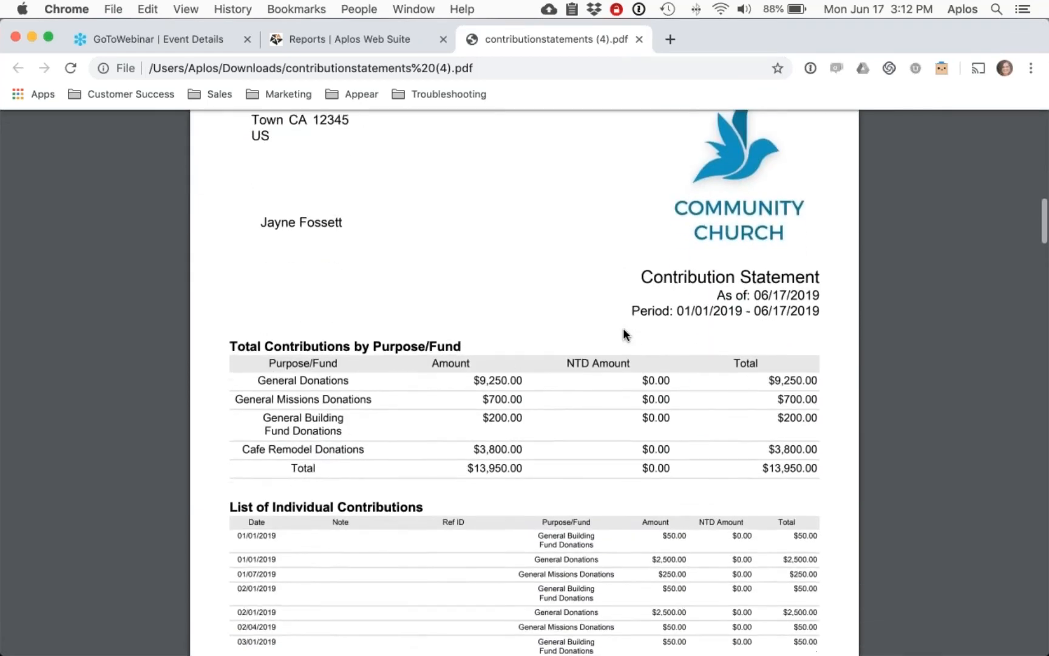
pyautogui.scroll(17, 623, 328)
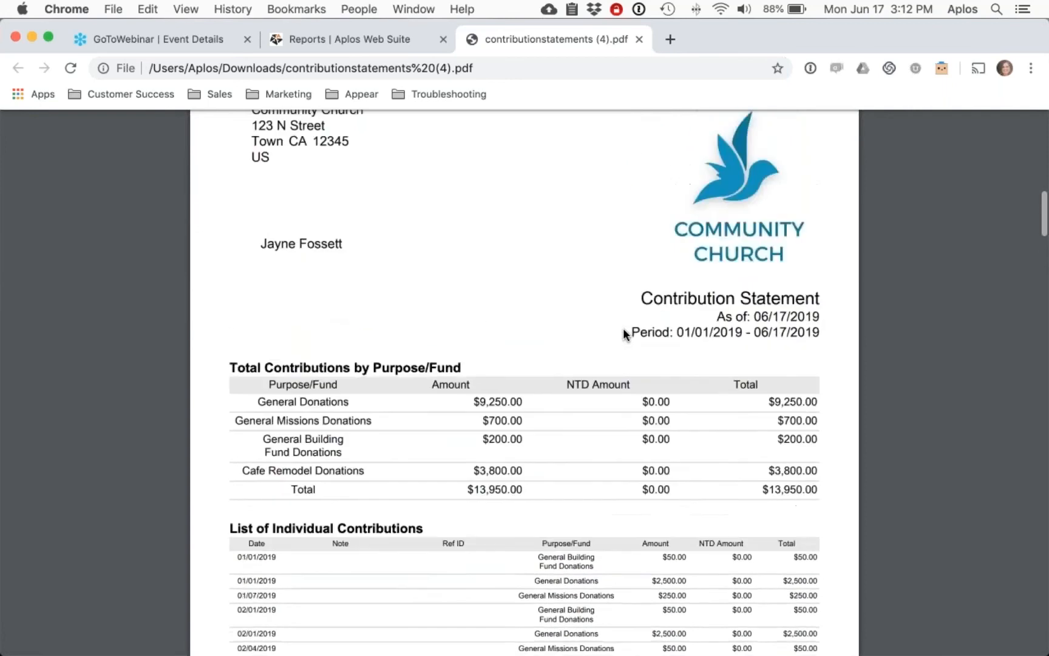
# Return to the Donations by Contact report and look at the option to email statements without choosing it.
pyautogui.click(356, 38)
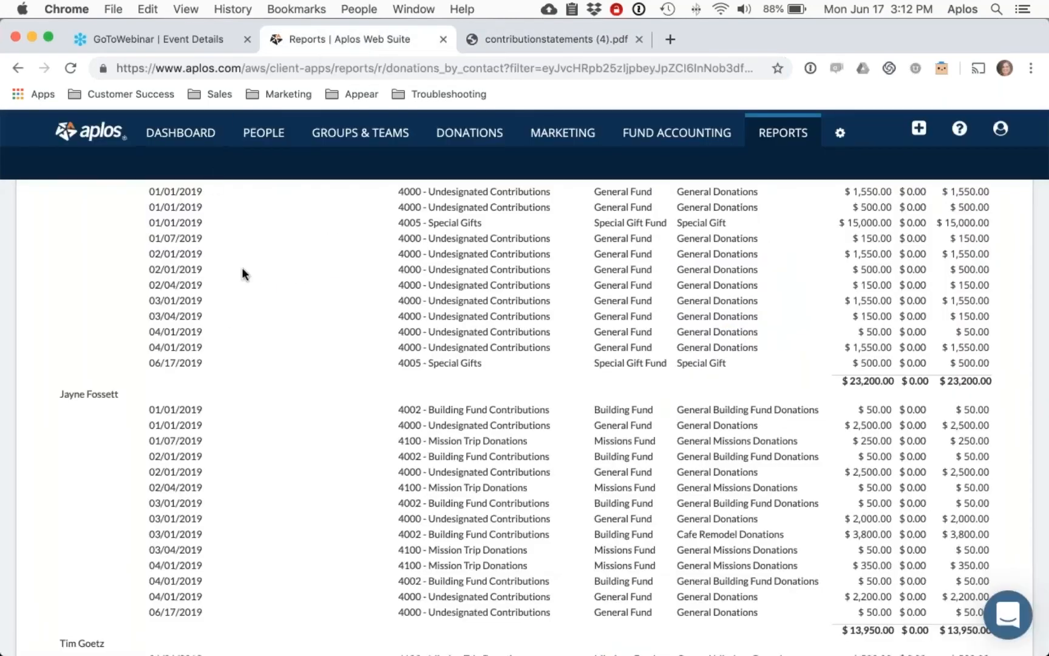
pyautogui.scroll(6, 243, 272)
pyautogui.click(185, 328)
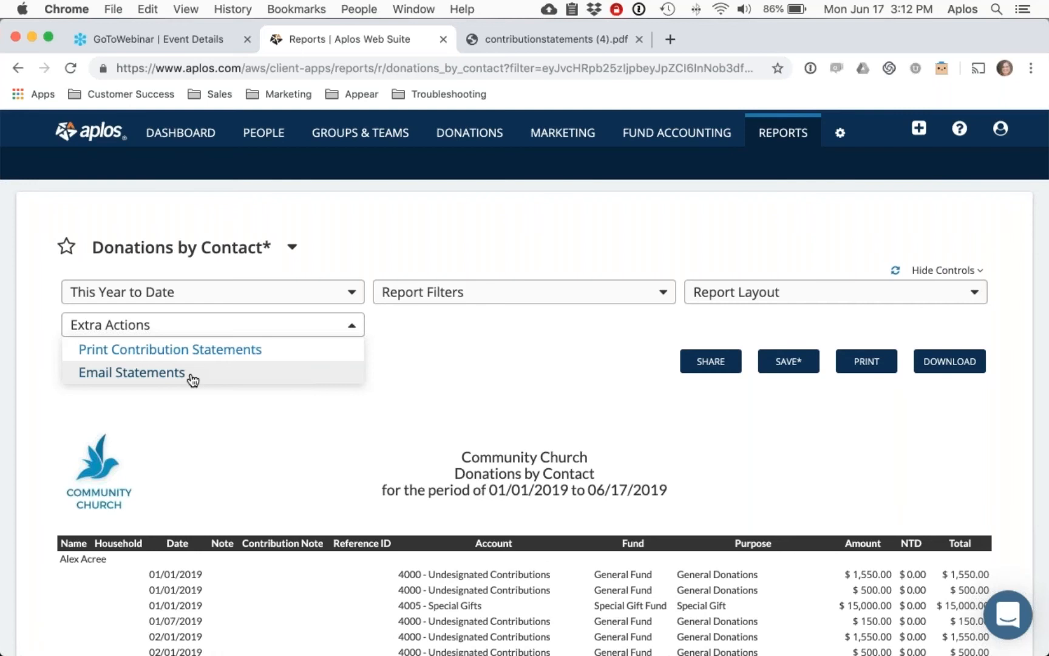
pyautogui.click(446, 220)
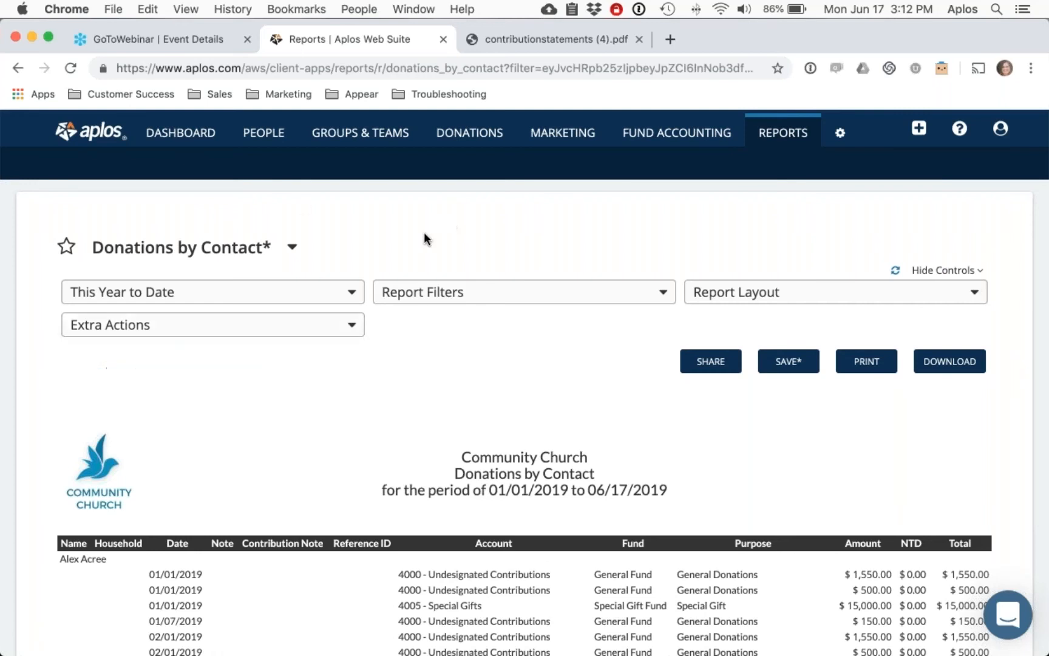
# Go back to the reports list and open the Income Statement report.
pyautogui.click(777, 140)
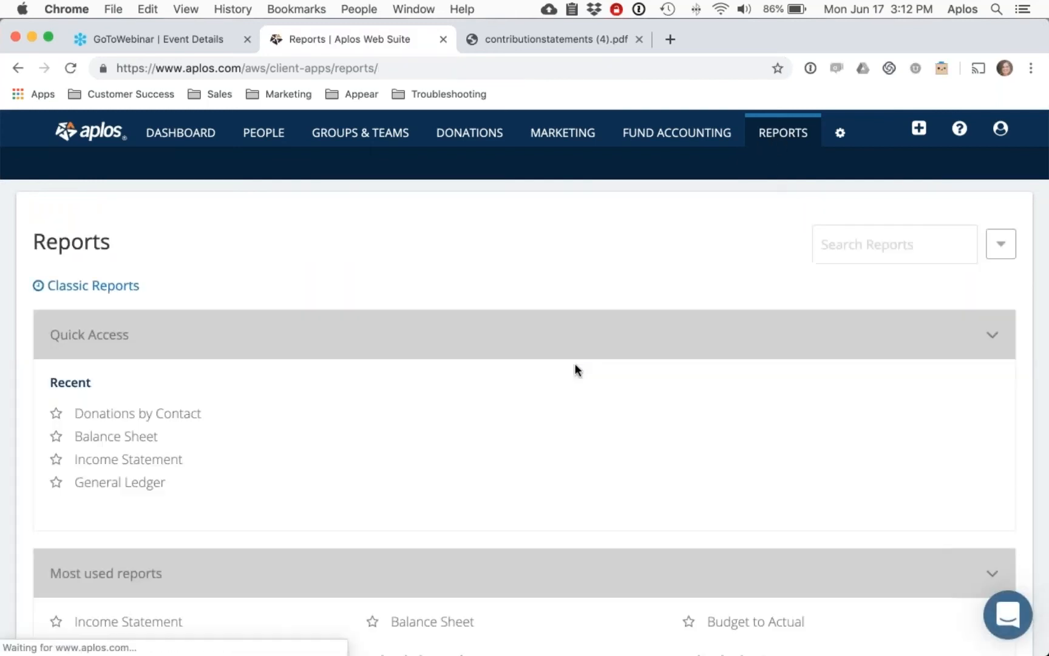
pyautogui.scroll(-2, 574, 369)
pyautogui.click(136, 408)
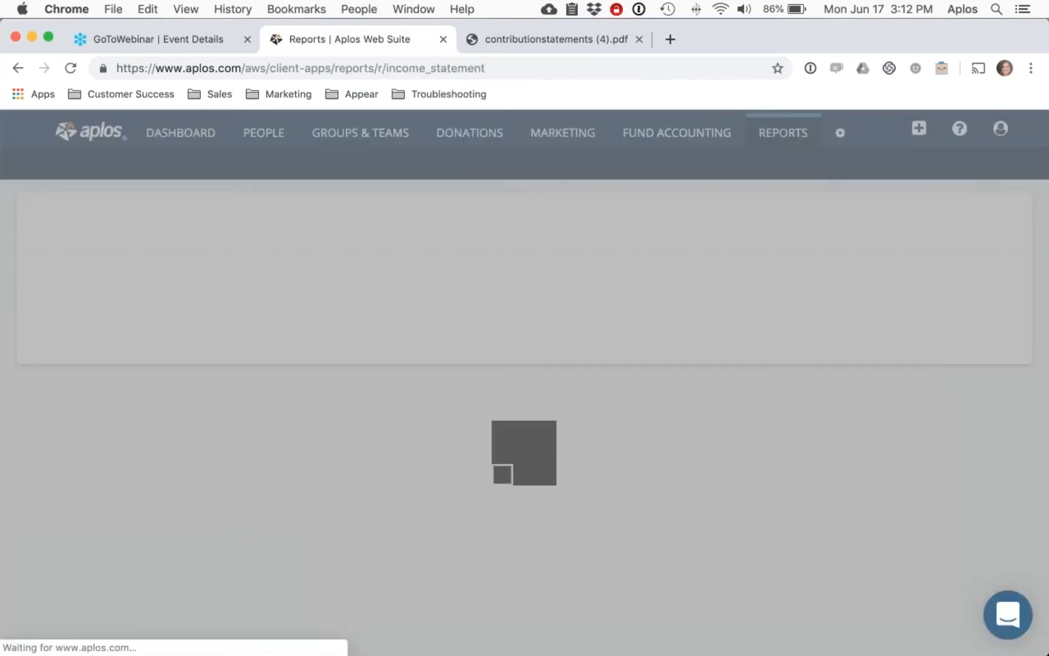
# Examine the month-to-date Income Statement for how the deposit's contributions appear by account under Regular Giving and Missions Income.
pyautogui.scroll(-2, 445, 390)
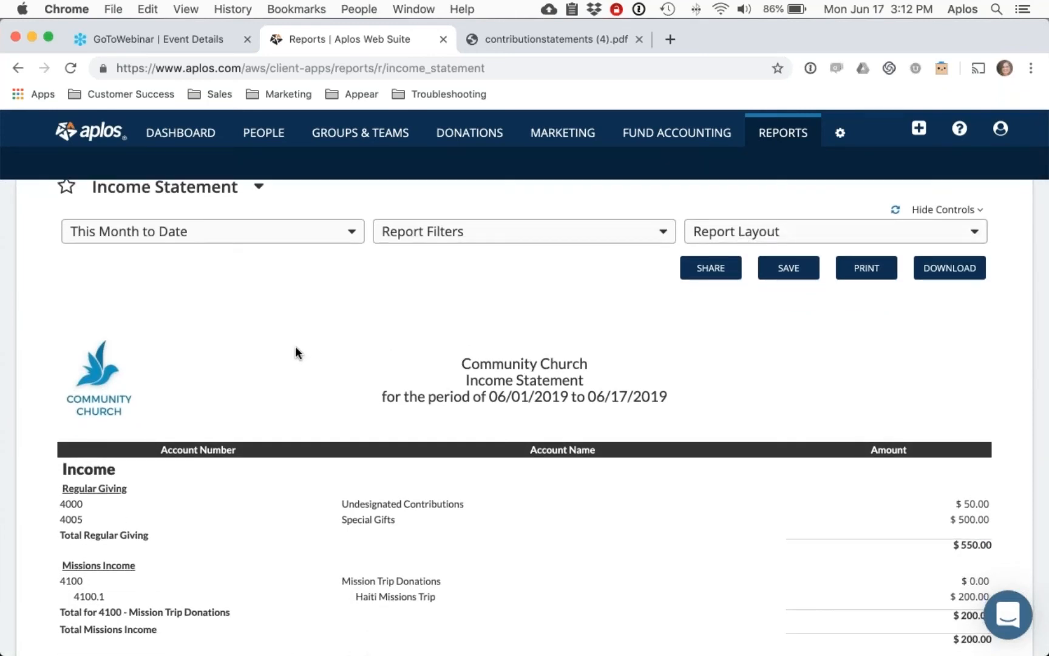
pyautogui.scroll(2, 296, 349)
pyautogui.scroll(-3, 325, 347)
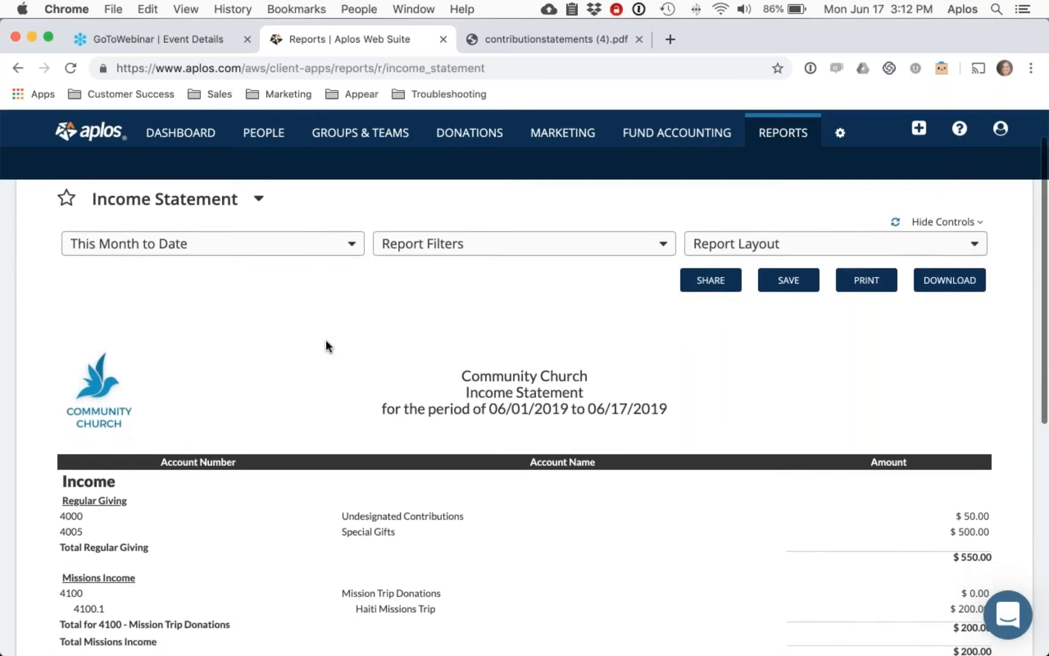
pyautogui.moveTo(61, 442); pyautogui.dragTo(133, 445)
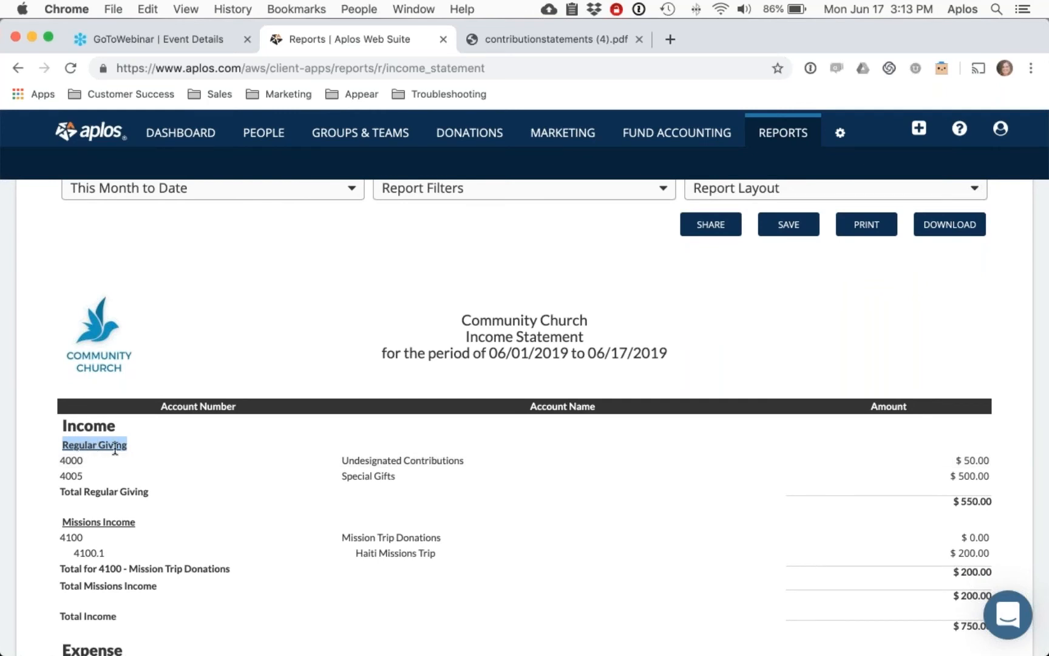
pyautogui.scroll(-2, 114, 449)
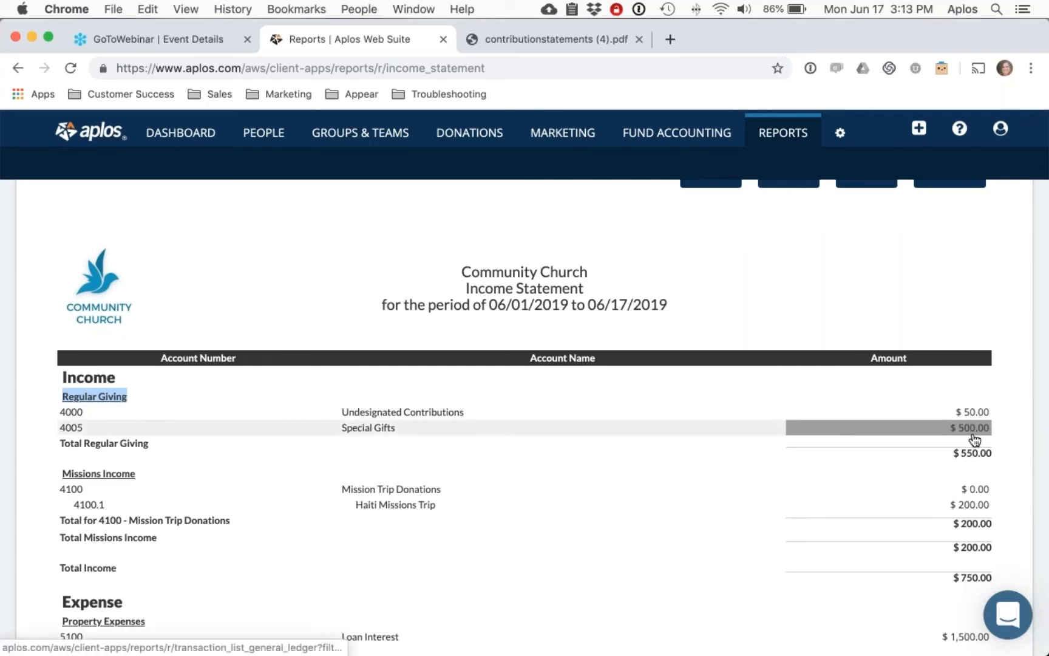
pyautogui.scroll(-1, 666, 433)
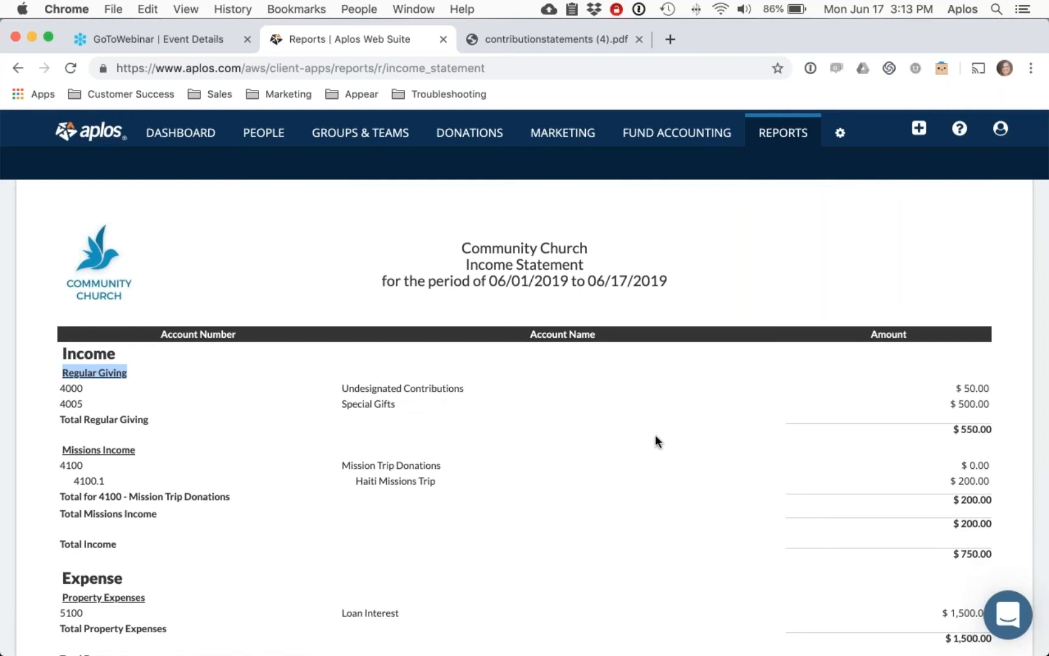
pyautogui.scroll(-2, 655, 435)
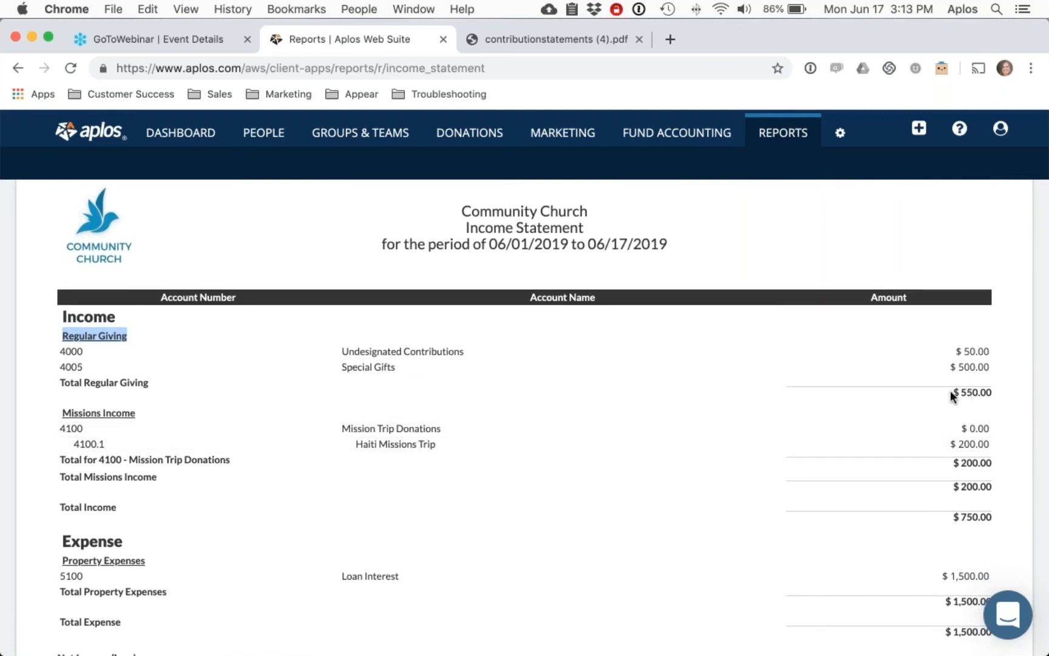
pyautogui.scroll(-3, 590, 409)
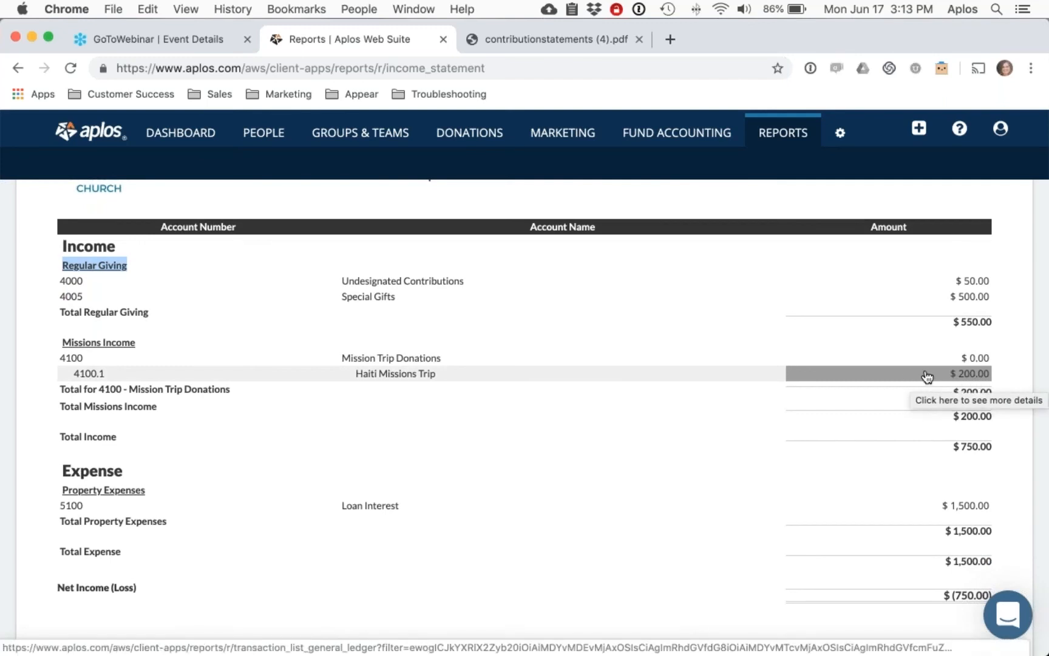
pyautogui.scroll(5, 911, 328)
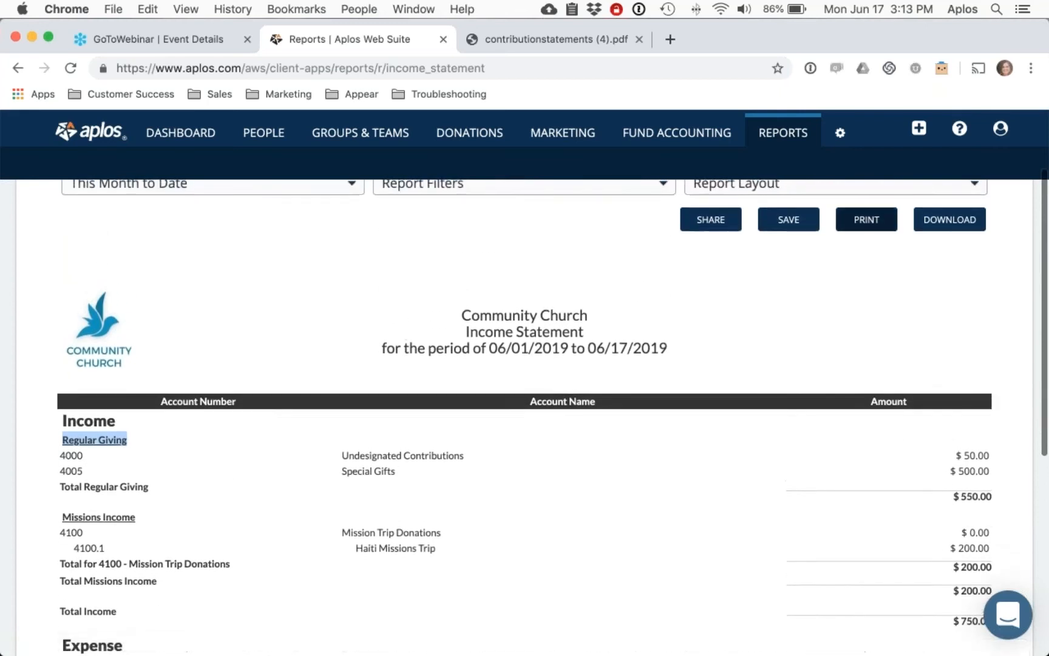
# Turn off the Sub Accounts display in the Income Statement layout and review the condensed Mission Trip Donations income.
pyautogui.click(750, 288)
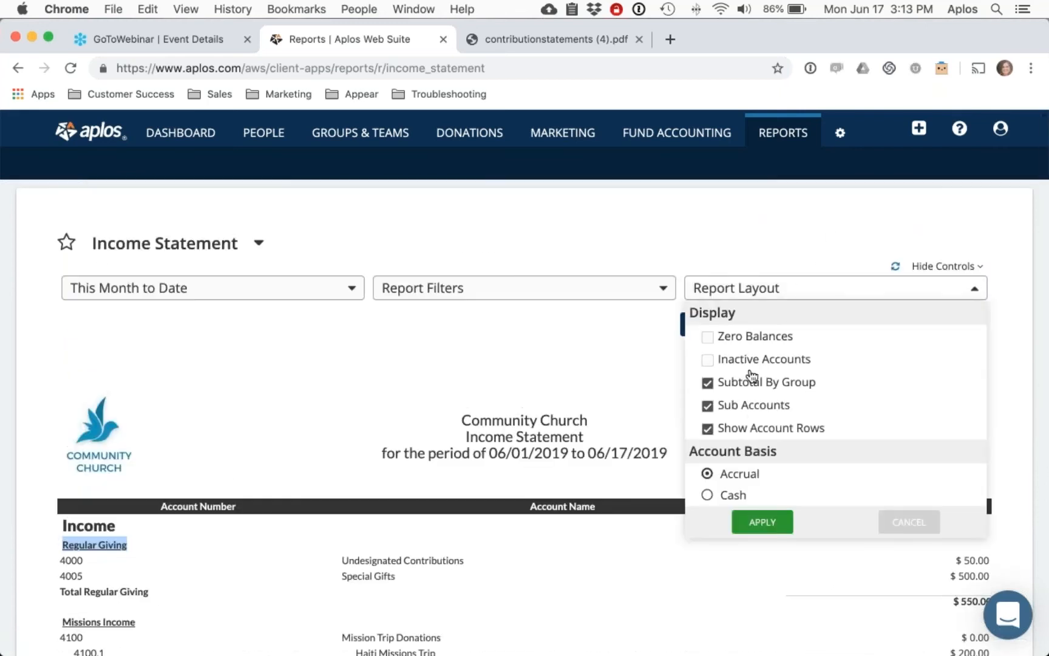
pyautogui.click(748, 406)
pyautogui.click(763, 523)
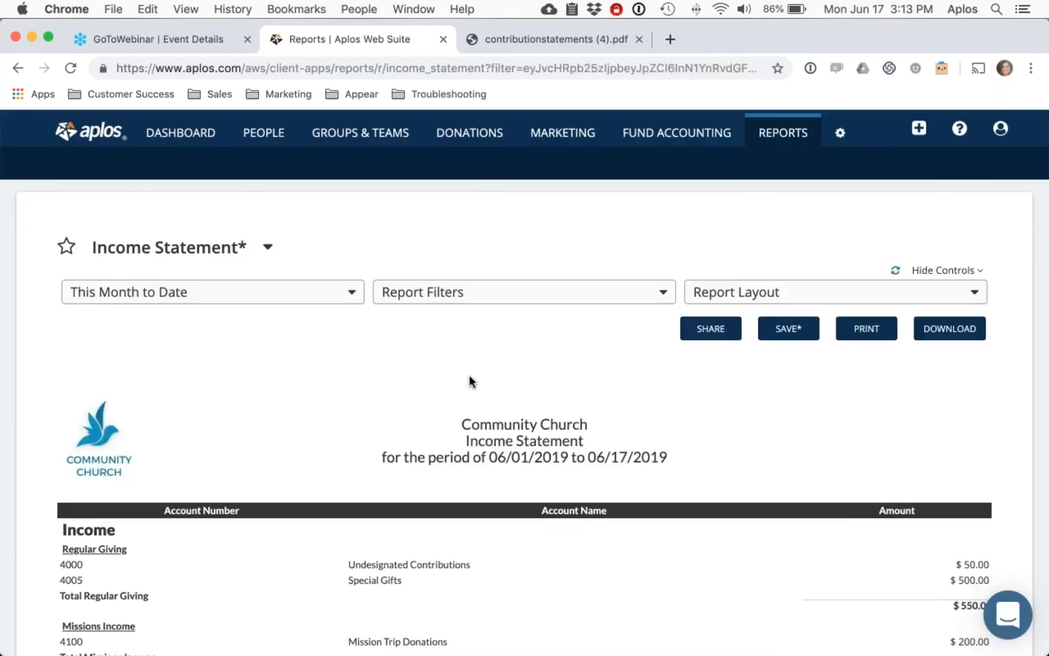
pyautogui.scroll(-3, 469, 375)
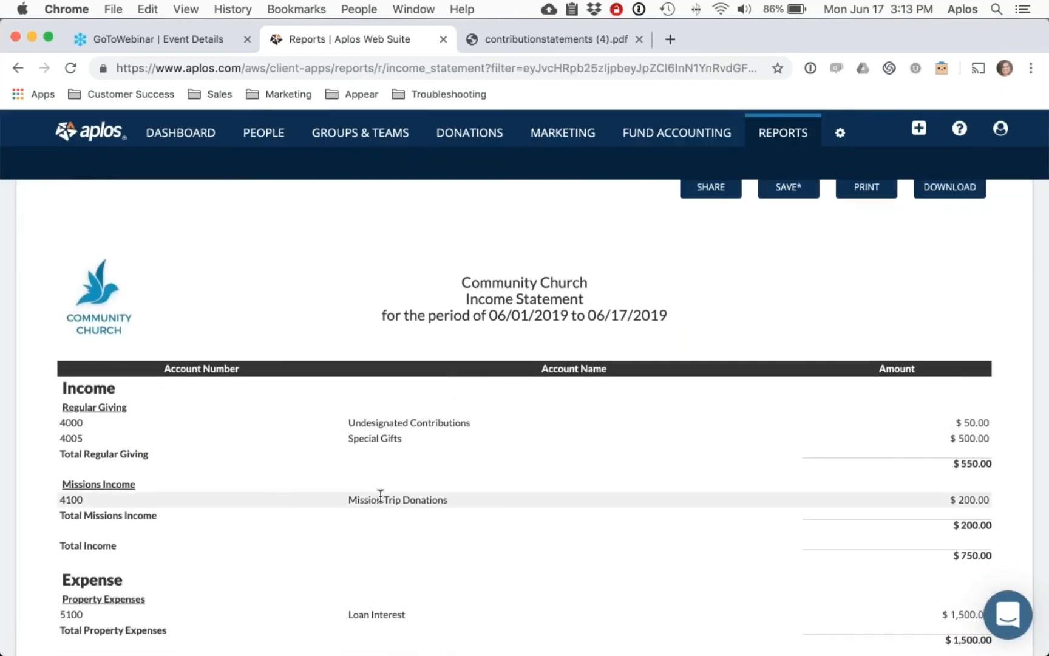
pyautogui.scroll(3, 380, 495)
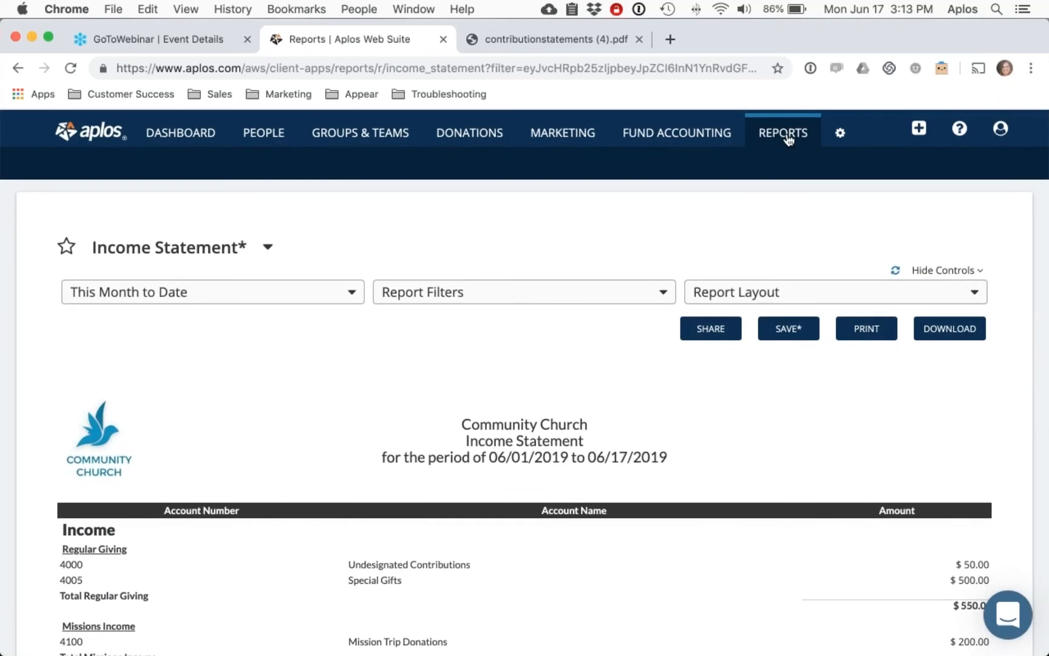
# Open the Balance Sheet report and examine its cash accounts, liabilities, fund balances and the total of liabilities plus equity.
pyautogui.click(785, 134)
pyautogui.click(111, 469)
pyautogui.scroll(-3, 373, 430)
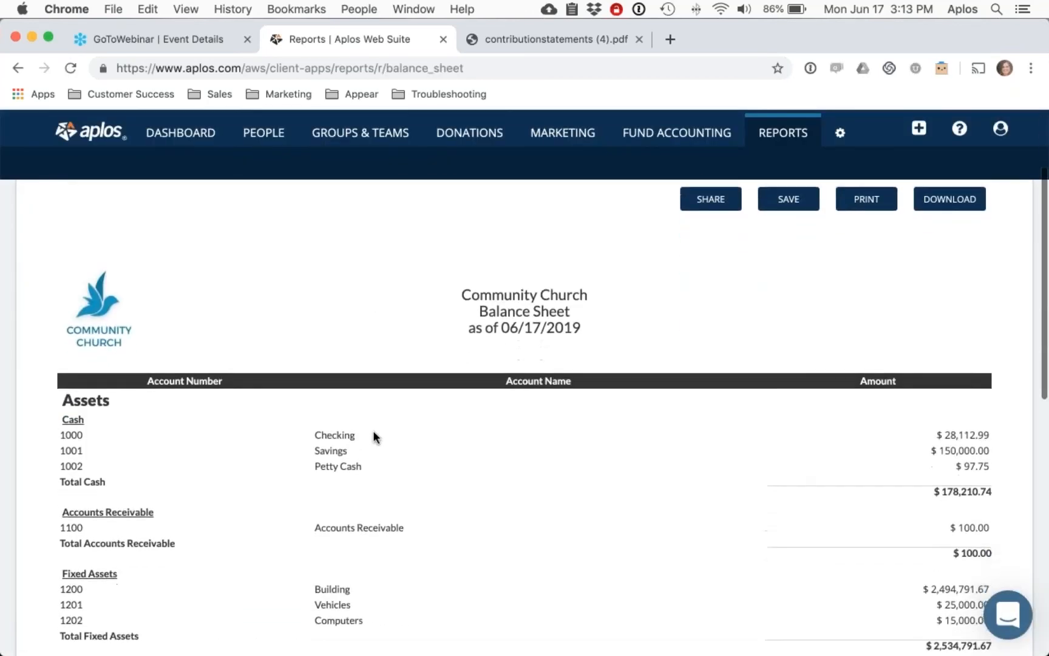
pyautogui.scroll(-4, 415, 417)
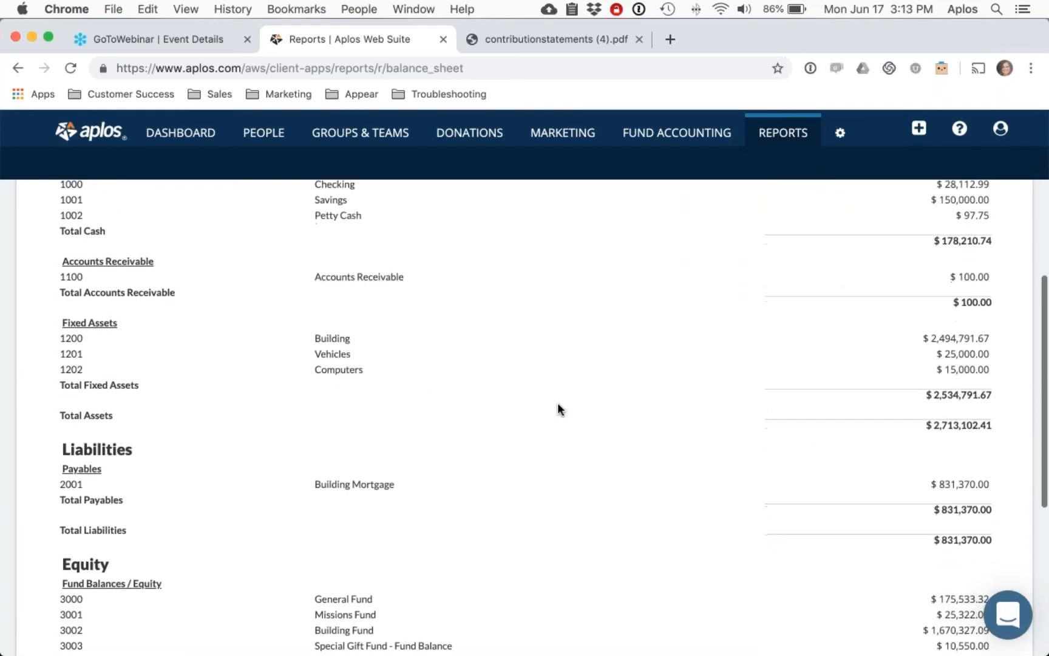
pyautogui.scroll(2, 558, 402)
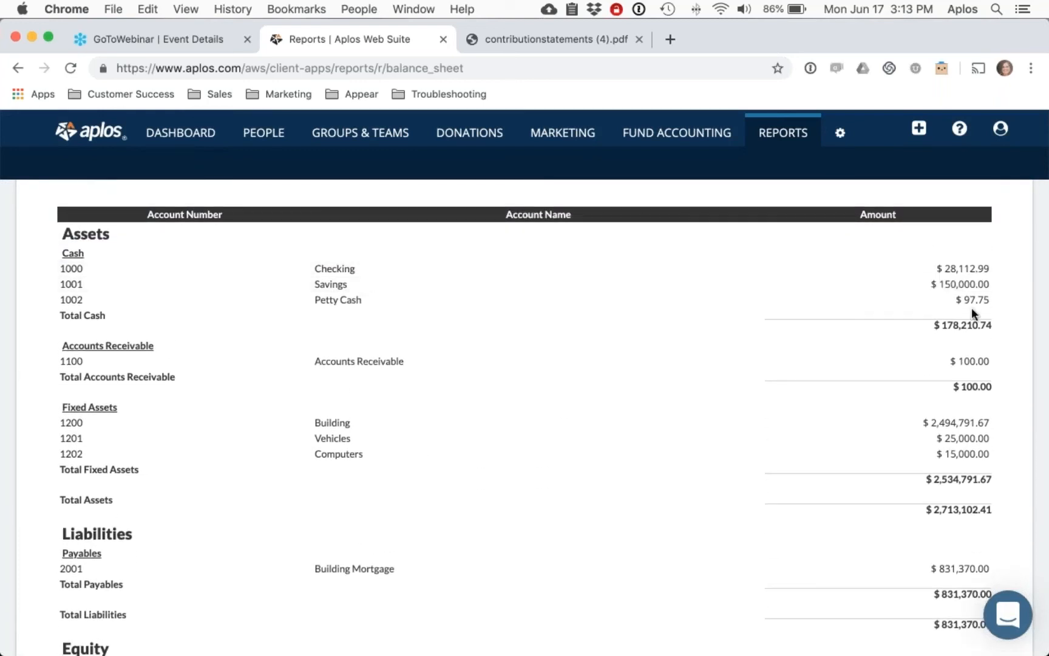
pyautogui.scroll(-5, 969, 311)
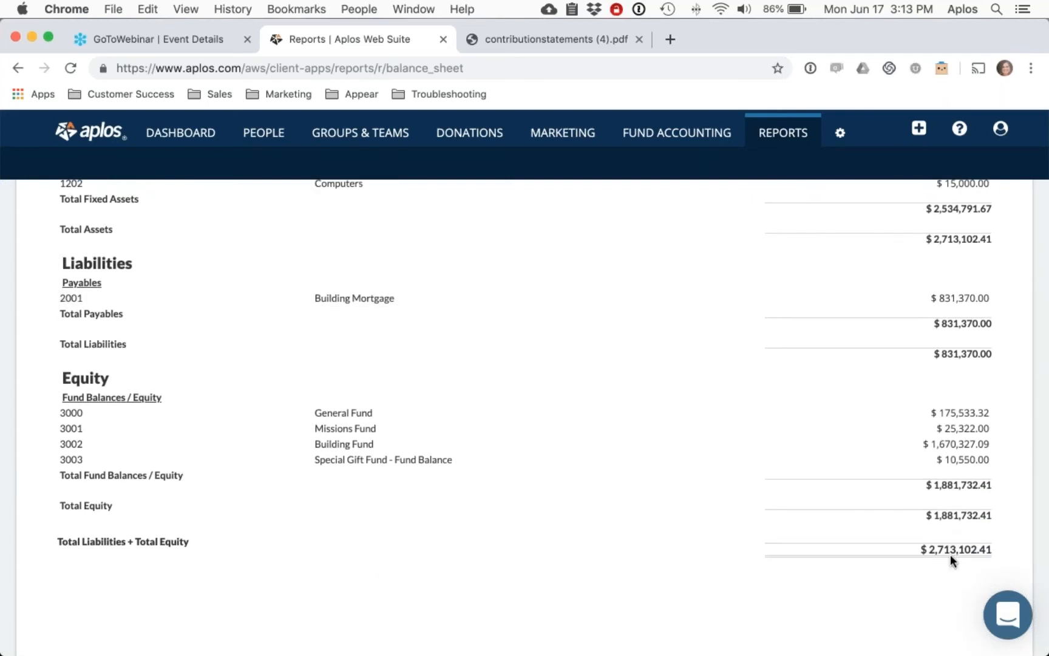
pyautogui.scroll(10, 921, 540)
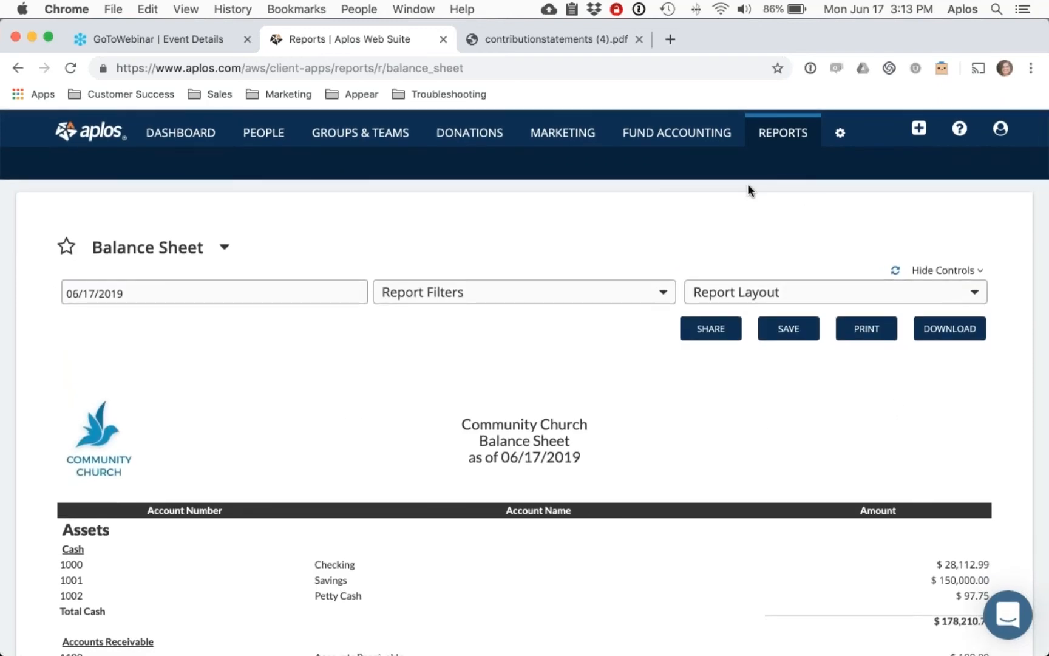
# Go back to the reports list and open the Balance Sheet by Fund report.
pyautogui.click(782, 135)
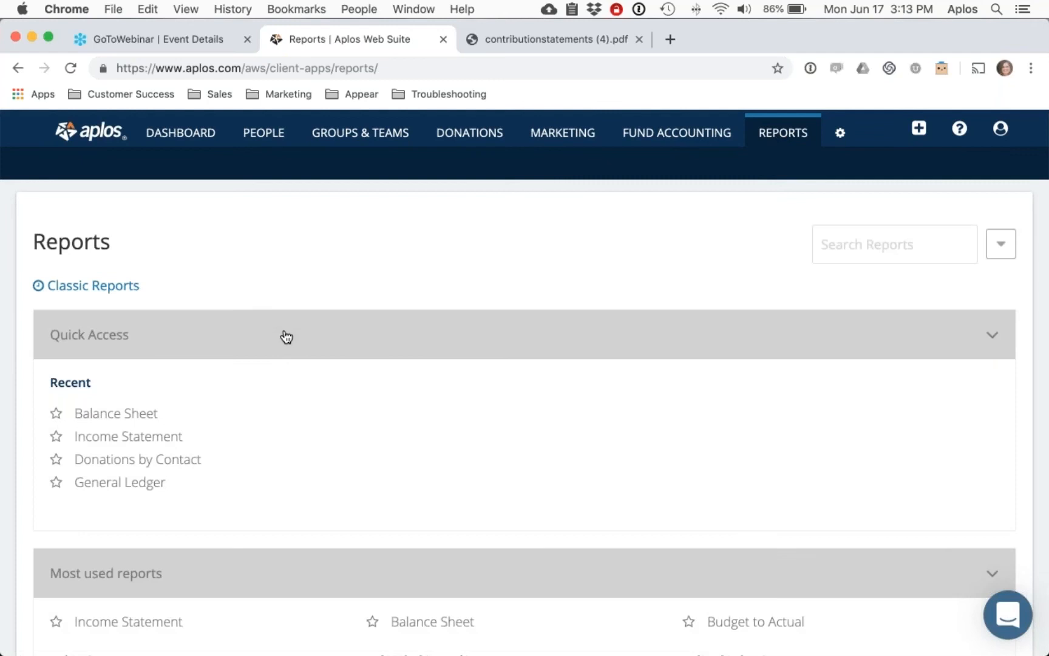
pyautogui.scroll(-5, 283, 335)
pyautogui.scroll(-1, 290, 343)
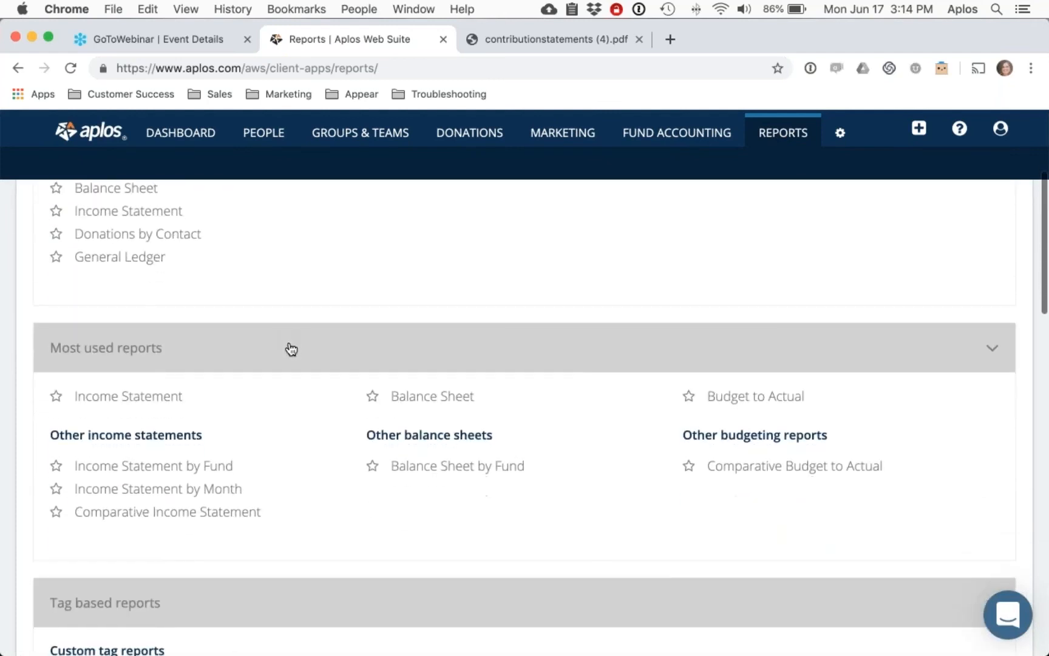
pyautogui.click(435, 471)
pyautogui.scroll(-2, 423, 449)
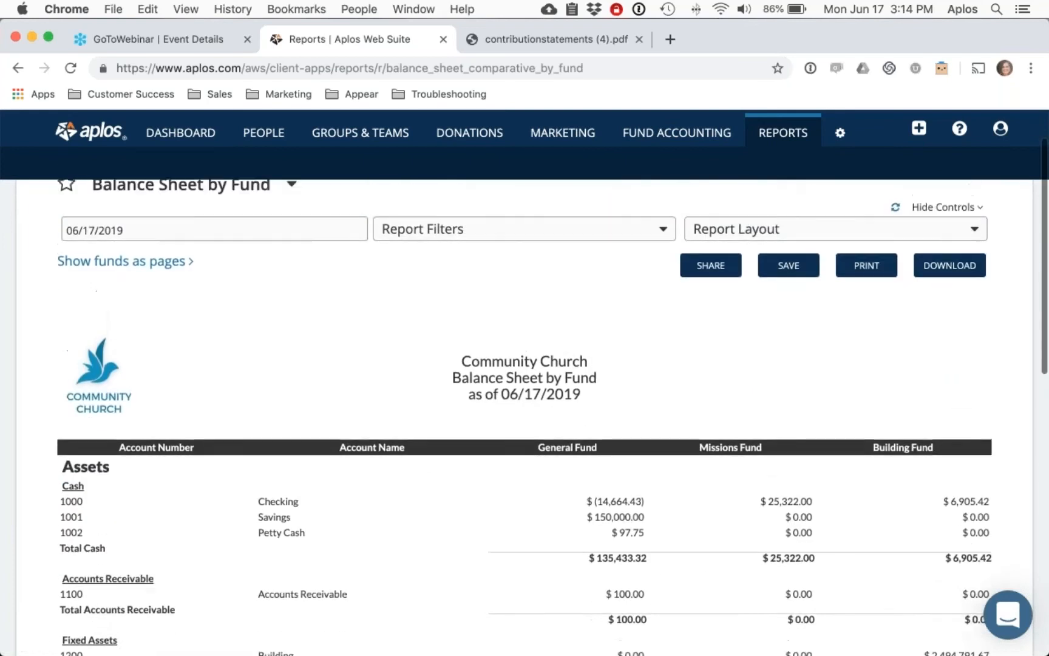
# Add the Total column to the Balance Sheet by Fund report layout and apply it.
pyautogui.scroll(1, 525, 418)
pyautogui.click(740, 276)
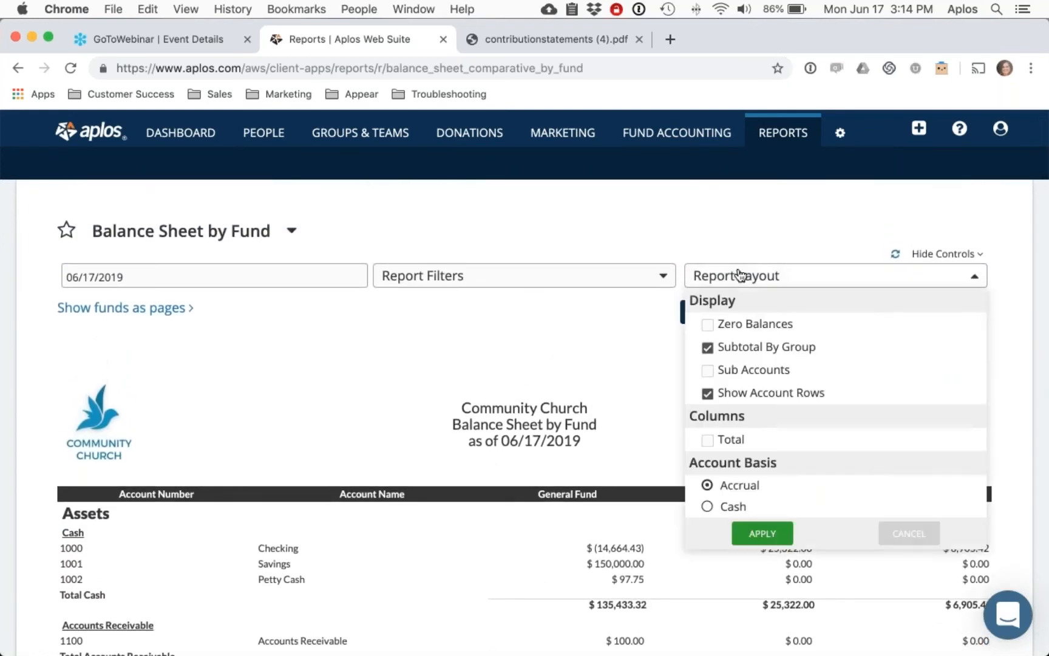
pyautogui.click(732, 439)
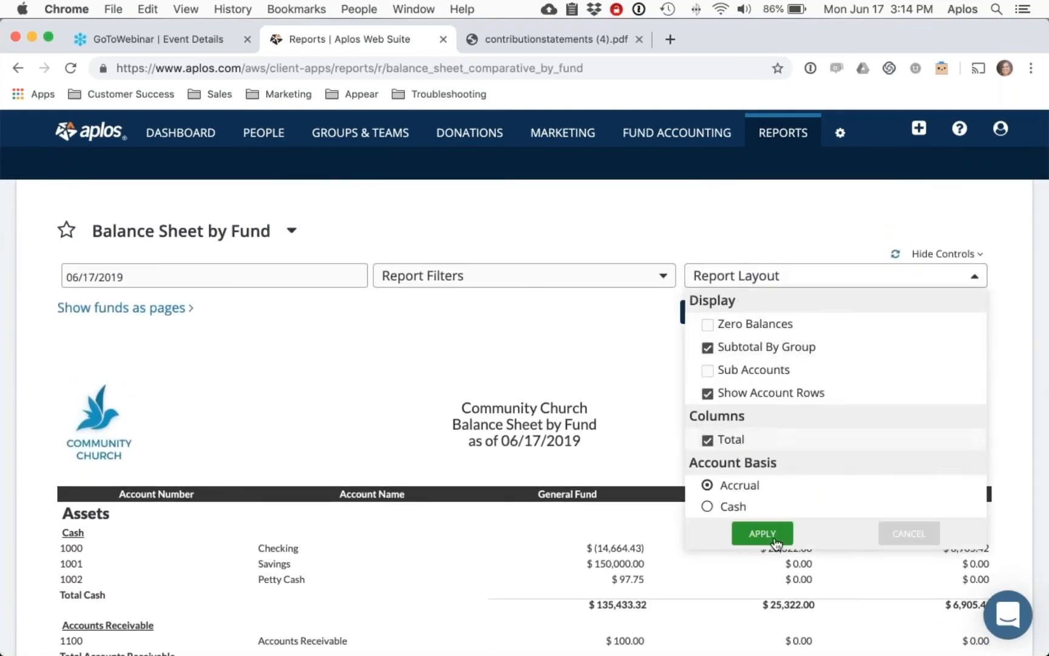
pyautogui.click(760, 534)
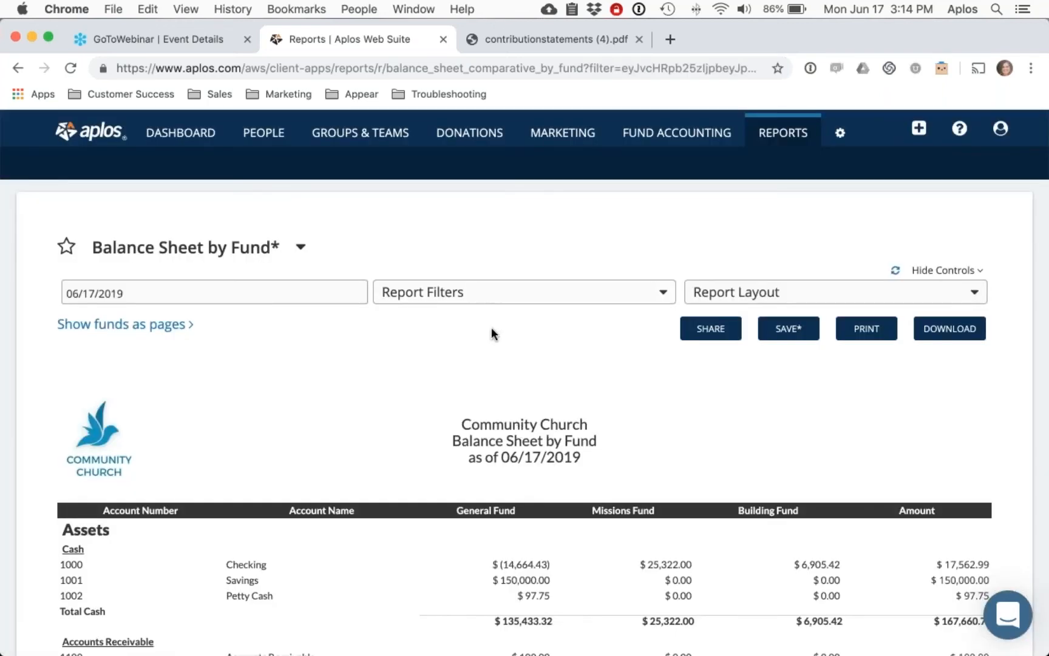
# Examine how the Checking balance and the other assets are split across the General, Missions and Building funds and their totals.
pyautogui.scroll(-4, 491, 331)
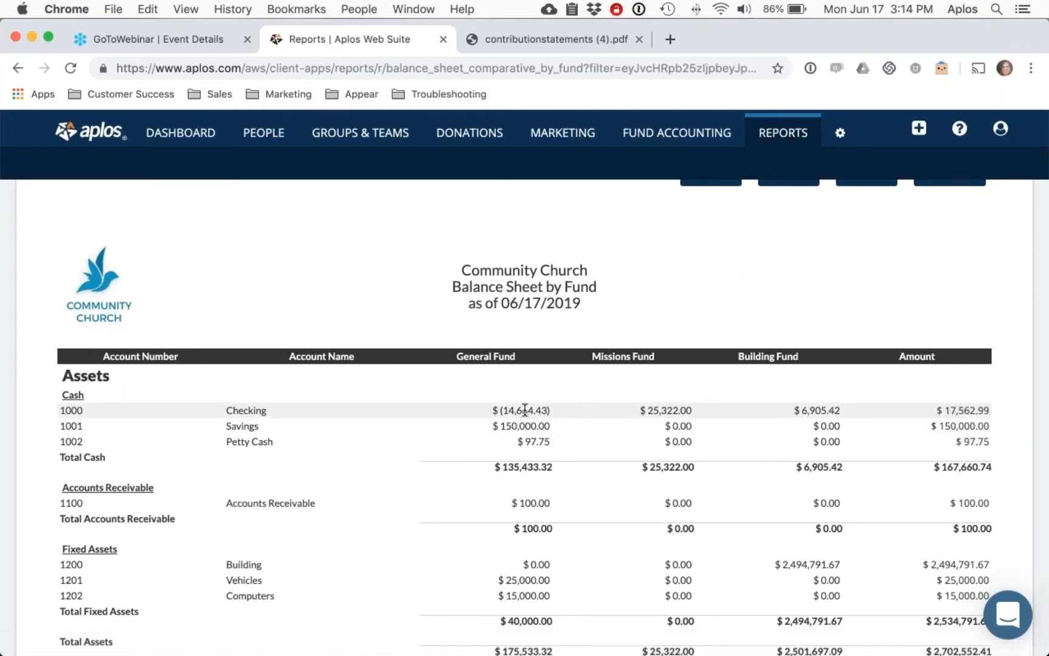
pyautogui.scroll(2, 813, 414)
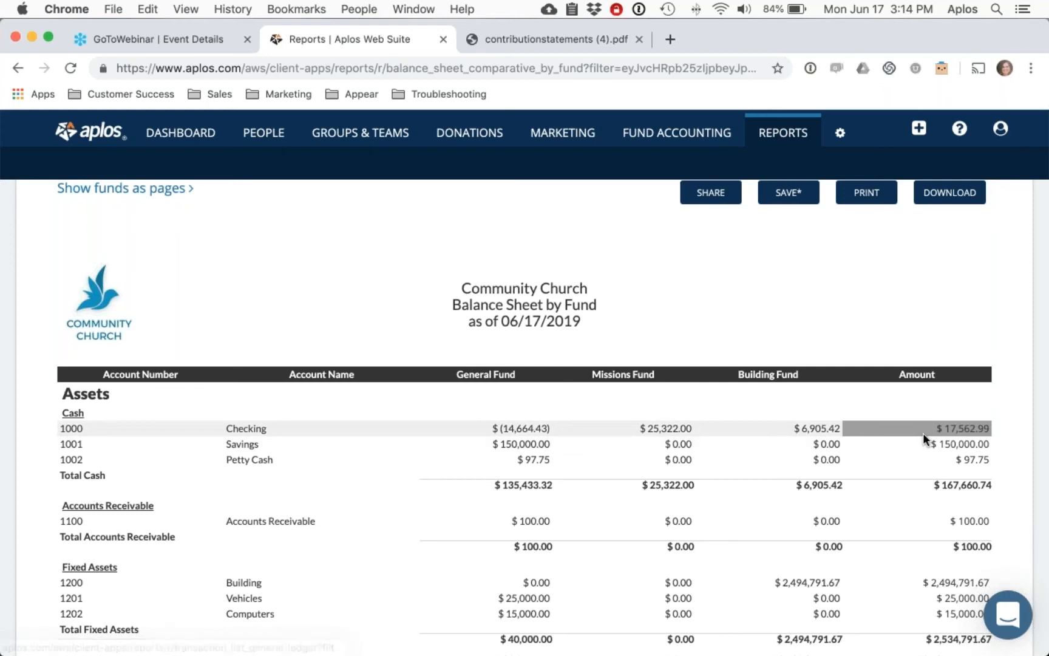
pyautogui.scroll(-2, 940, 435)
pyautogui.scroll(-1, 940, 435)
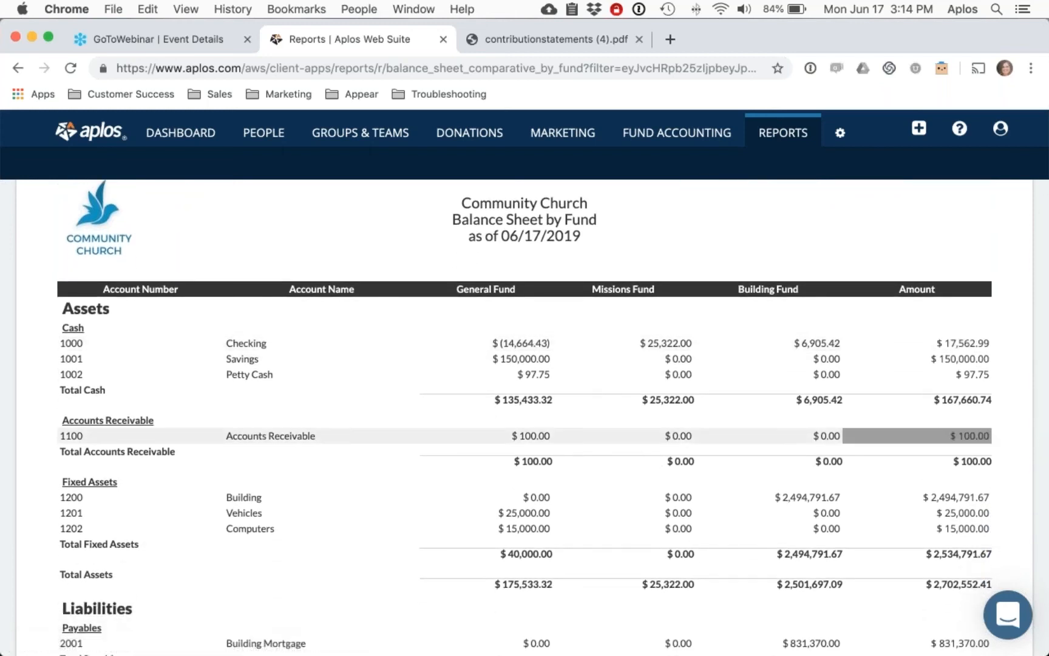
pyautogui.scroll(-1, 941, 435)
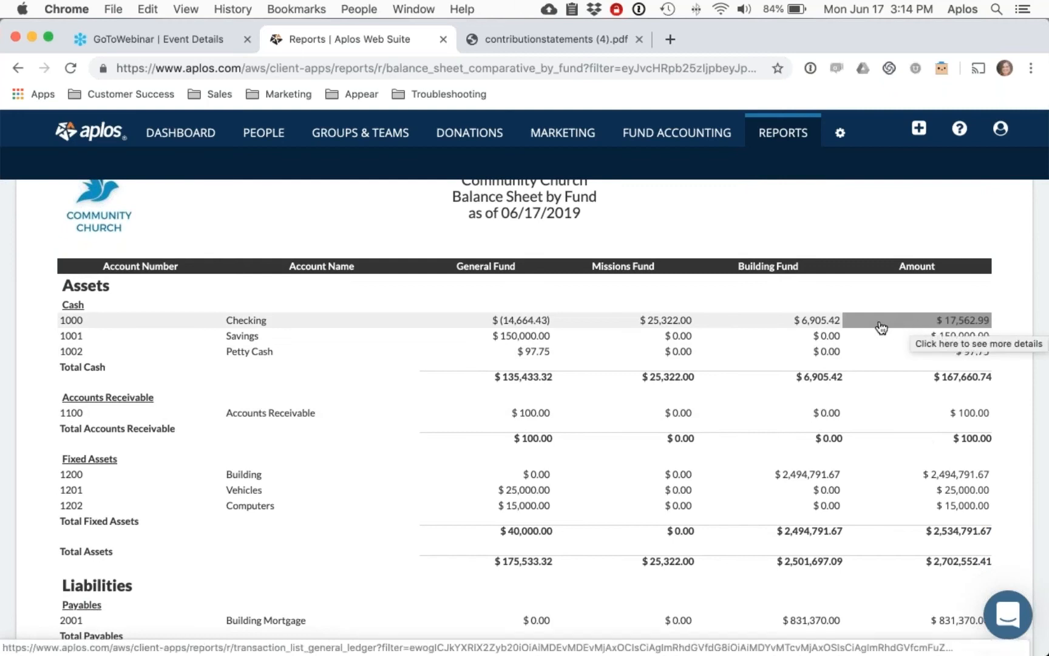
pyautogui.scroll(1, 877, 325)
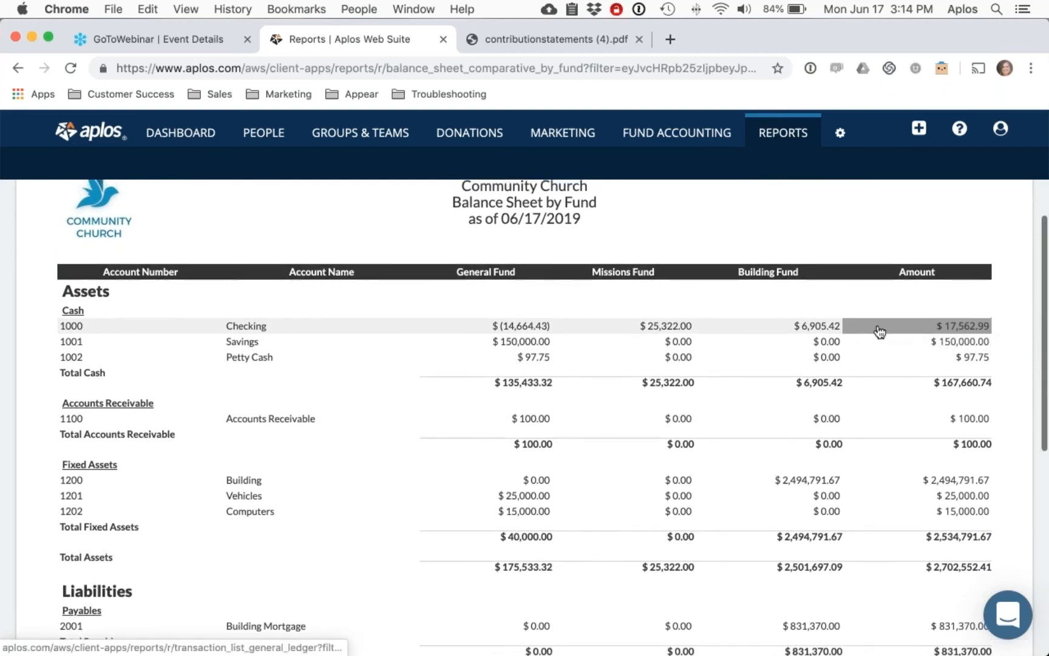
pyautogui.scroll(8, 877, 328)
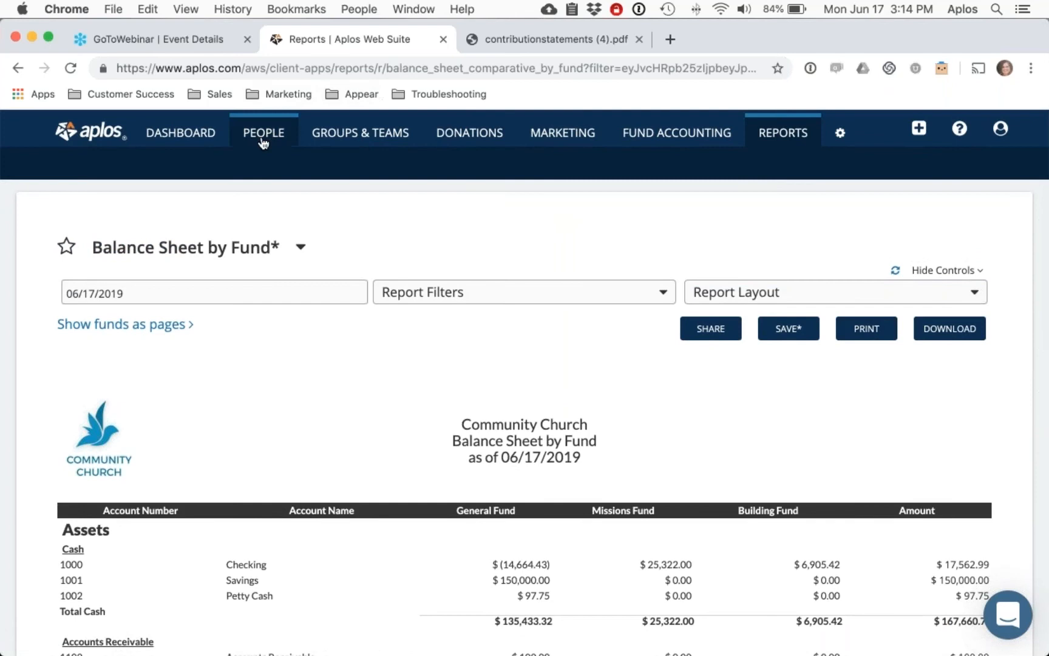
# Open the record of the individual contact with an email address from the Contact List and look over its additional sections without choosing one.
pyautogui.moveTo(252, 142)
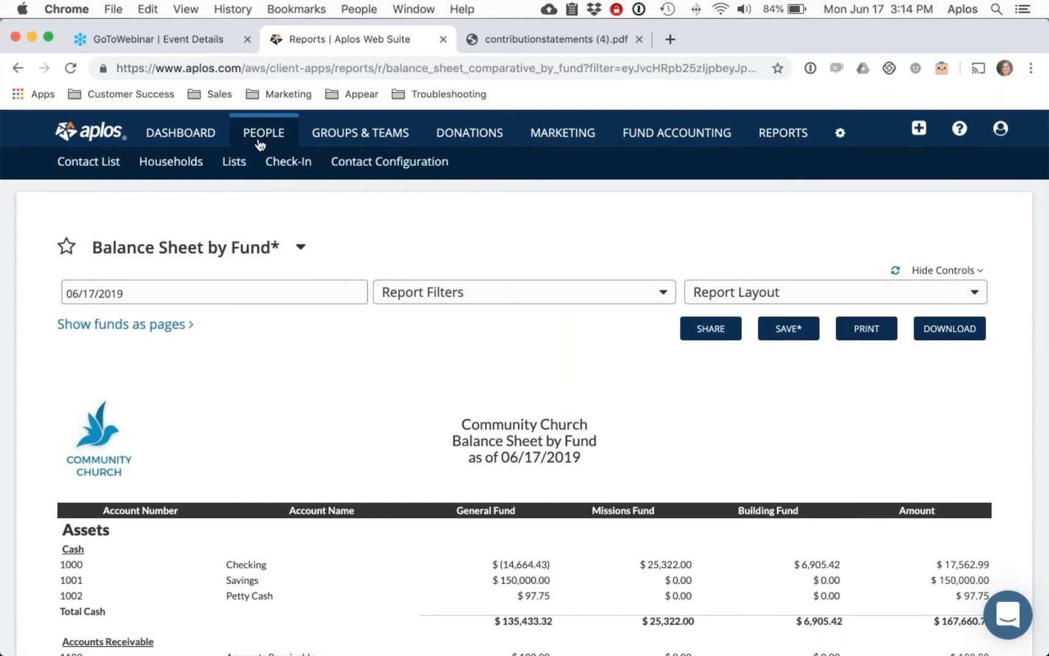
pyautogui.click(89, 162)
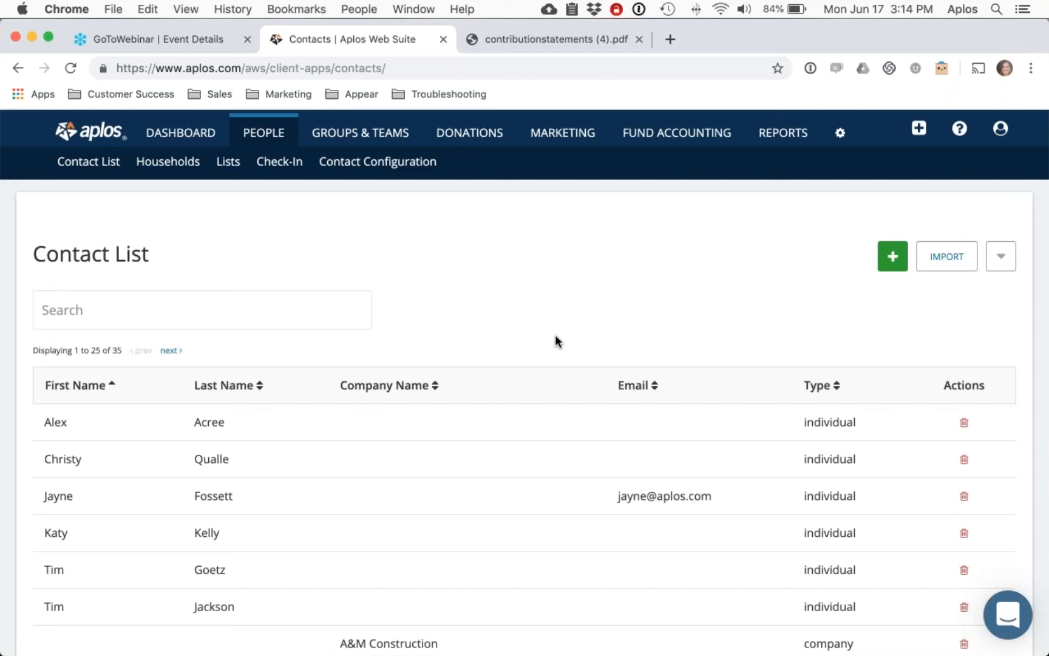
pyautogui.scroll(-2, 568, 333)
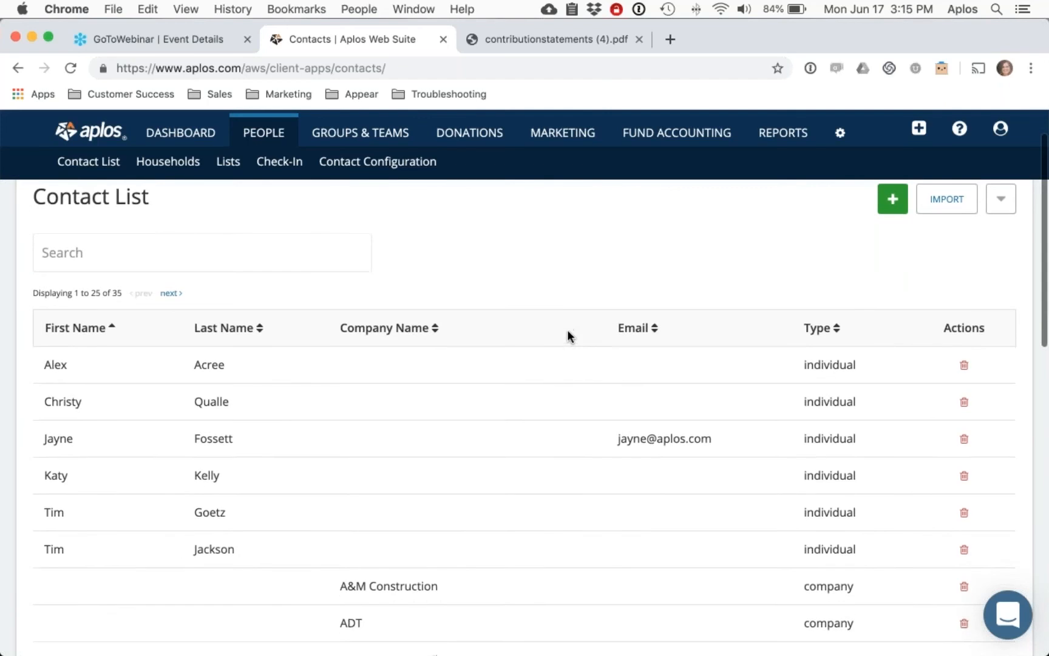
pyautogui.click(221, 447)
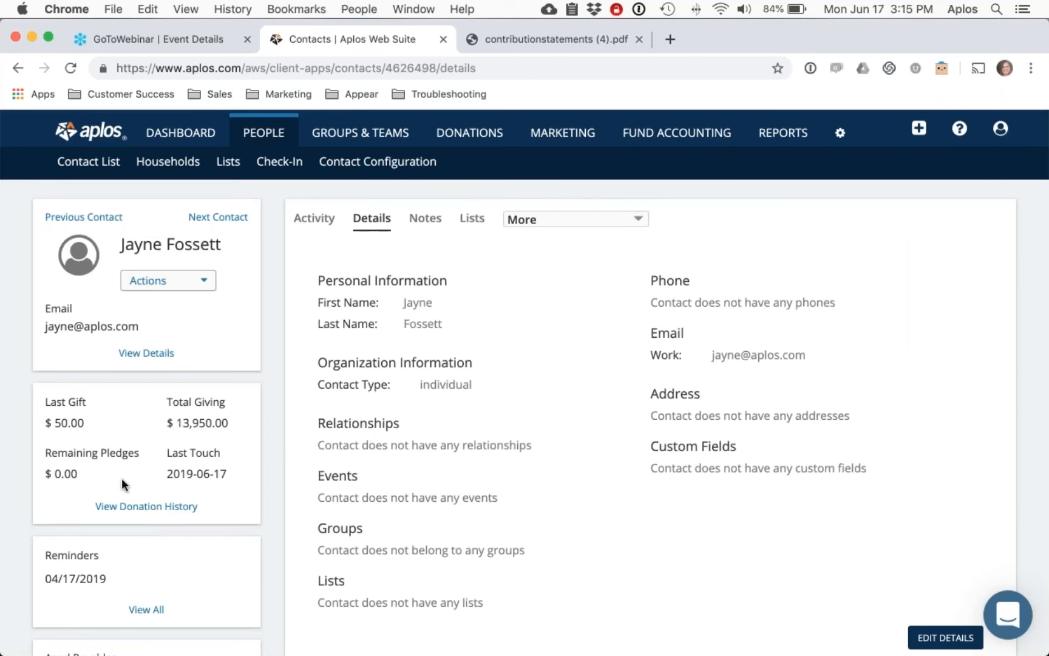
pyautogui.click(603, 219)
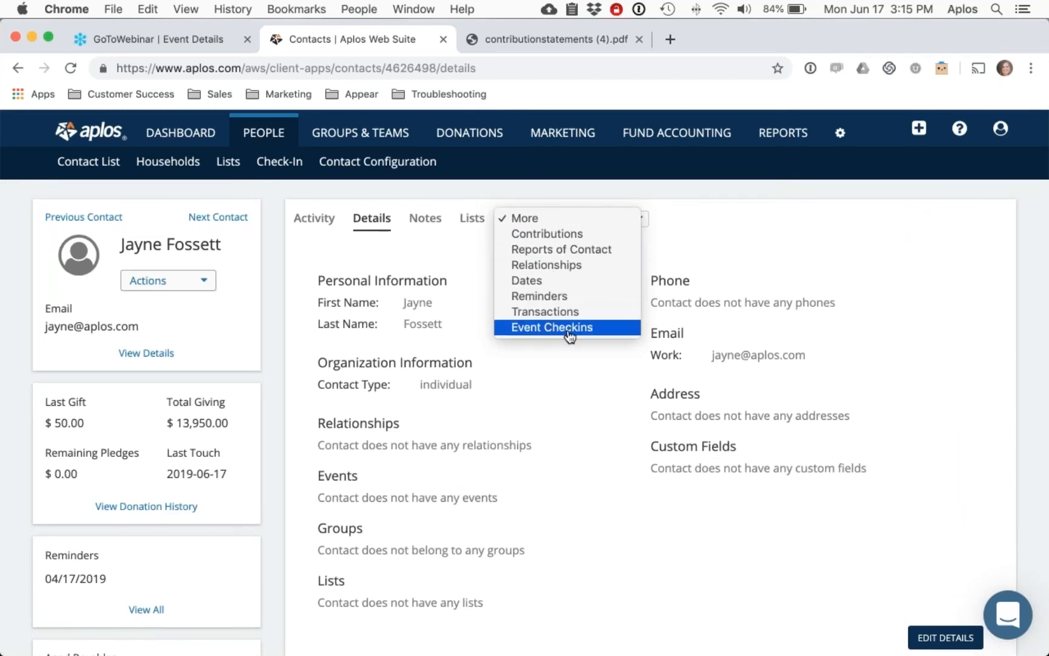
pyautogui.click(775, 232)
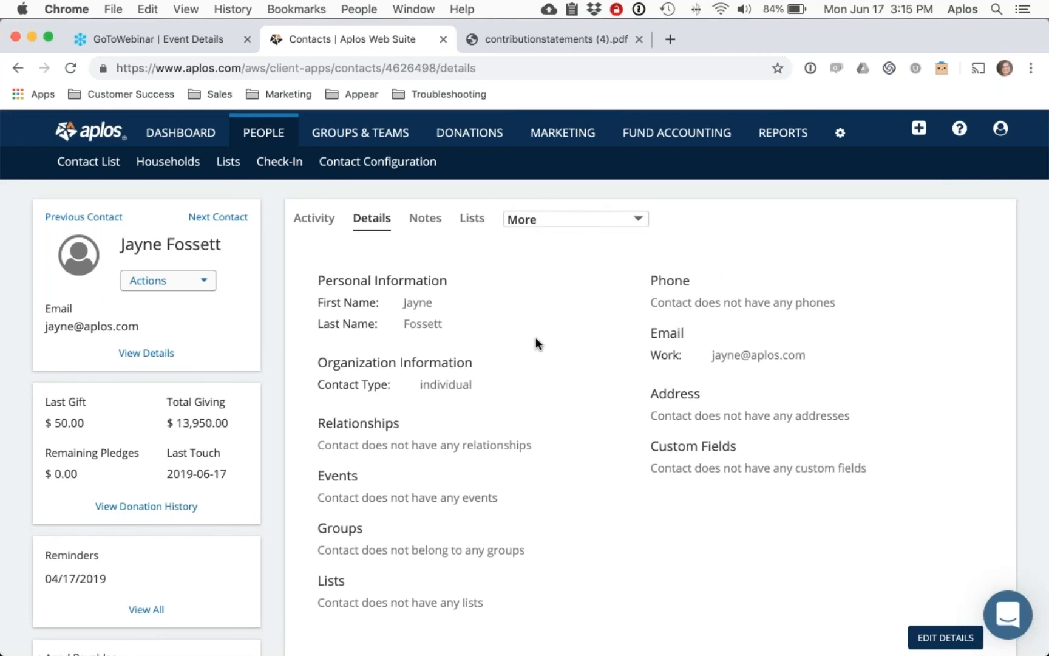
# View the Households List, then return to the Contact List and look over its entries.
pyautogui.click(160, 169)
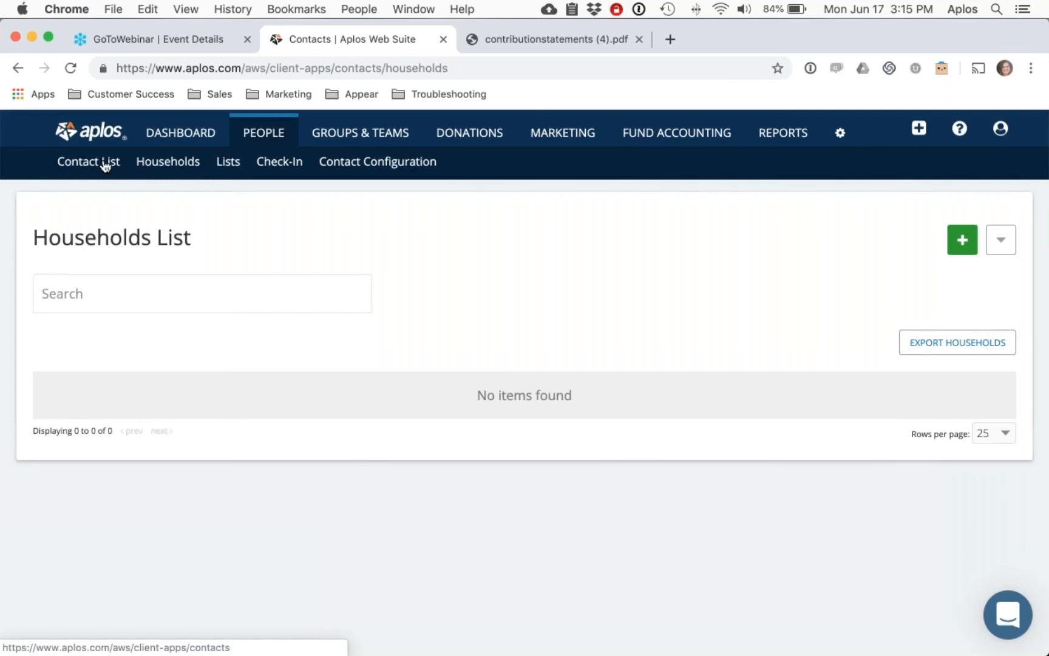
pyautogui.click(105, 163)
pyautogui.scroll(-2, 290, 333)
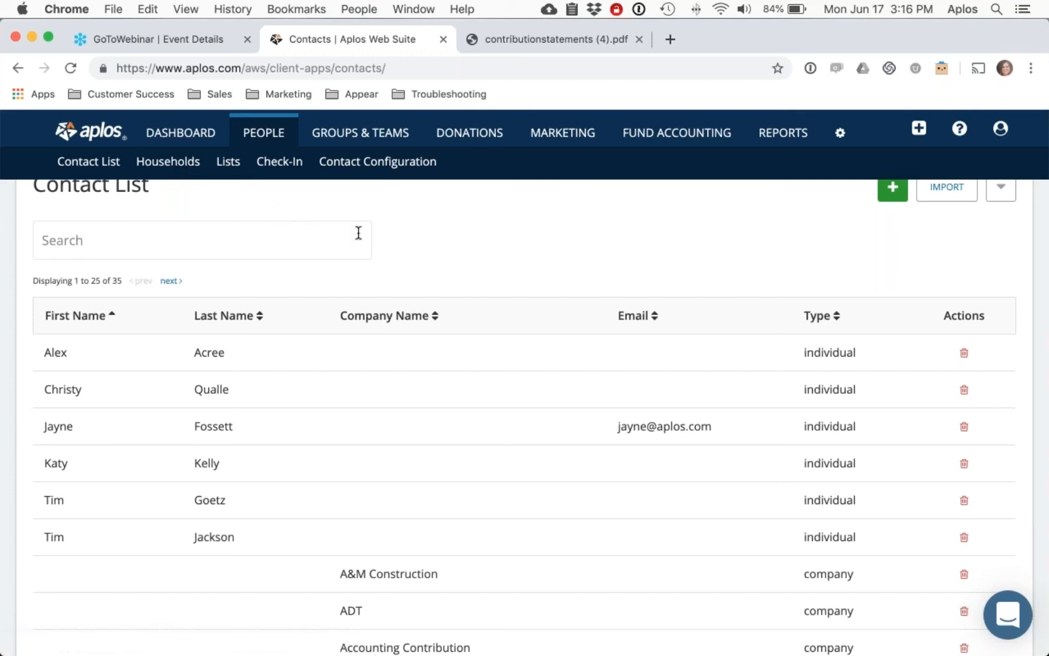
pyautogui.scroll(3, 525, 257)
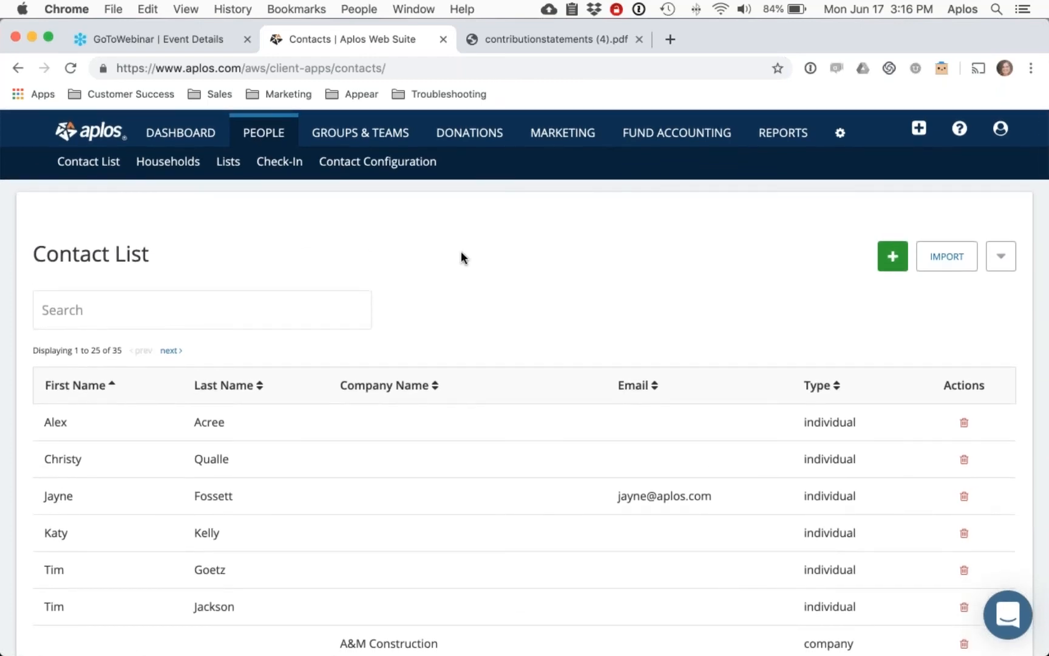
# Visit the dashboard, go to the online donation forms and open the form named Donation Form in the template builder.
pyautogui.click(190, 135)
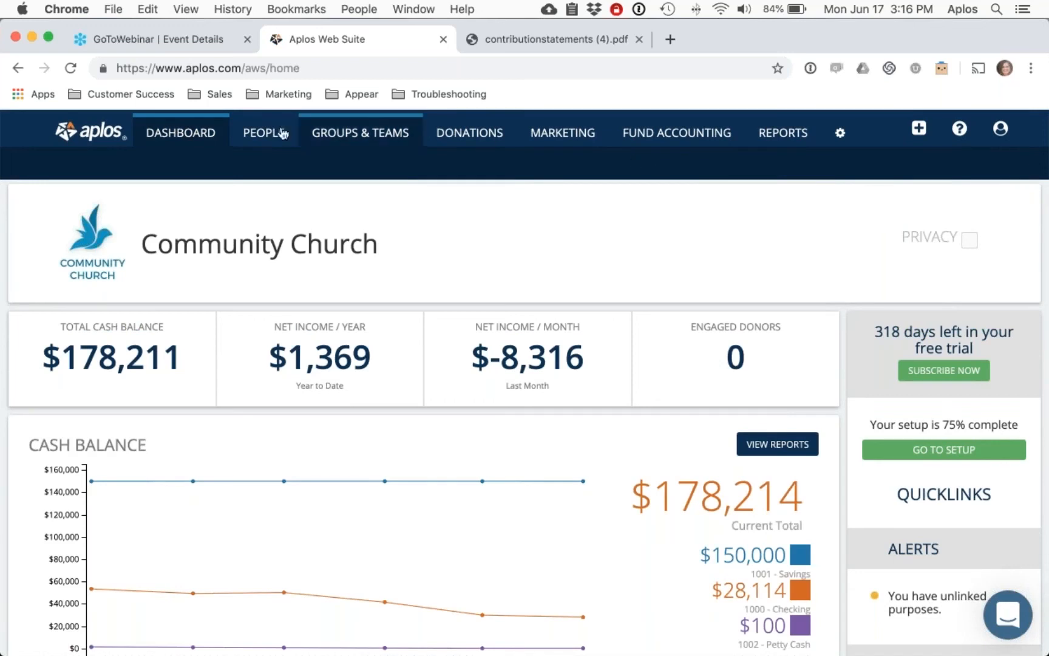
pyautogui.moveTo(487, 138)
pyautogui.moveTo(500, 164)
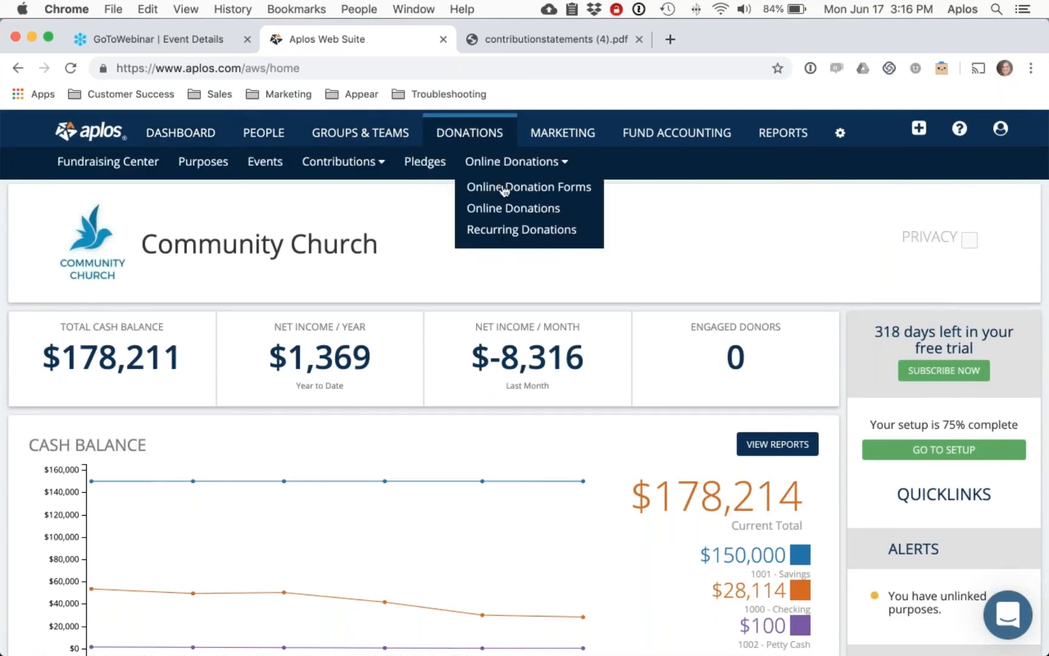
pyautogui.click(503, 190)
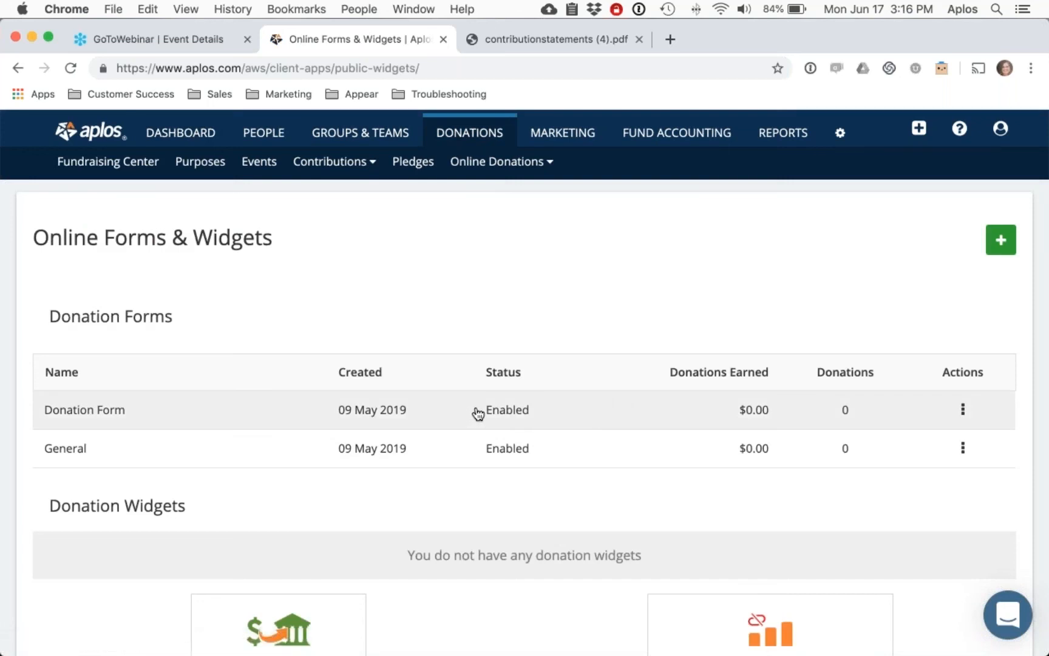
pyautogui.click(526, 417)
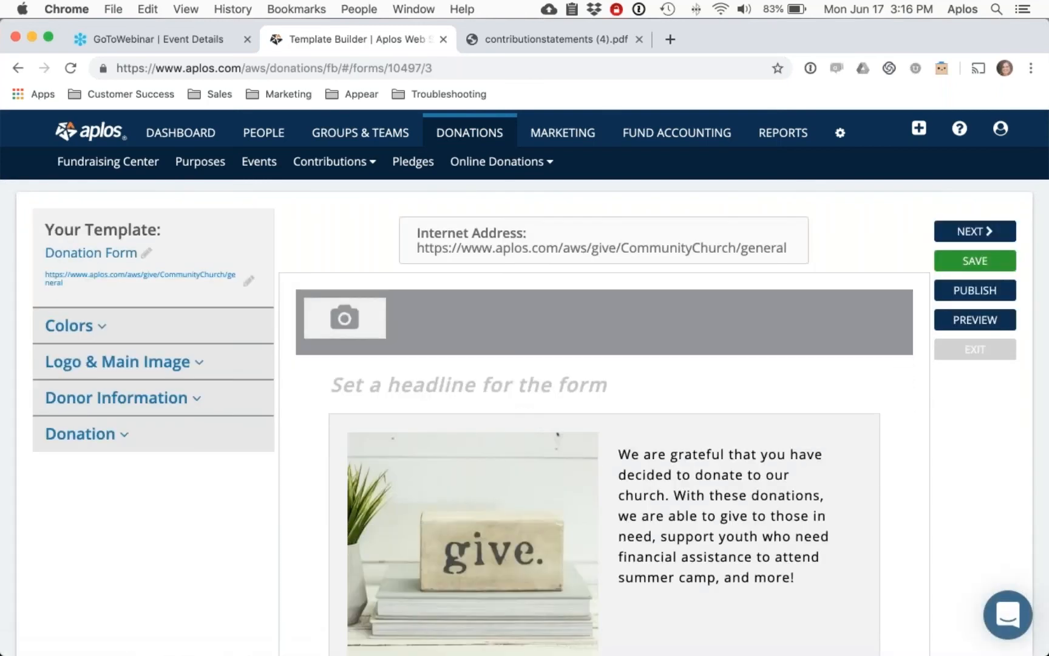
pyautogui.scroll(-1, 935, 528)
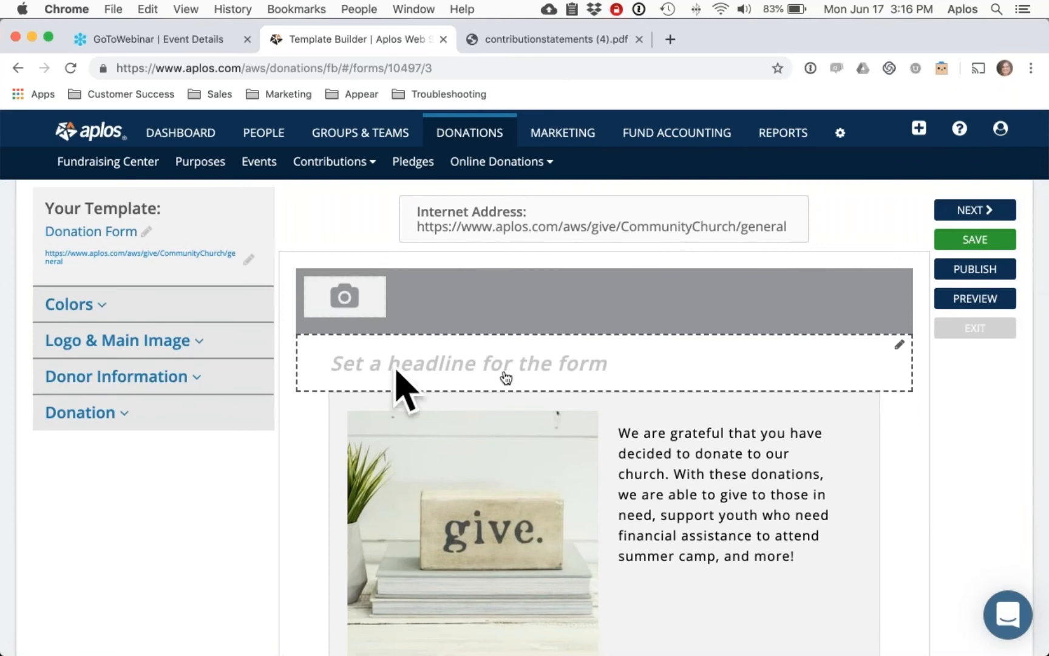
# Preview the donation form and review its welcome message, donor information, address fields and one-time or recurring donation options.
pyautogui.click(976, 299)
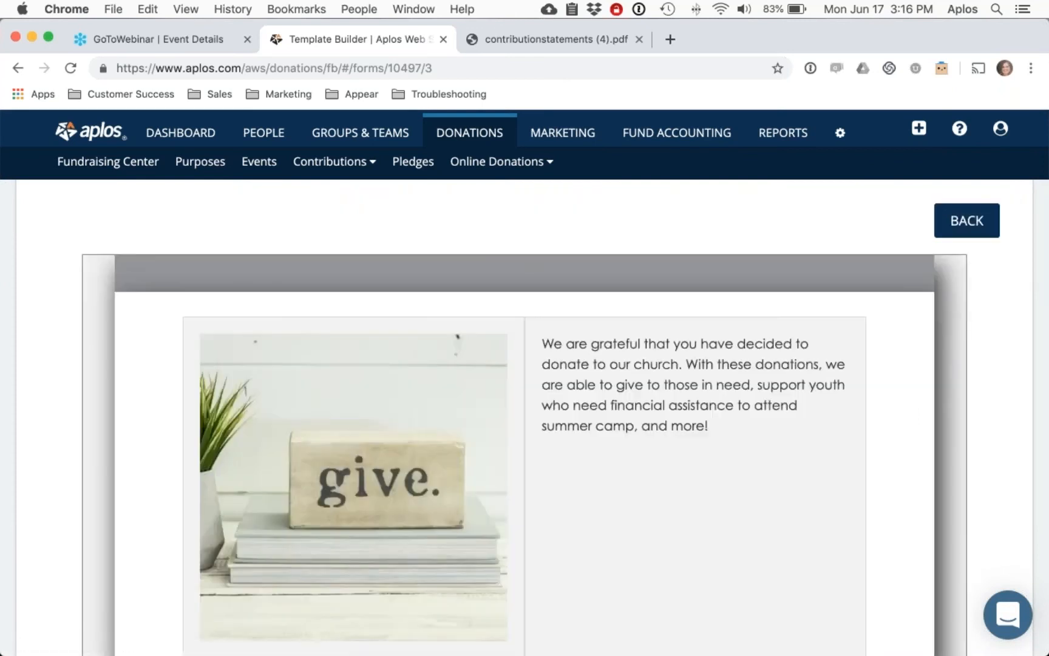
pyautogui.scroll(-3, 920, 366)
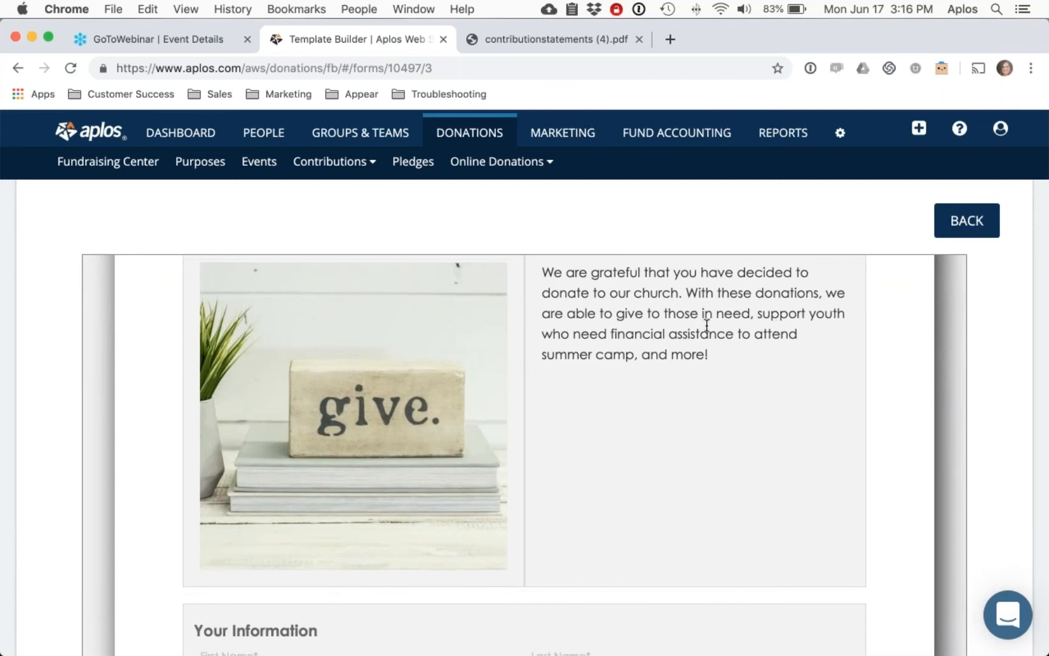
pyautogui.scroll(-10, 940, 346)
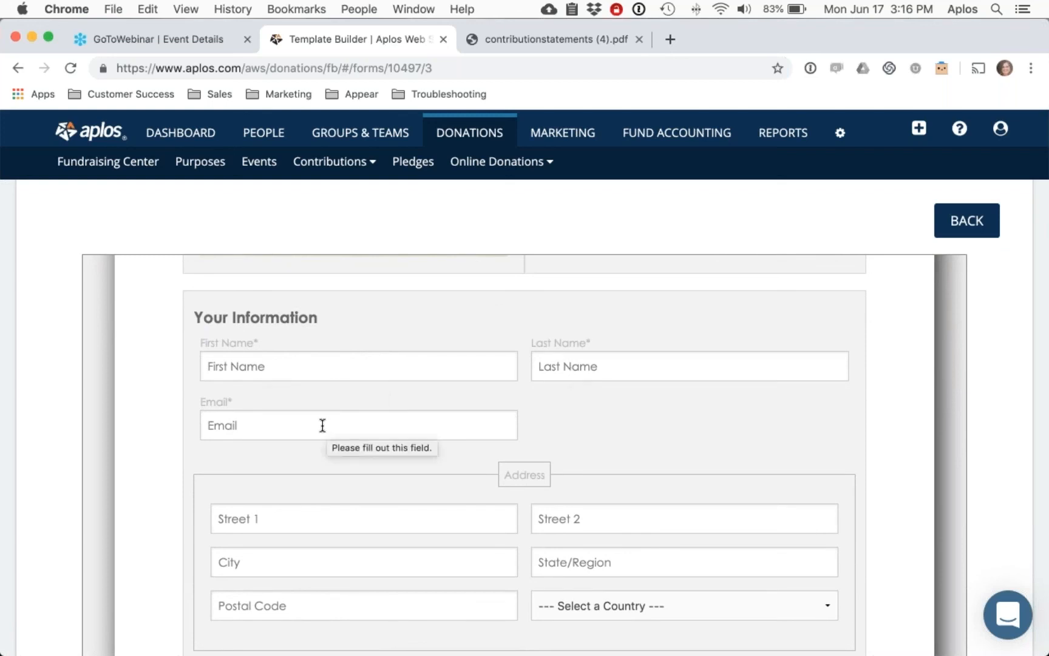
pyautogui.scroll(-4, 185, 421)
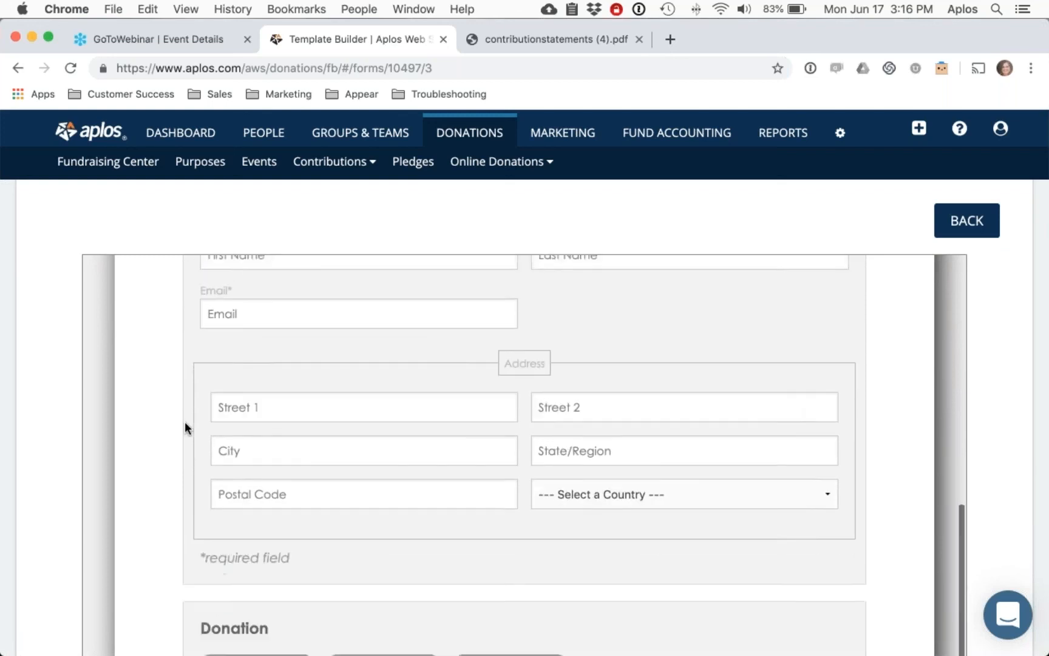
pyautogui.scroll(-1, 185, 421)
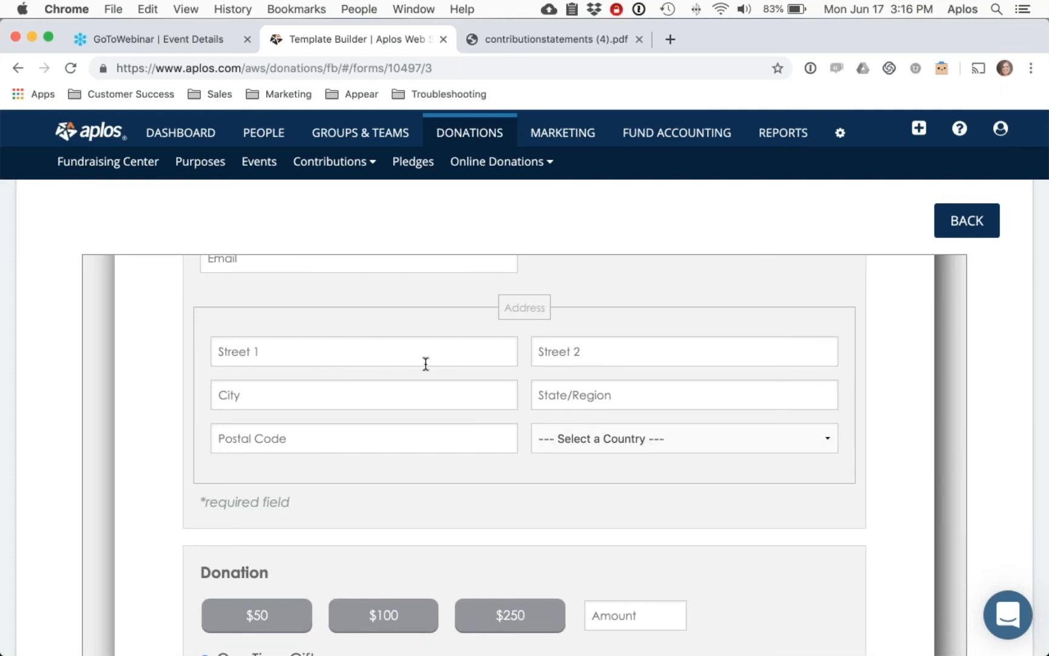
pyautogui.scroll(-3, 426, 364)
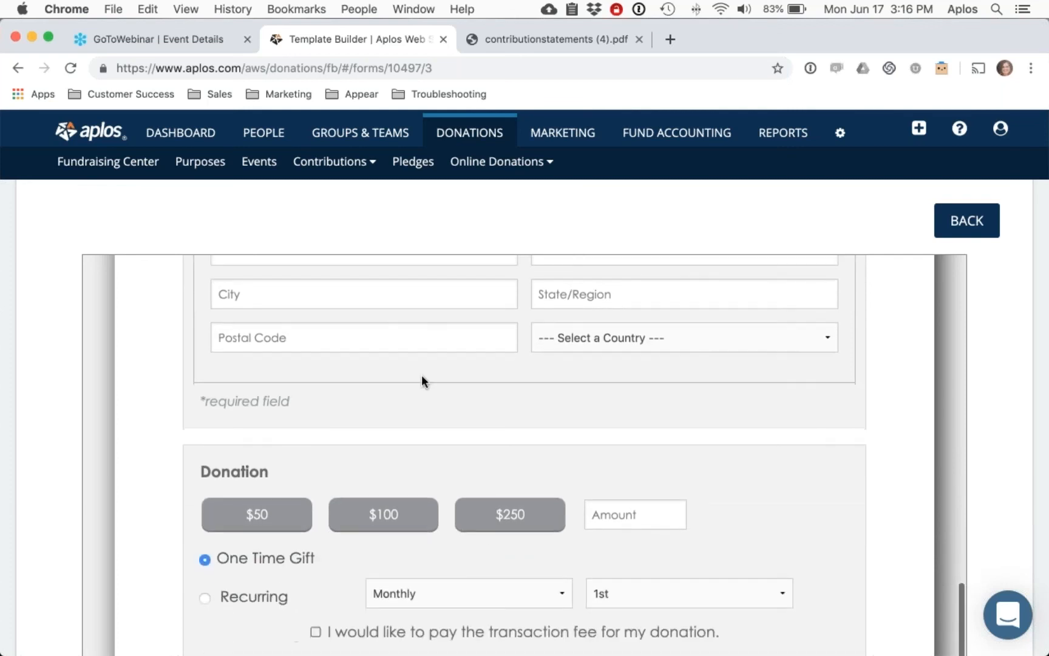
pyautogui.scroll(-4, 419, 377)
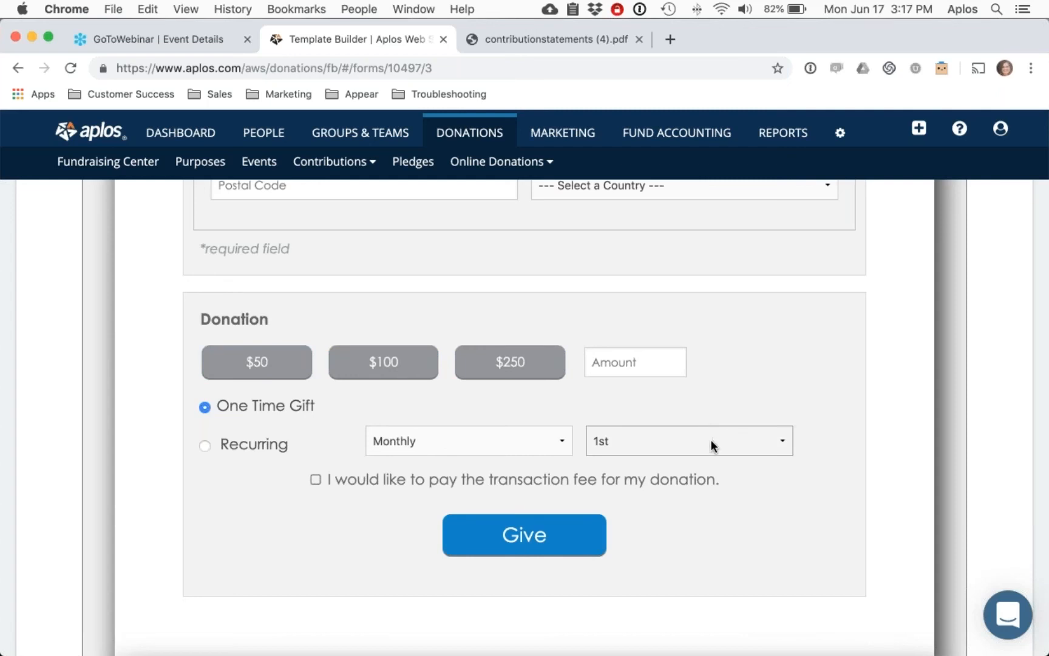
pyautogui.scroll(3, 860, 447)
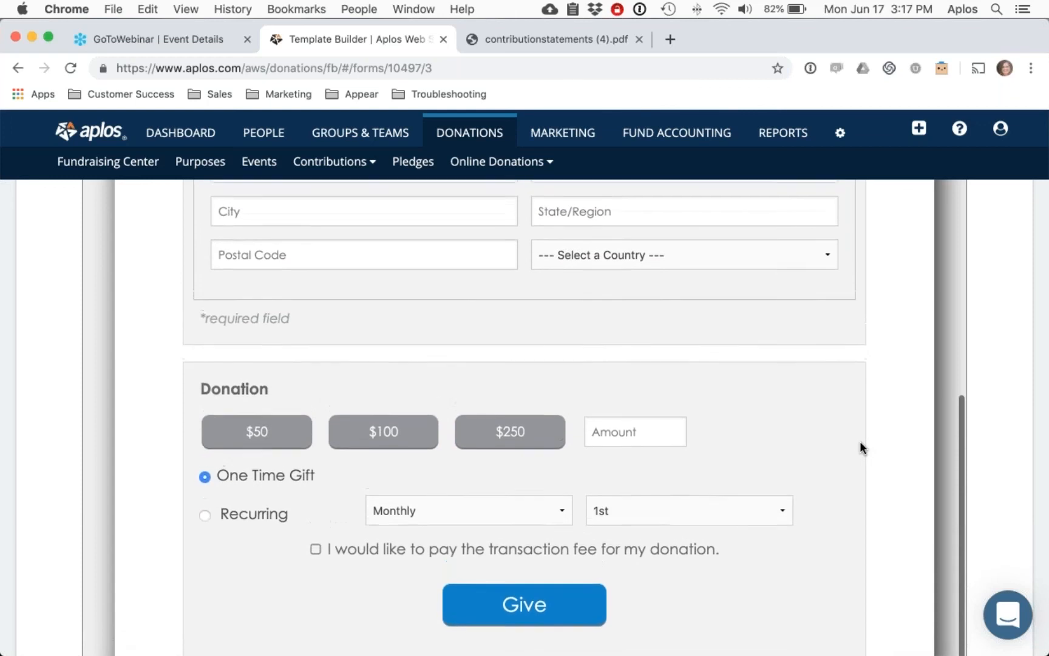
pyautogui.scroll(5, 862, 448)
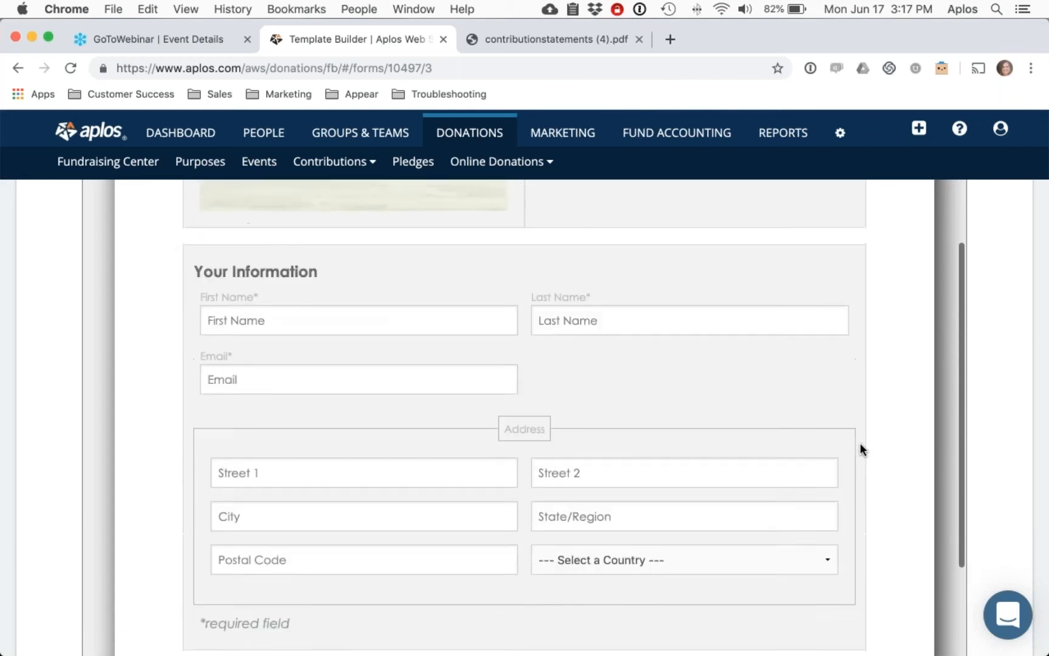
pyautogui.scroll(3, 860, 442)
pyautogui.scroll(1, 686, 389)
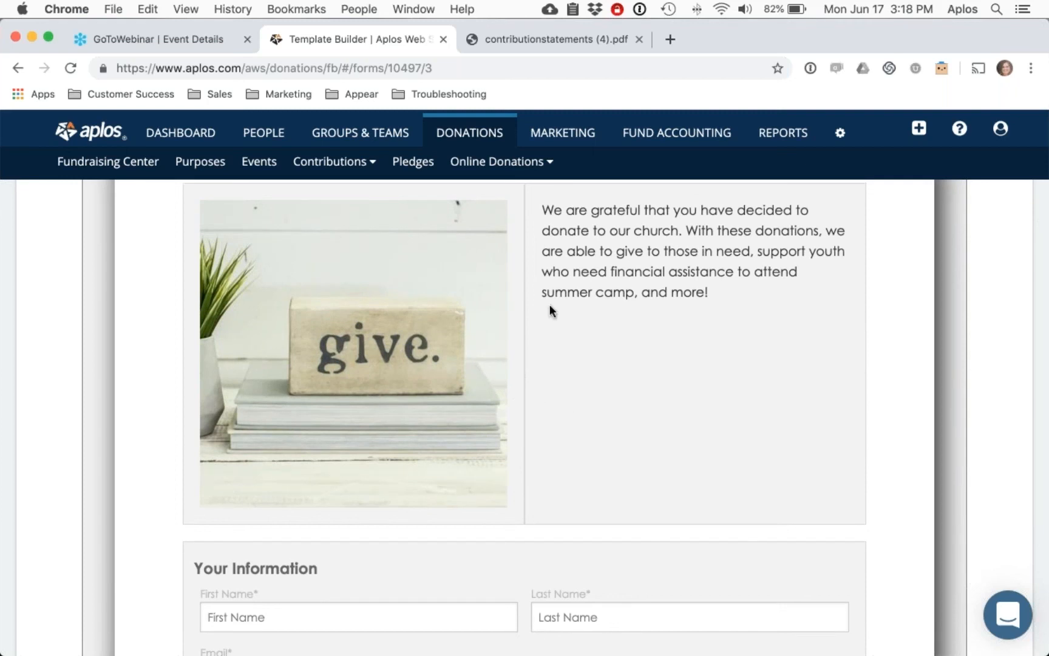
# Open the organization's subscription settings and compare the Starting, Growing and Established plans.
pyautogui.moveTo(335, 162)
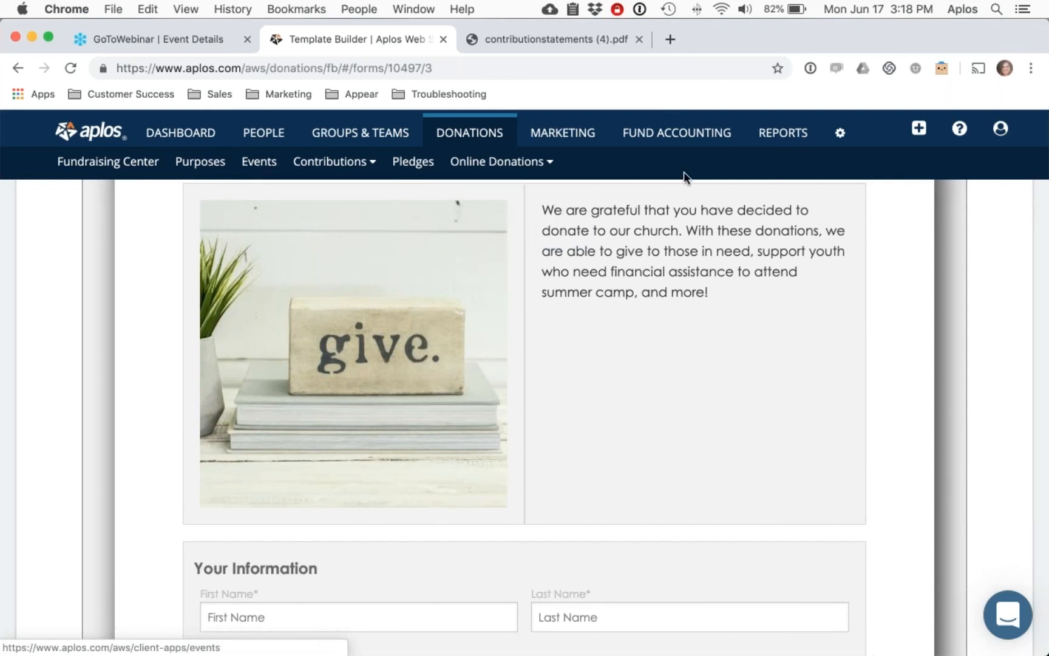
pyautogui.moveTo(848, 133)
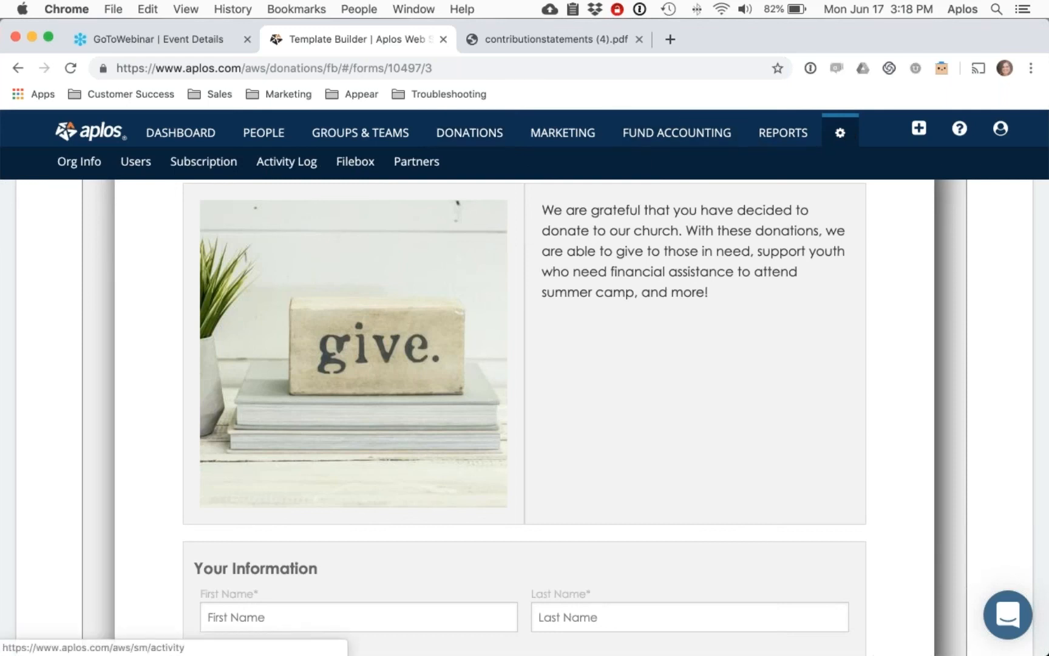
pyautogui.click(204, 164)
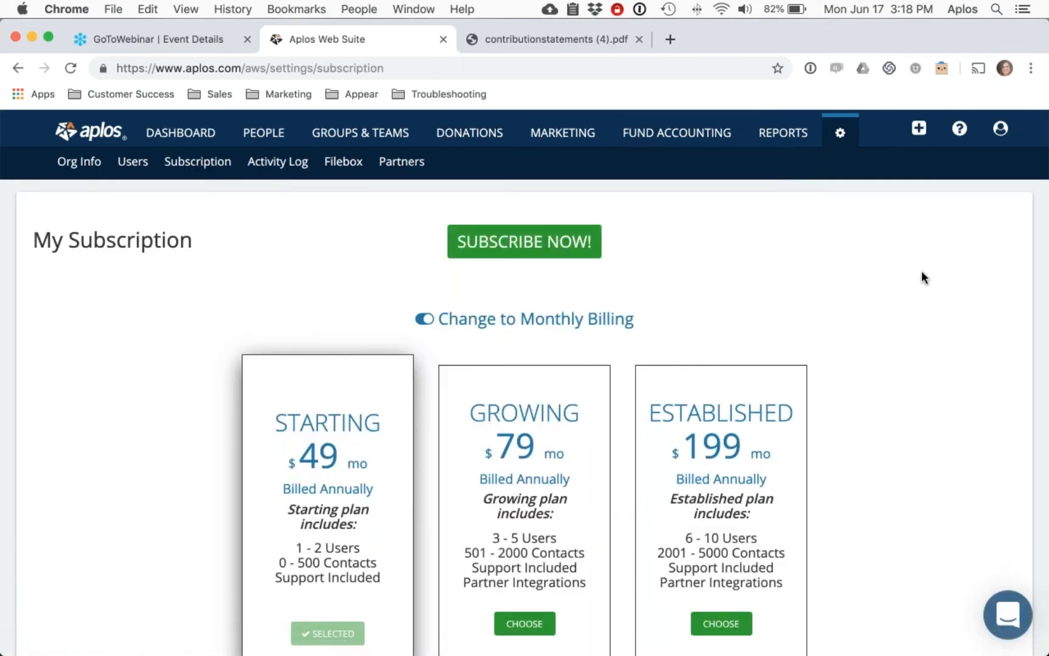
pyautogui.scroll(-2, 922, 271)
pyautogui.scroll(-3, 922, 271)
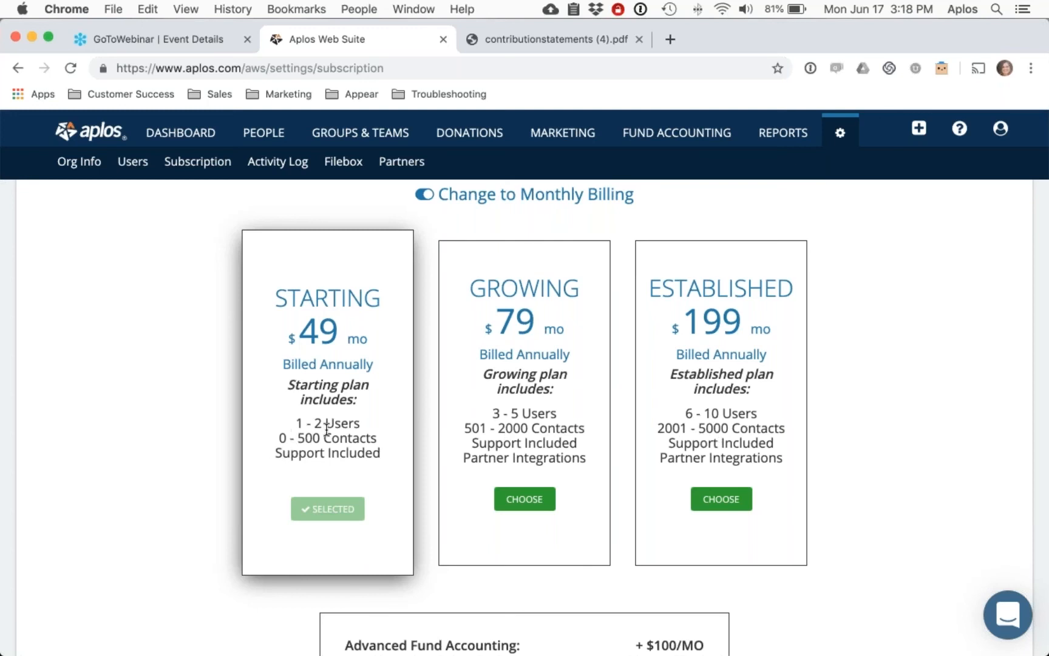
# Open the support chat, look at the article search and a new conversation, and close it without sending a message.
pyautogui.click(1008, 616)
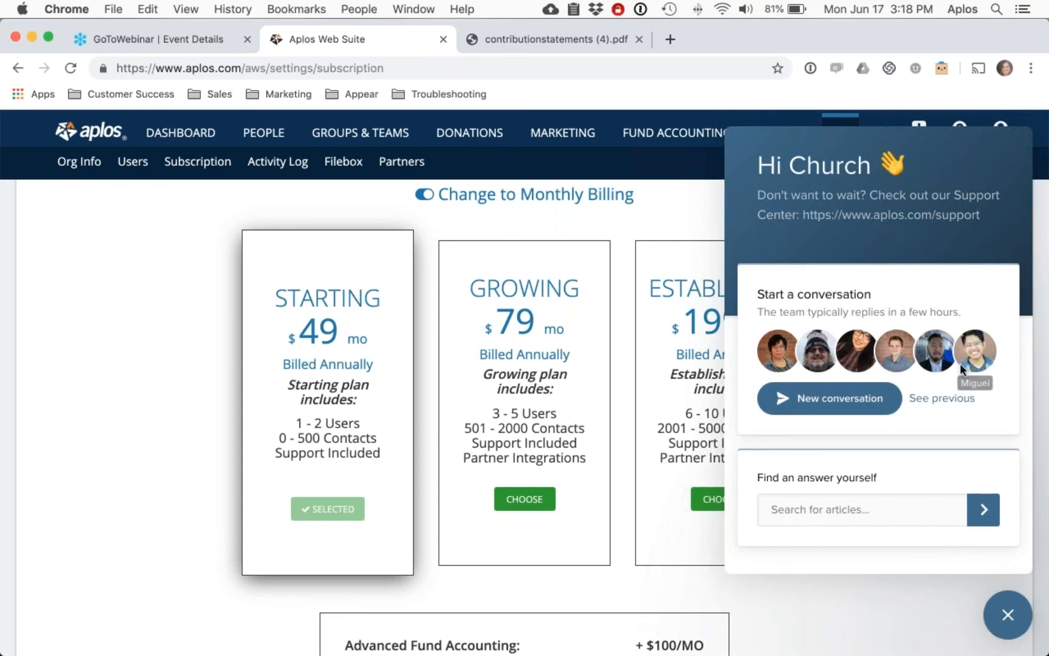
pyautogui.click(805, 513)
pyautogui.click(825, 400)
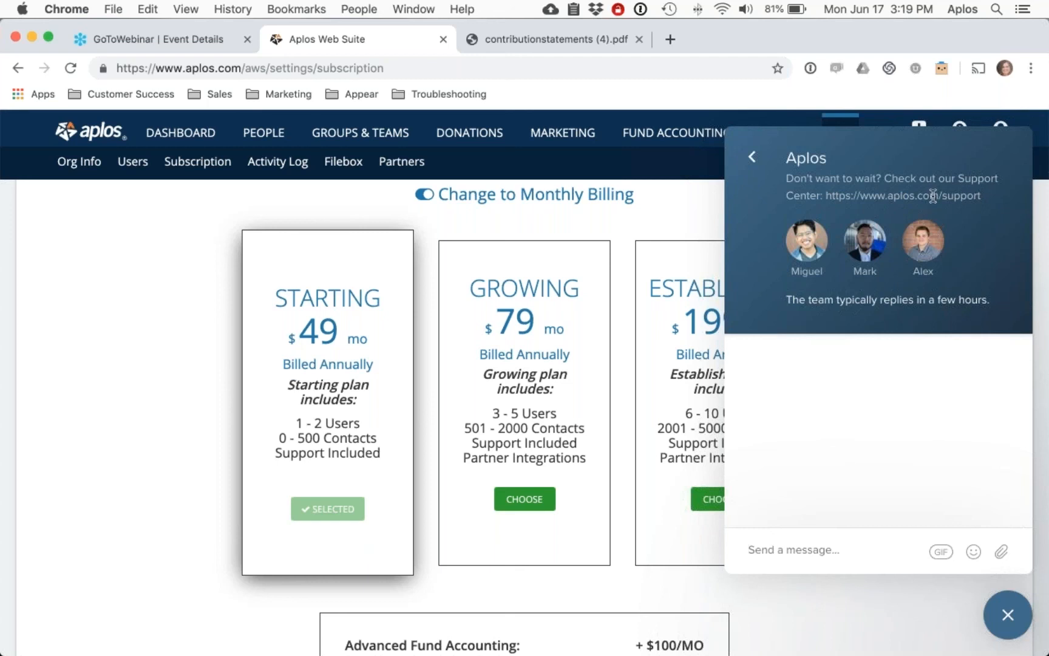
pyautogui.click(753, 158)
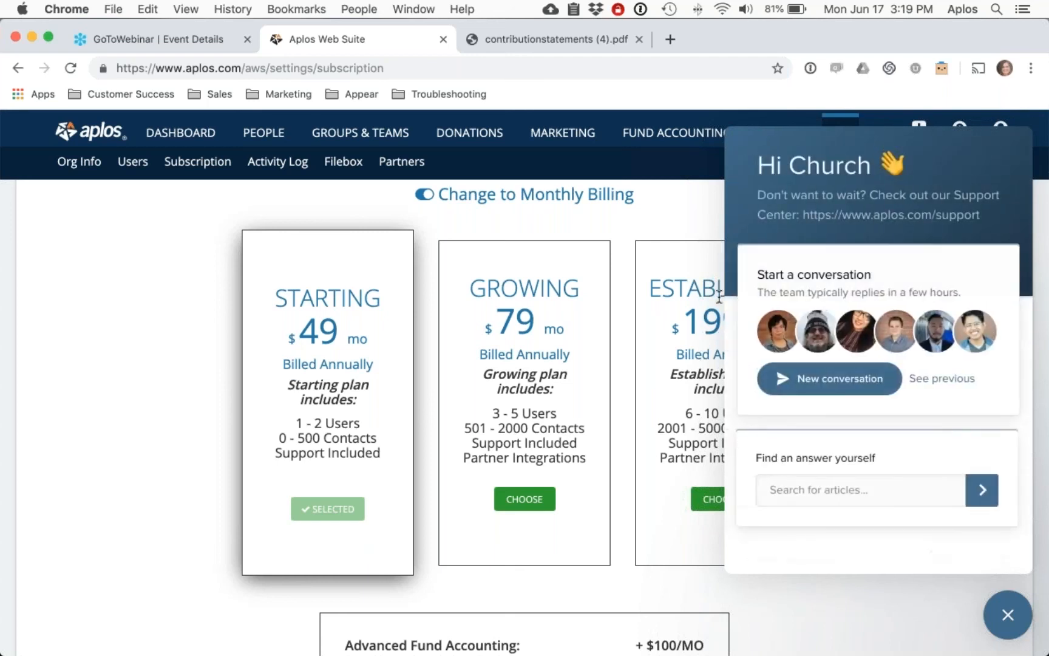
pyautogui.click(1008, 614)
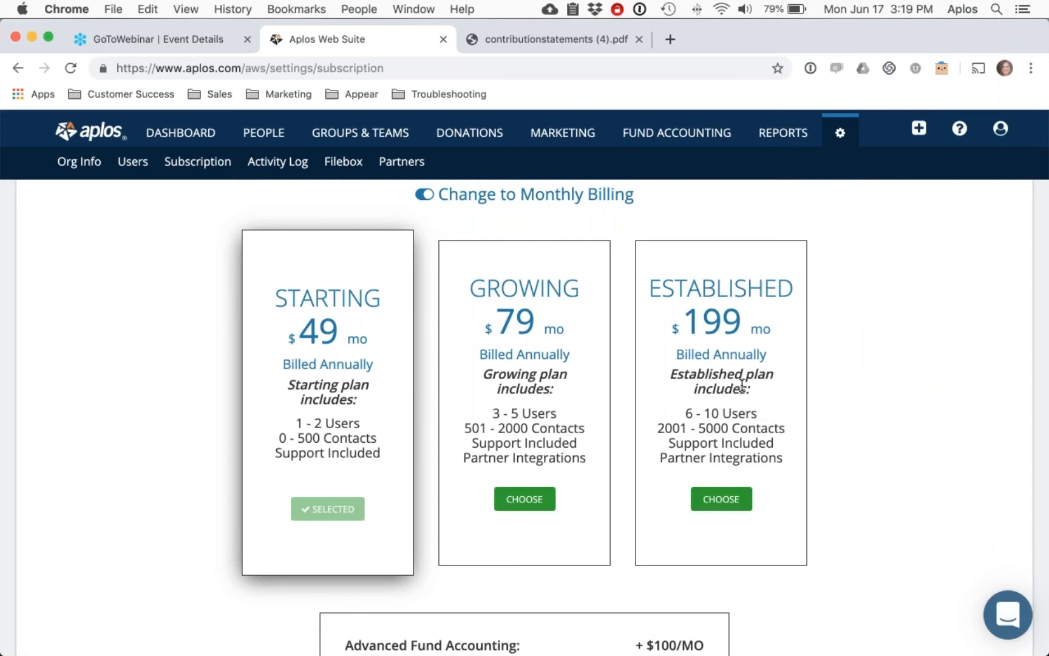
# Review the features of the Advanced Fund Accounting add-on below the subscription plans and return to the start of the page.
pyautogui.scroll(-5, 897, 402)
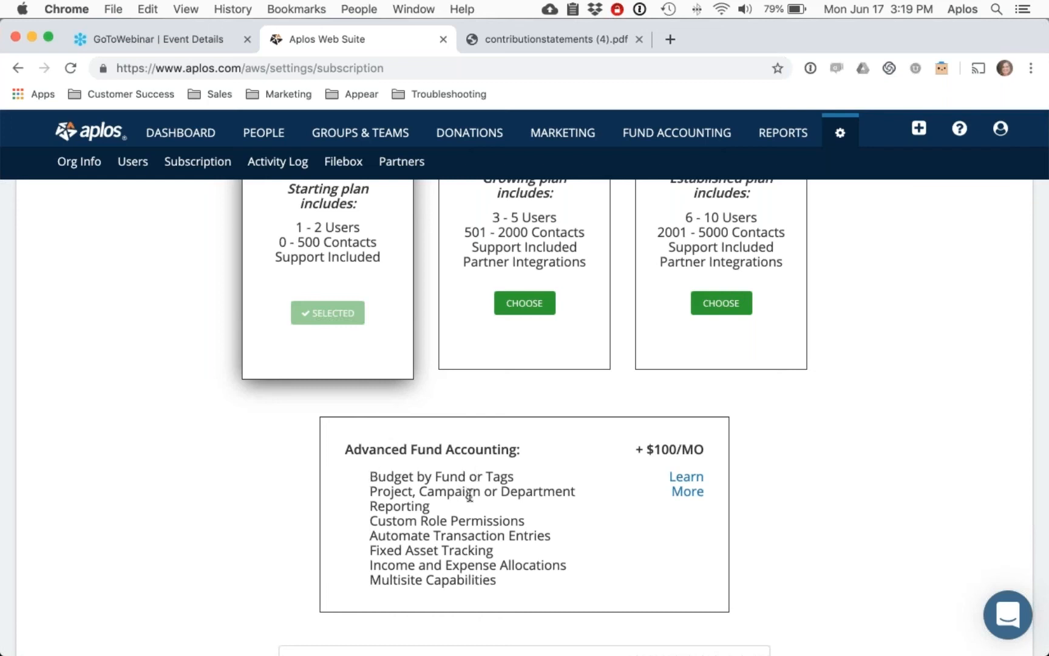
pyautogui.scroll(2, 469, 497)
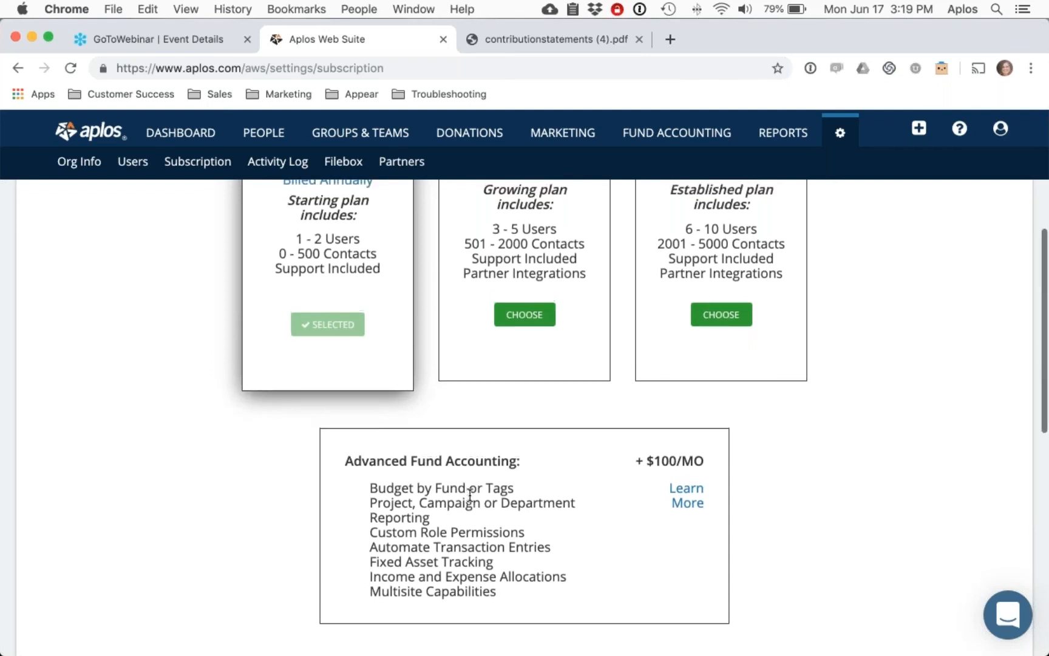
pyautogui.scroll(5, 471, 500)
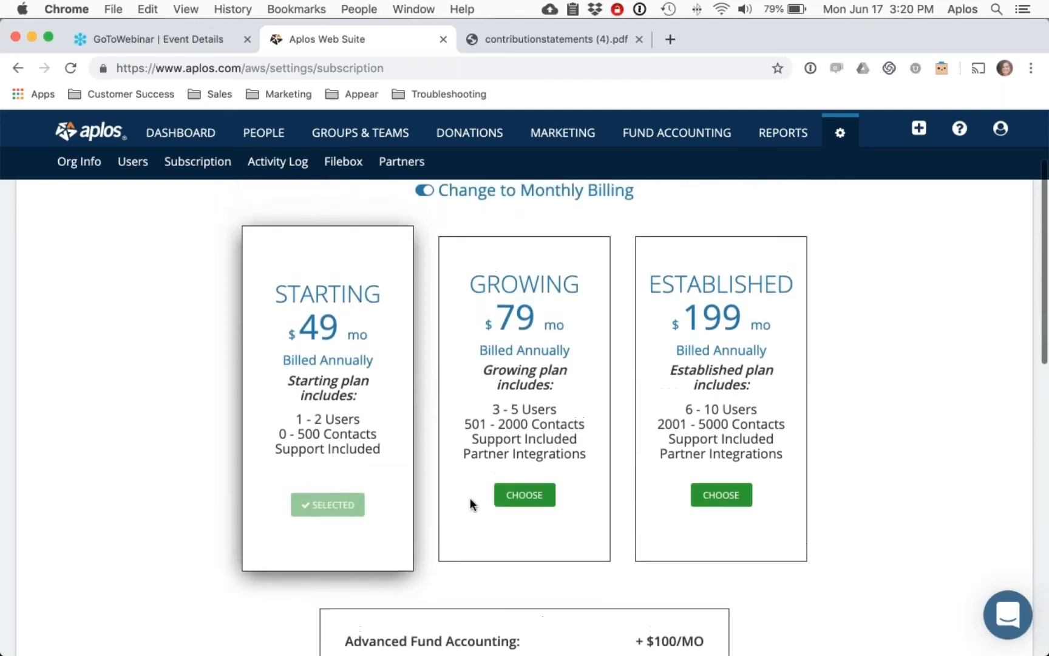
pyautogui.scroll(3, 735, 421)
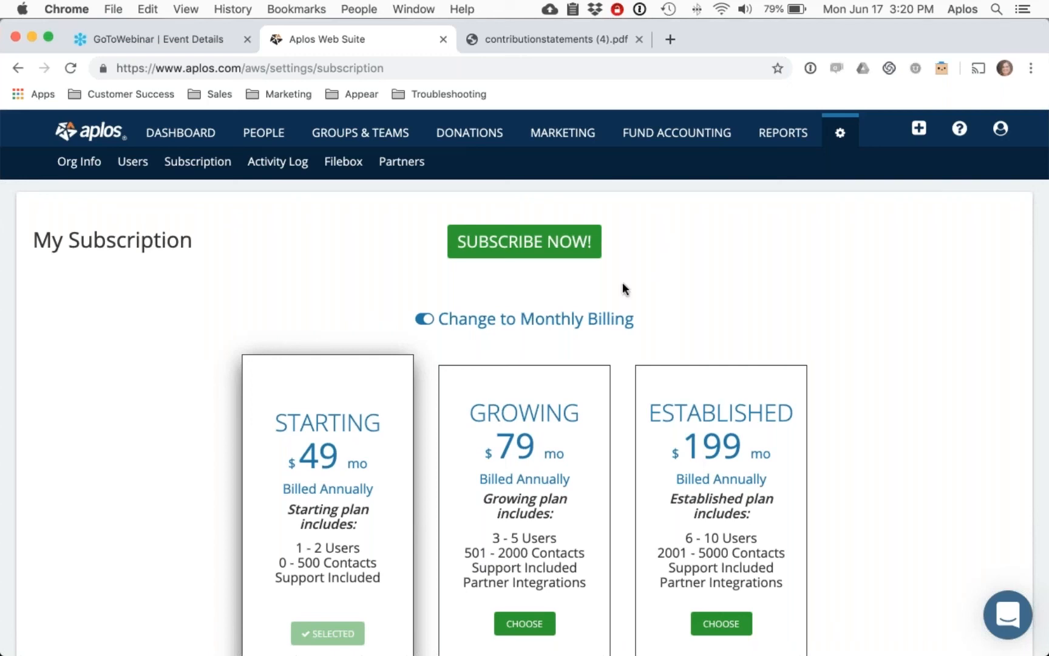
# Return to the dashboard and open the fund accounting register for the 1000 - Checking account.
pyautogui.click(171, 133)
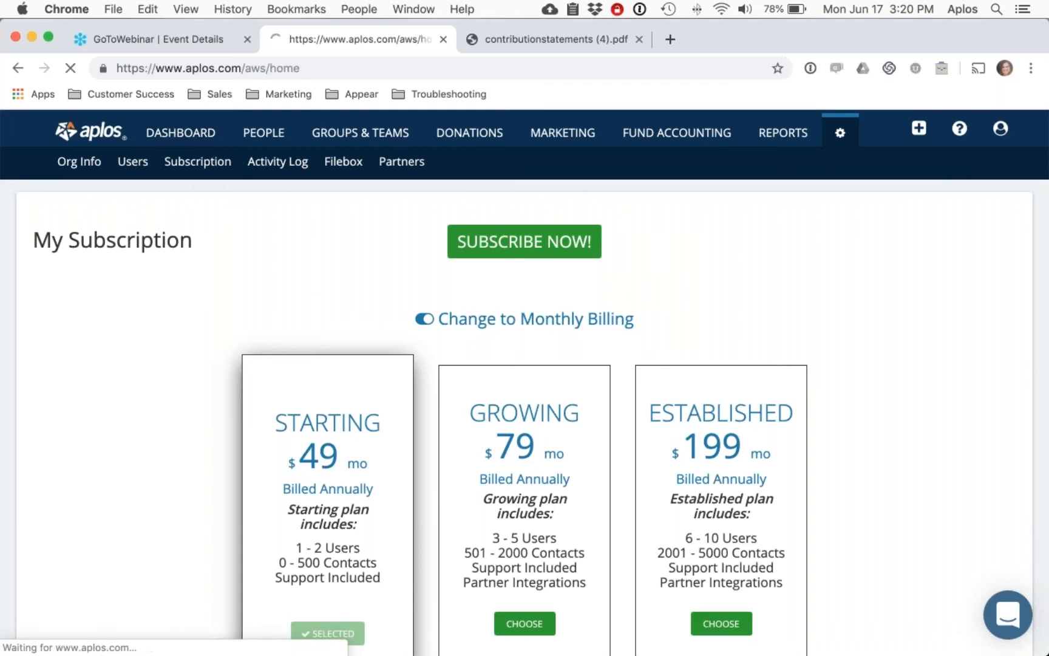
pyautogui.click(1037, 71)
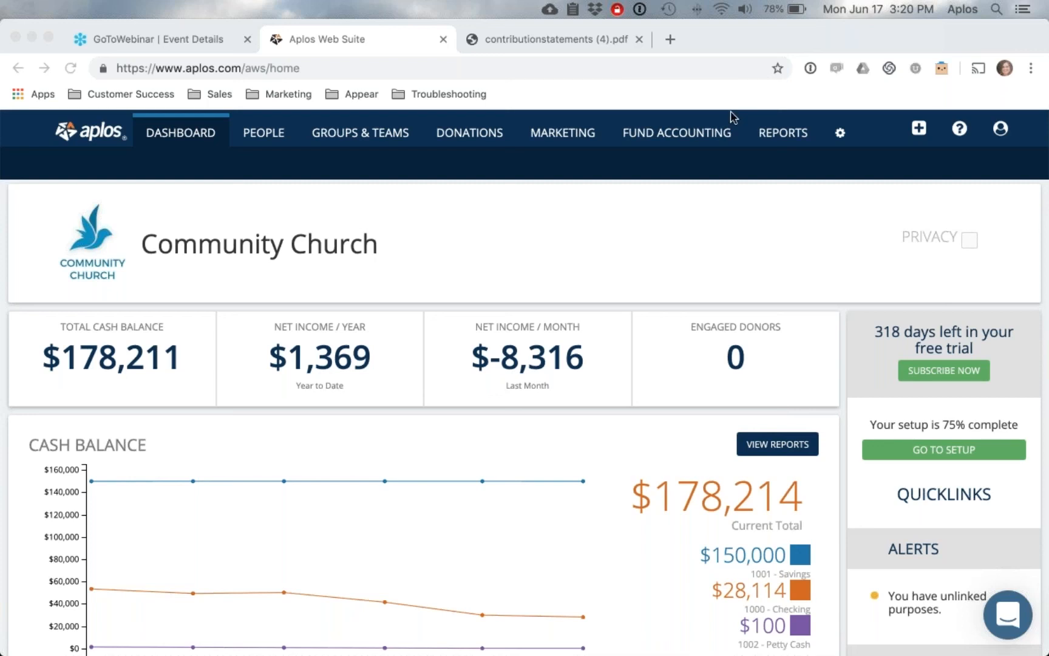
pyautogui.click(389, 171)
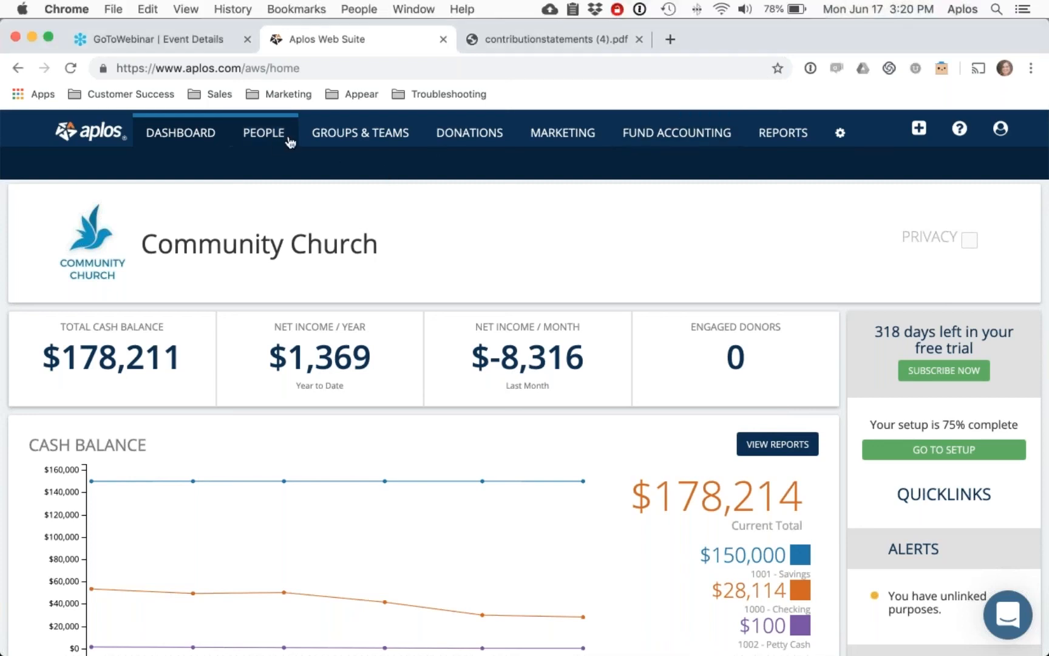
pyautogui.click(668, 132)
pyautogui.click(192, 162)
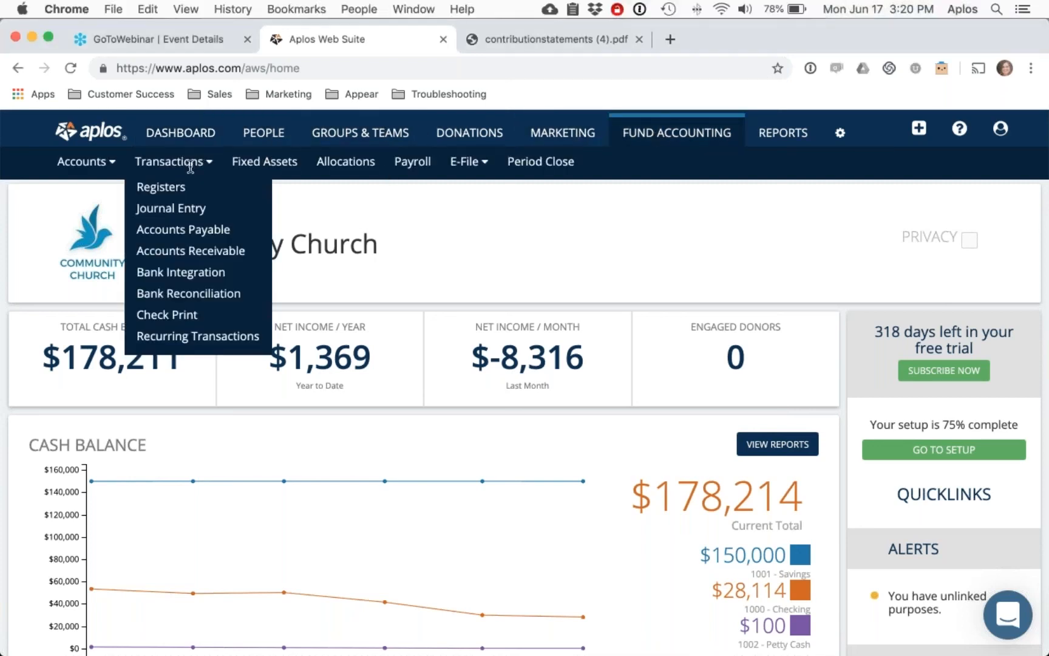
pyautogui.click(161, 189)
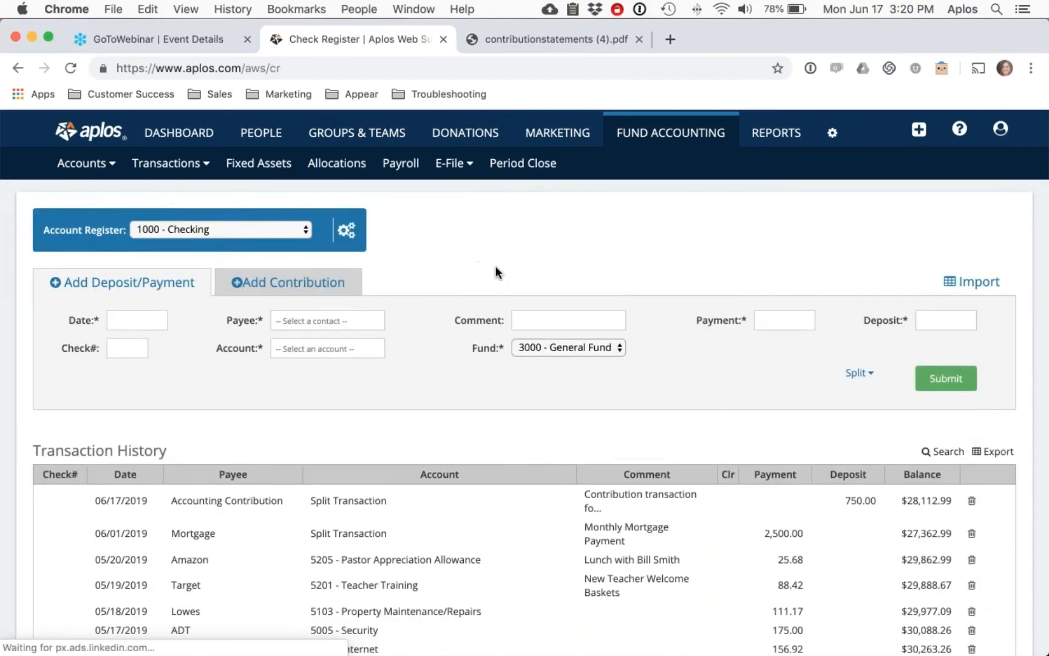
pyautogui.scroll(-2, 425, 267)
# Assign the new register entry to account 5000 - Office Supplies and check the available funds, keeping 3000 - General Fund.
pyautogui.click(346, 266)
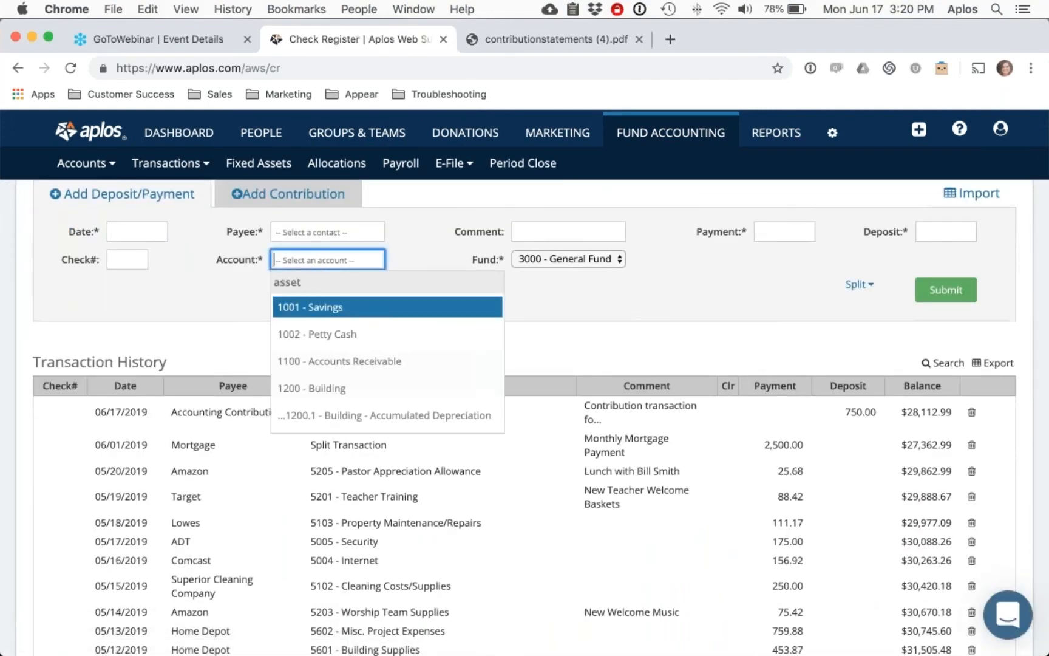
pyautogui.write('5')
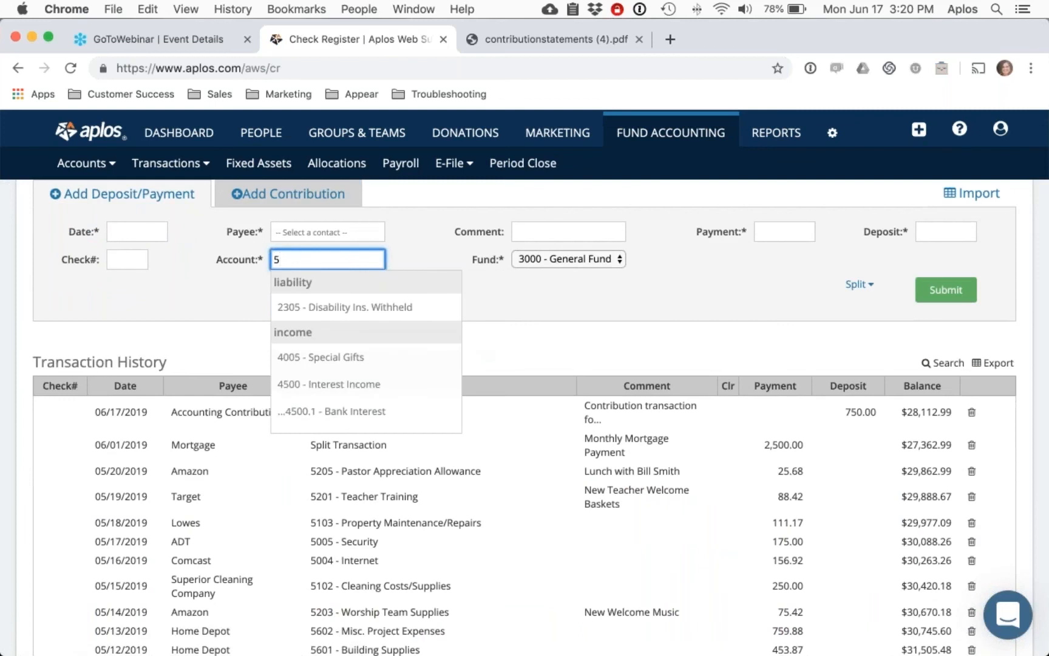
pyautogui.scroll(-3, 366, 385)
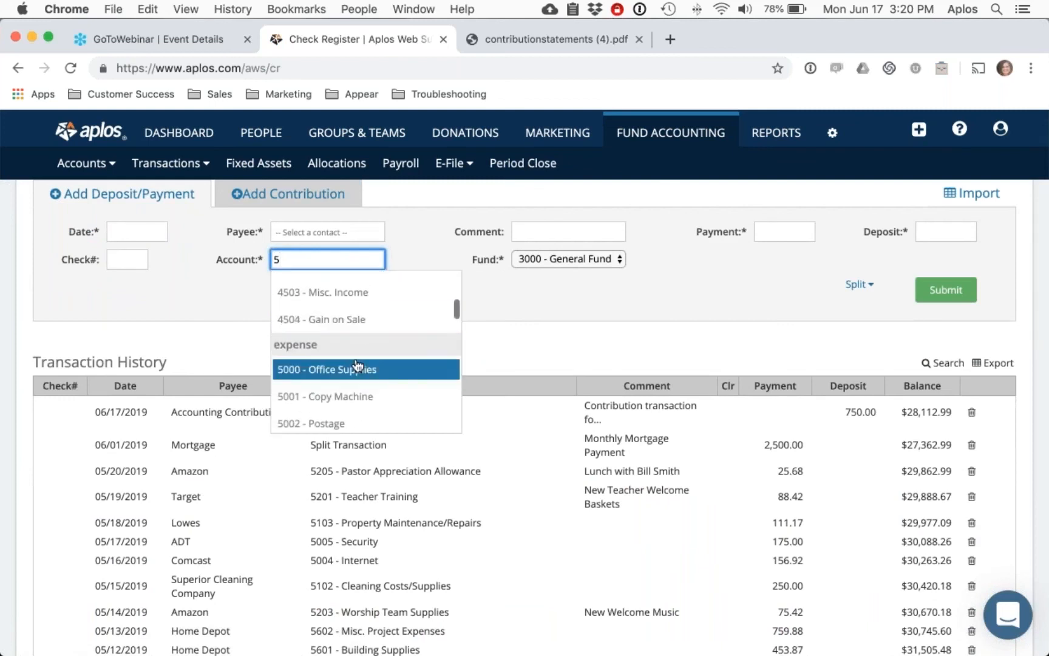
pyautogui.click(366, 384)
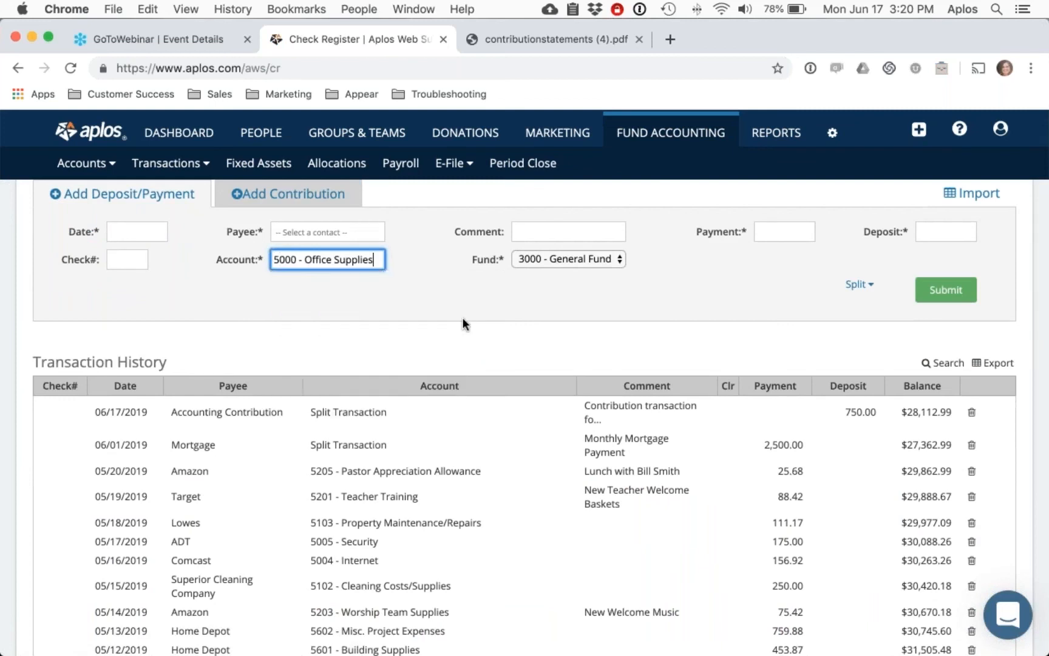
pyautogui.click(618, 258)
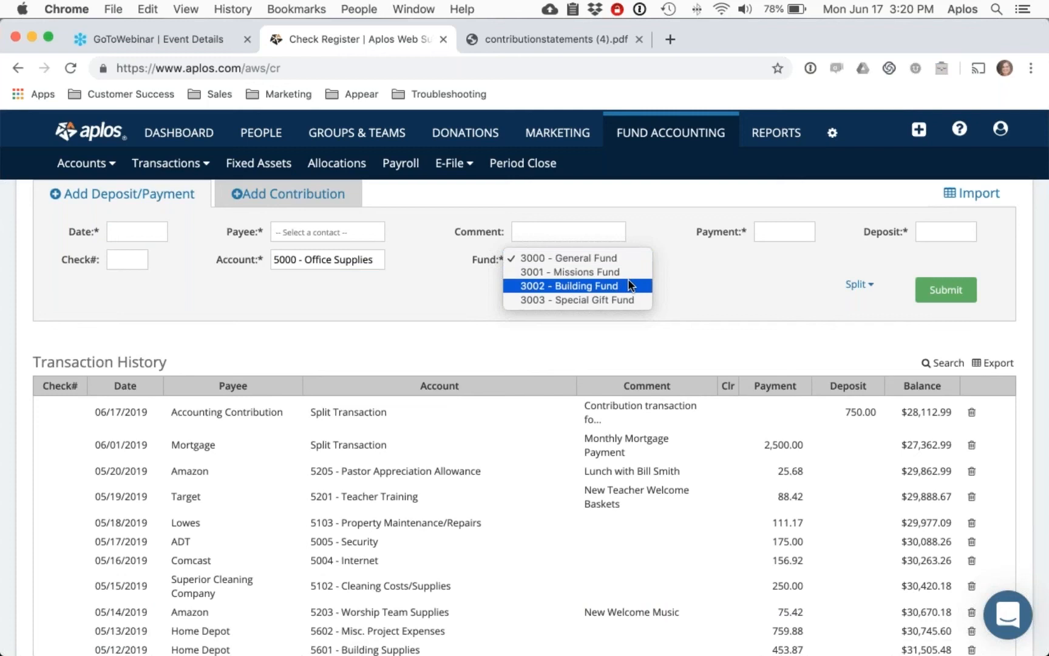
pyautogui.click(750, 292)
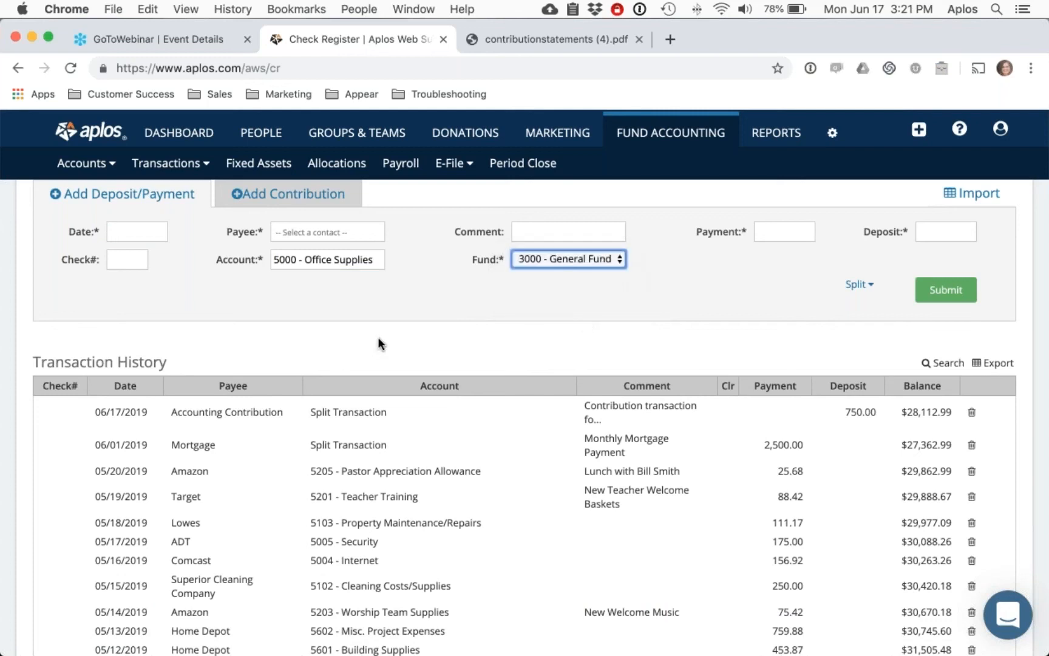
# Examine the individual fund balances in the chart below the Checking register's transaction history.
pyautogui.scroll(-10, 378, 338)
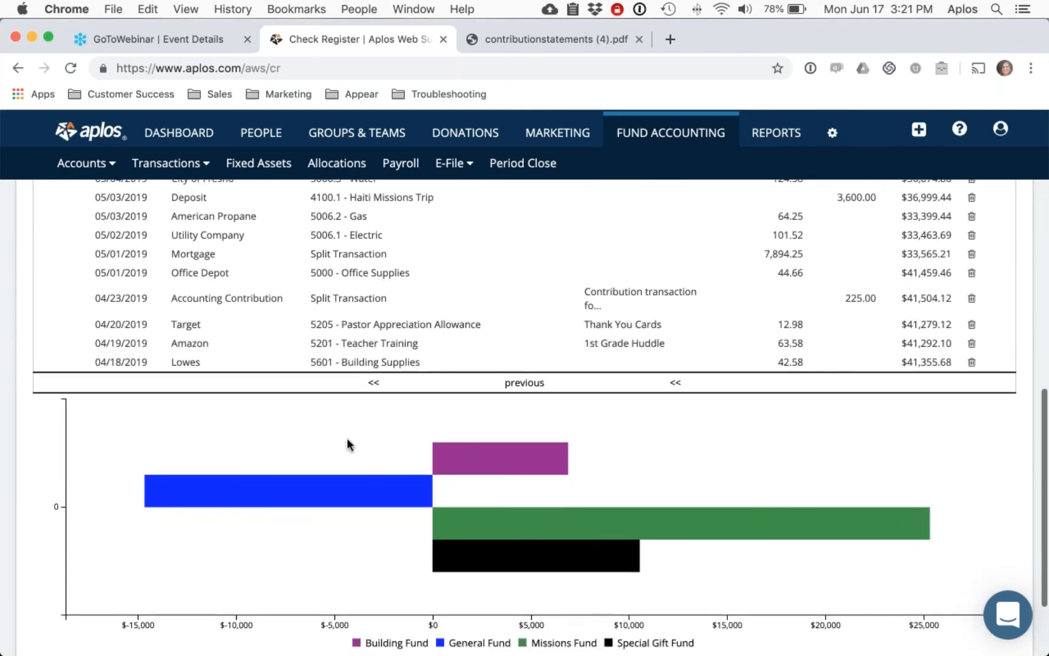
pyautogui.moveTo(257, 494)
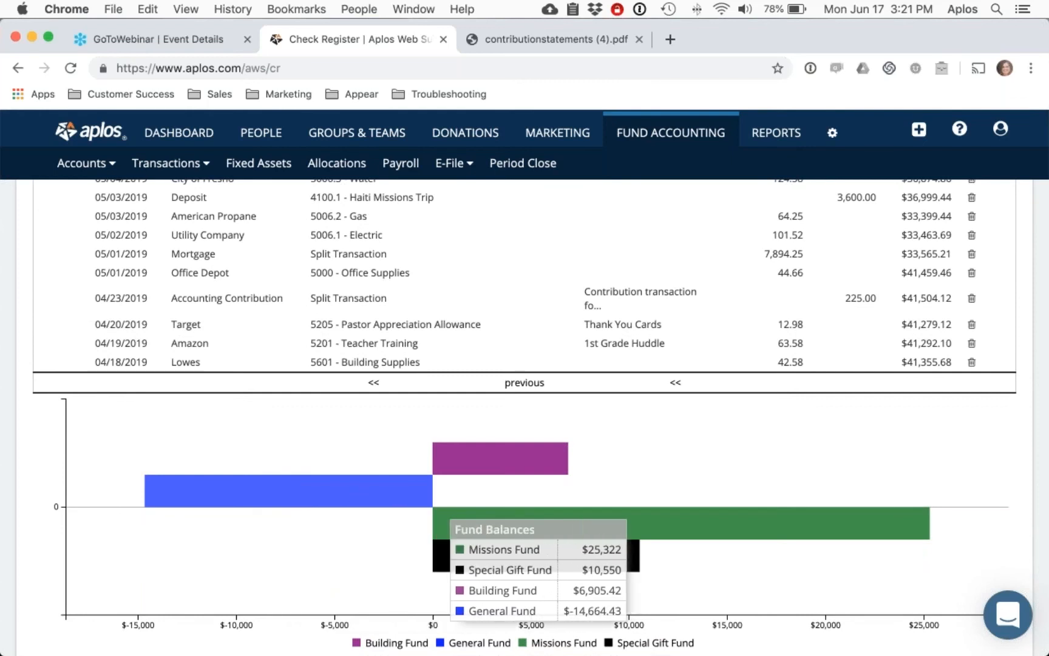
# Compare the fund balances chart with the running account balance in the Checking register's transaction history.
pyautogui.scroll(-3, 696, 480)
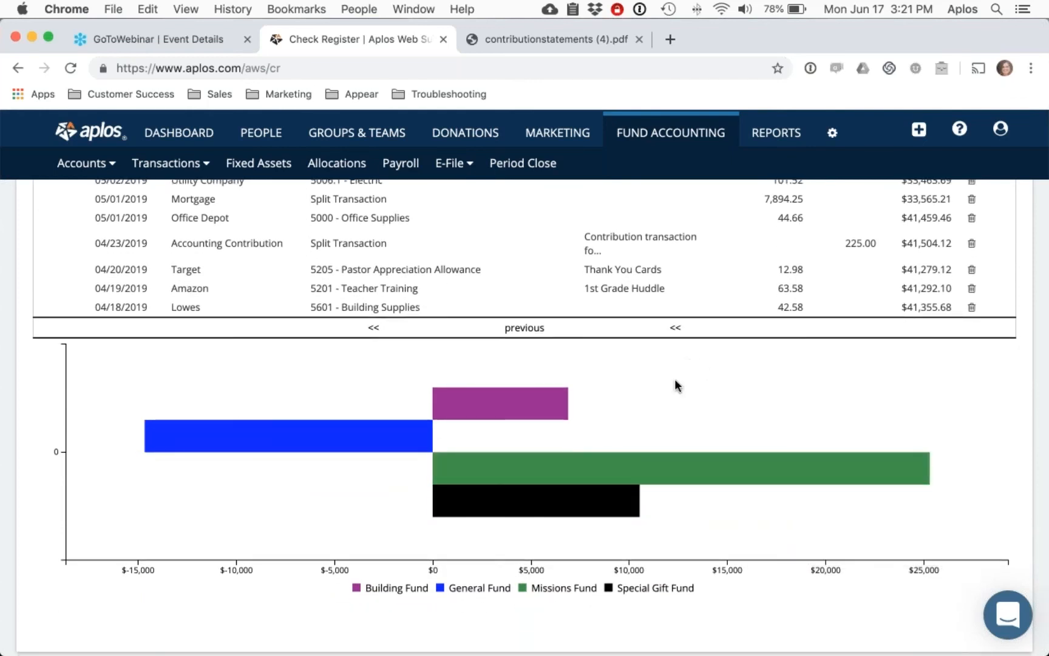
pyautogui.moveTo(543, 404)
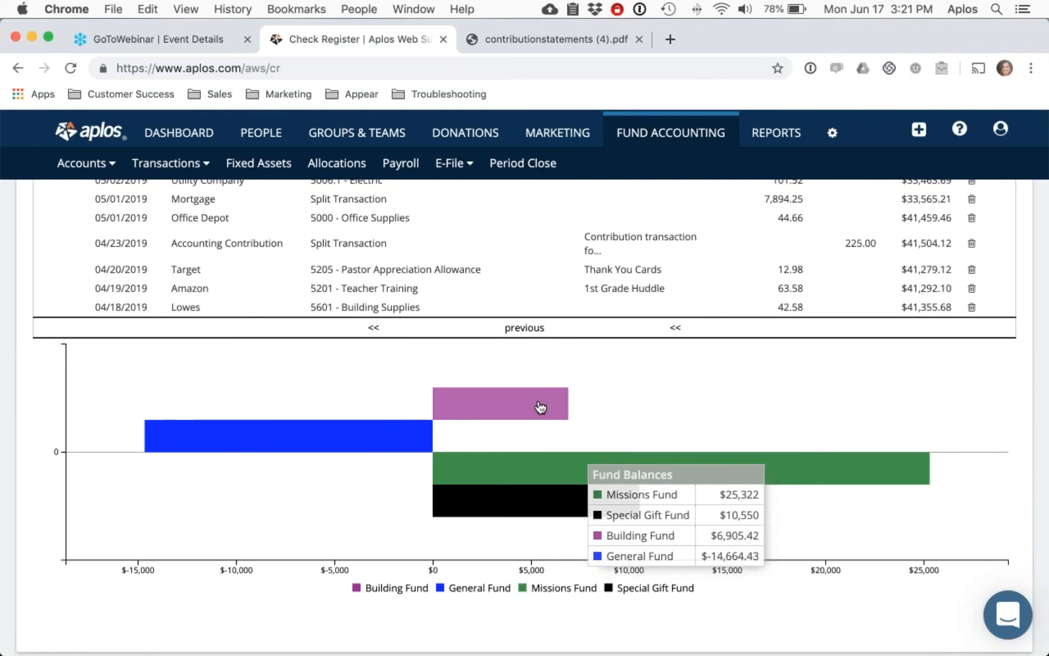
pyautogui.scroll(10, 865, 382)
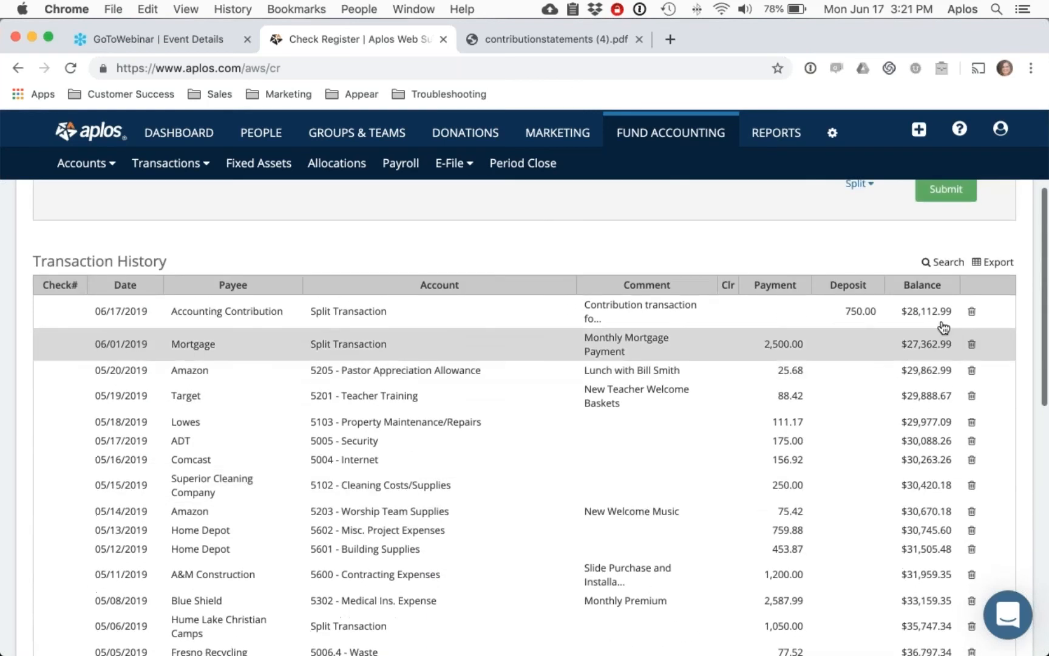
pyautogui.scroll(-10, 522, 298)
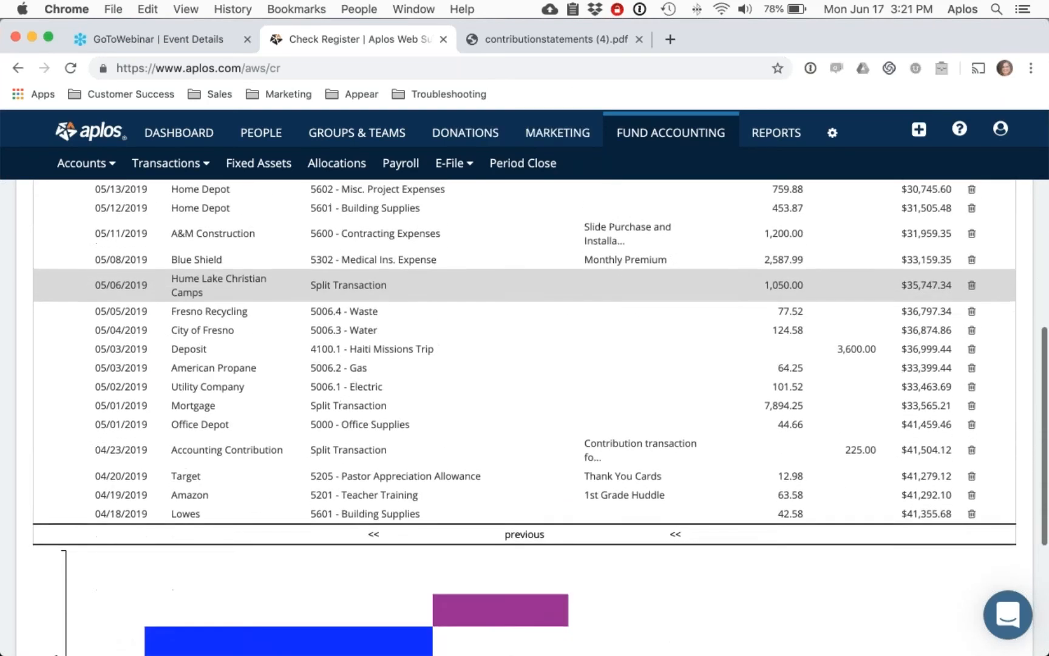
pyautogui.scroll(-3, 740, 418)
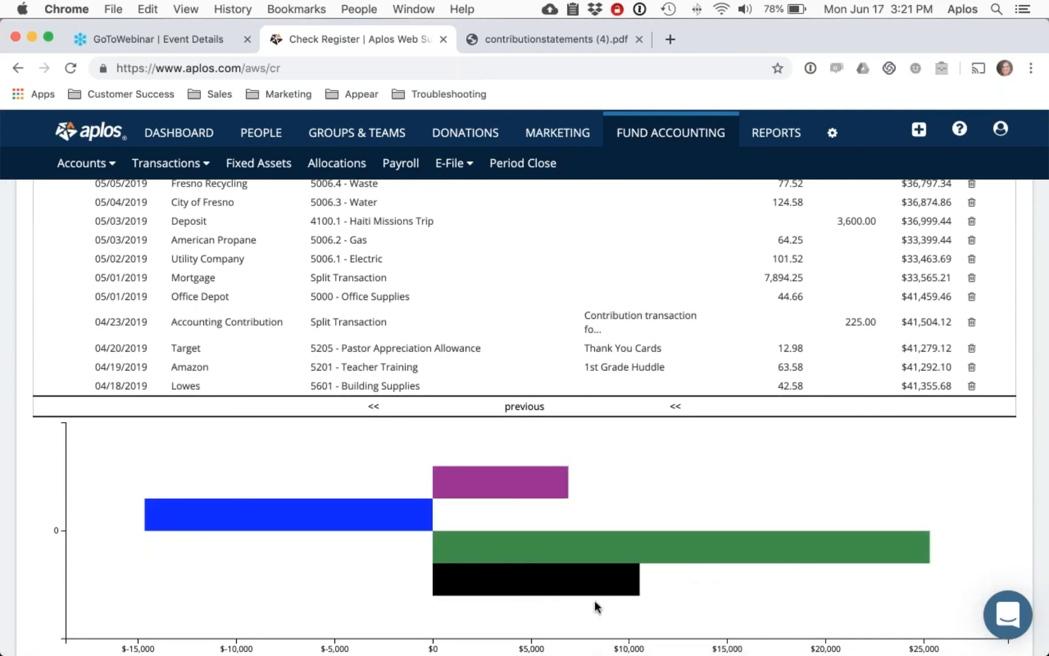
pyautogui.scroll(1, 592, 331)
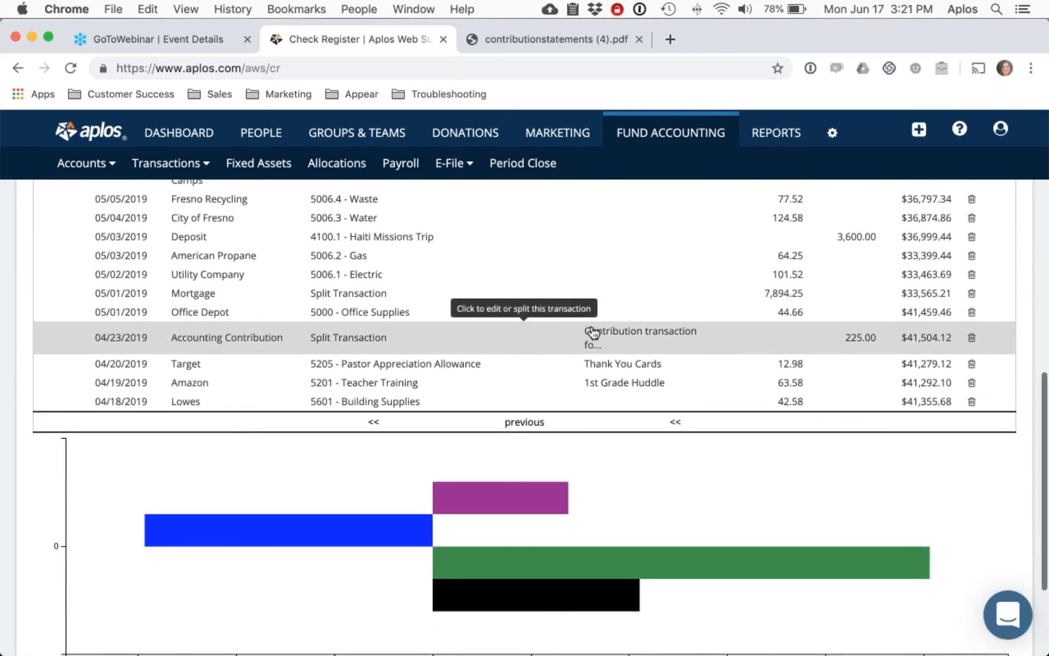
pyautogui.scroll(1, 592, 331)
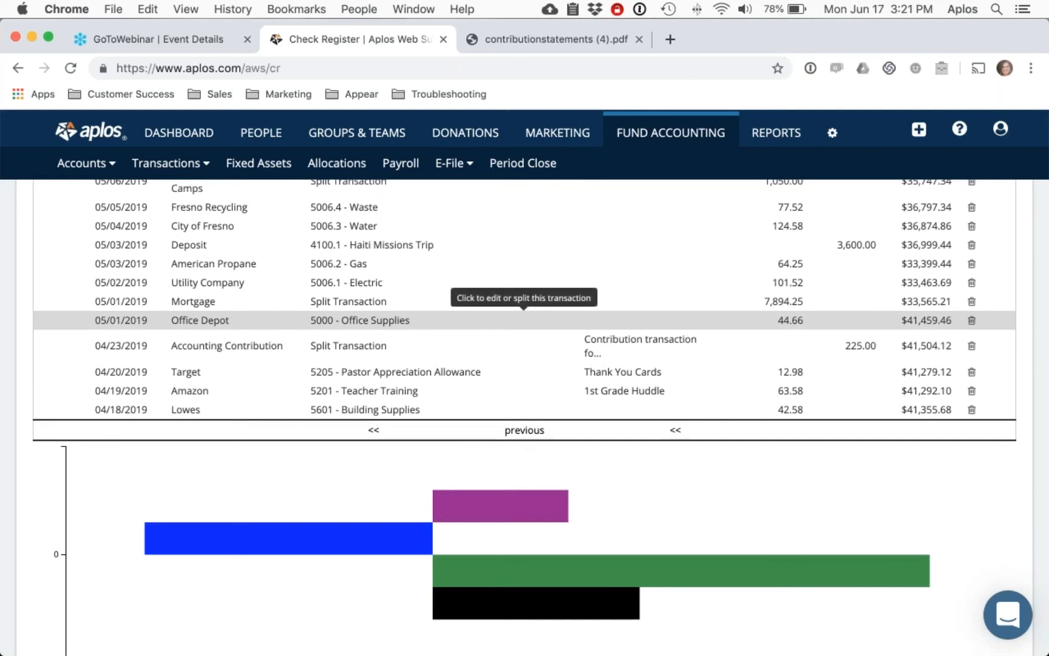
pyautogui.scroll(5, 524, 322)
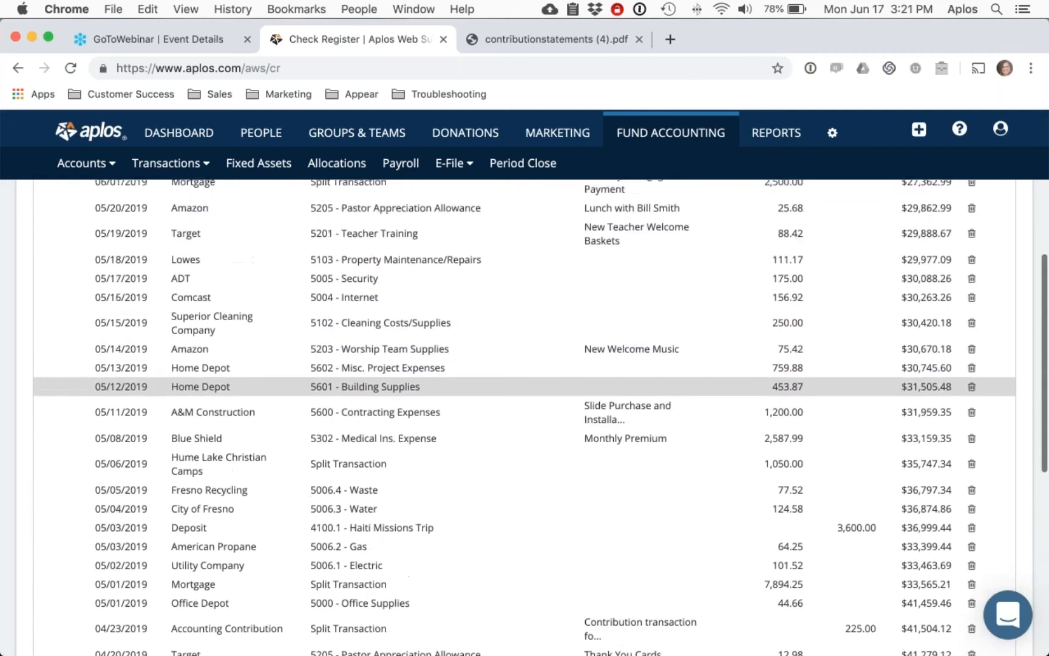
pyautogui.scroll(4, 585, 335)
# Open the Income Statement by Fund report from the most used reports and review its fund columns.
pyautogui.click(777, 132)
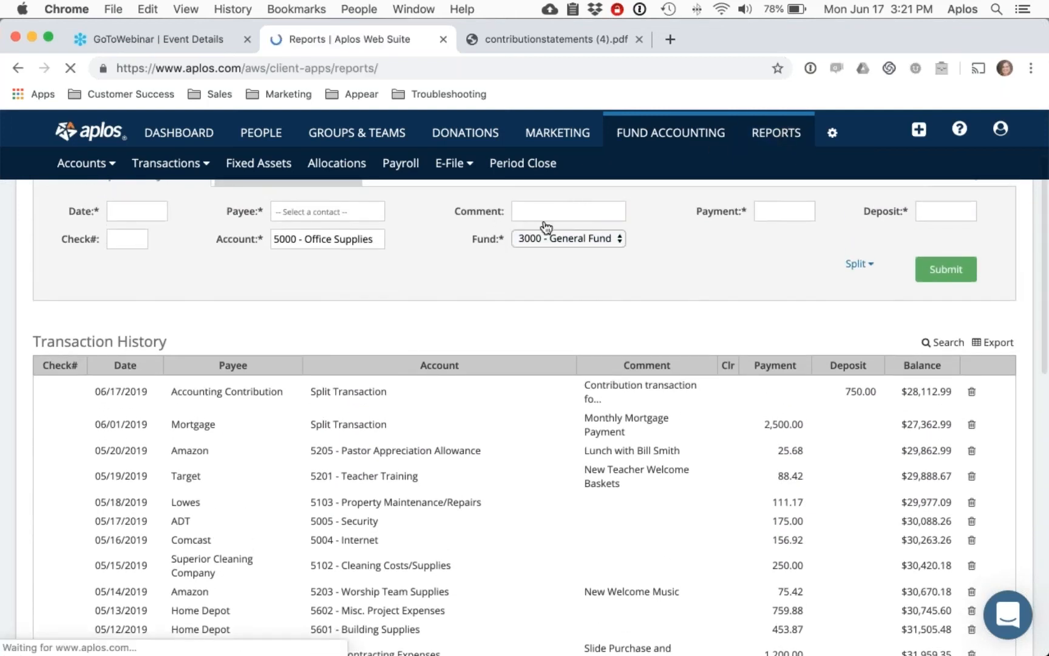
pyautogui.scroll(-1, 498, 374)
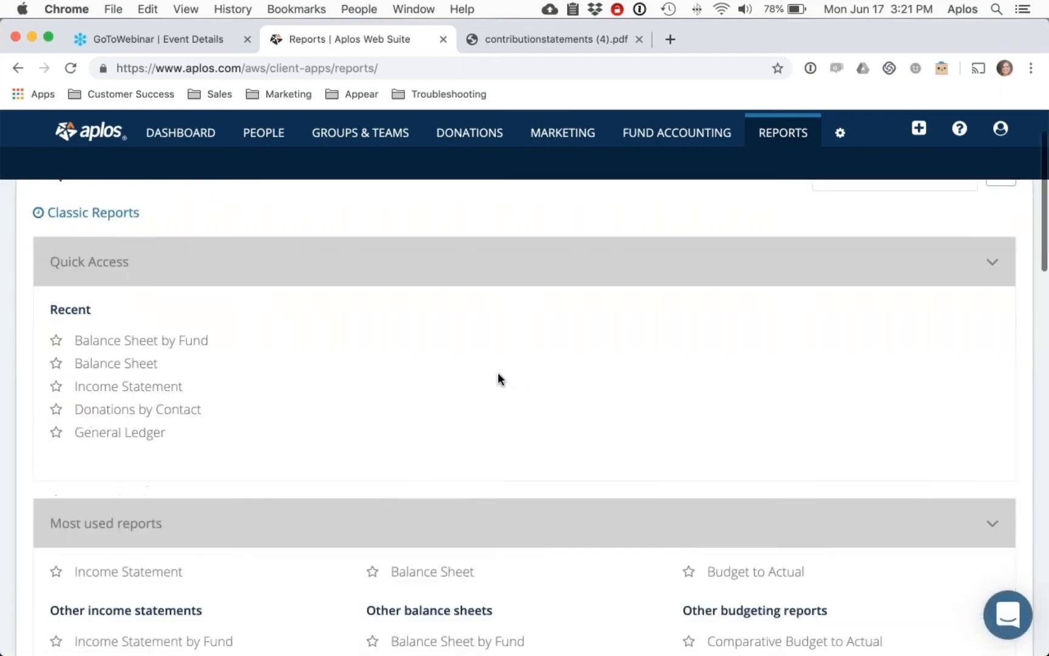
pyautogui.scroll(-3, 498, 379)
pyautogui.scroll(-1, 498, 380)
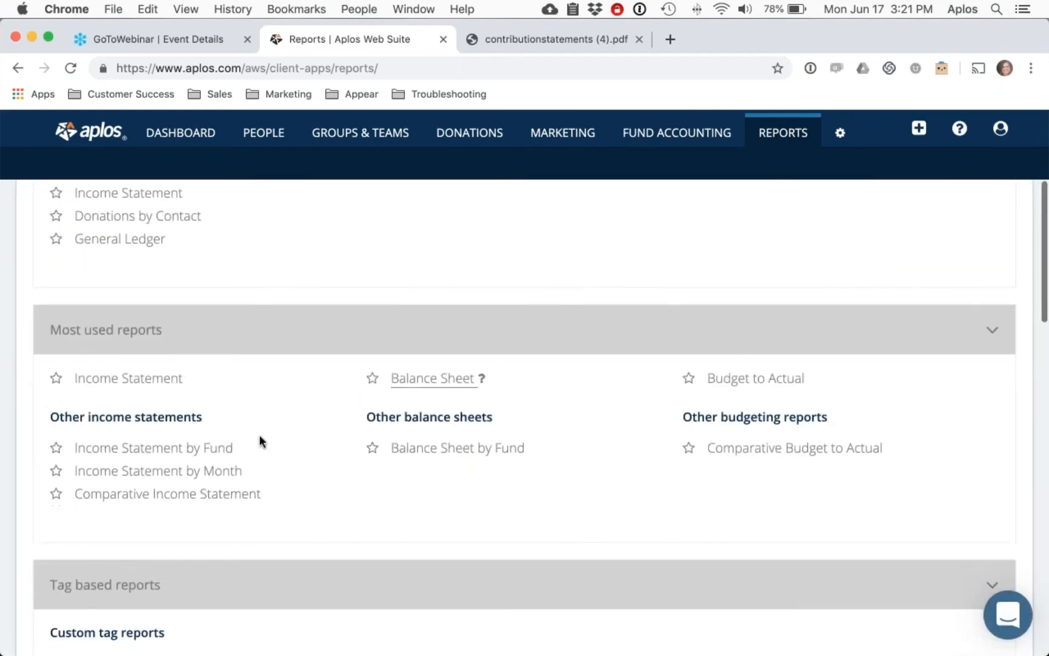
pyautogui.click(132, 451)
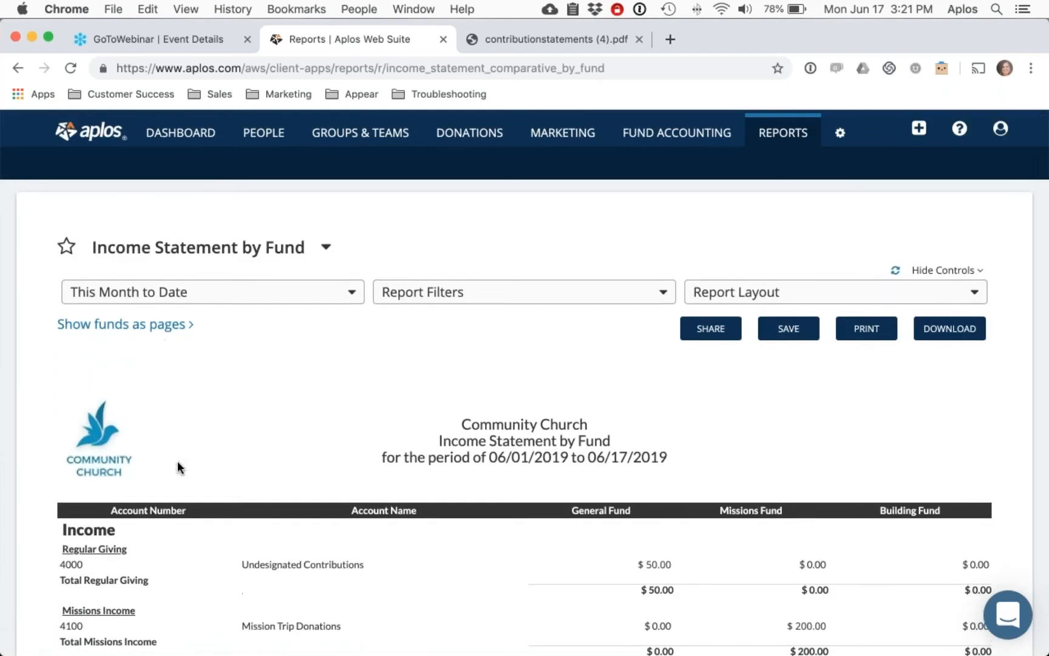
pyautogui.scroll(-2, 178, 468)
pyautogui.scroll(1, 616, 449)
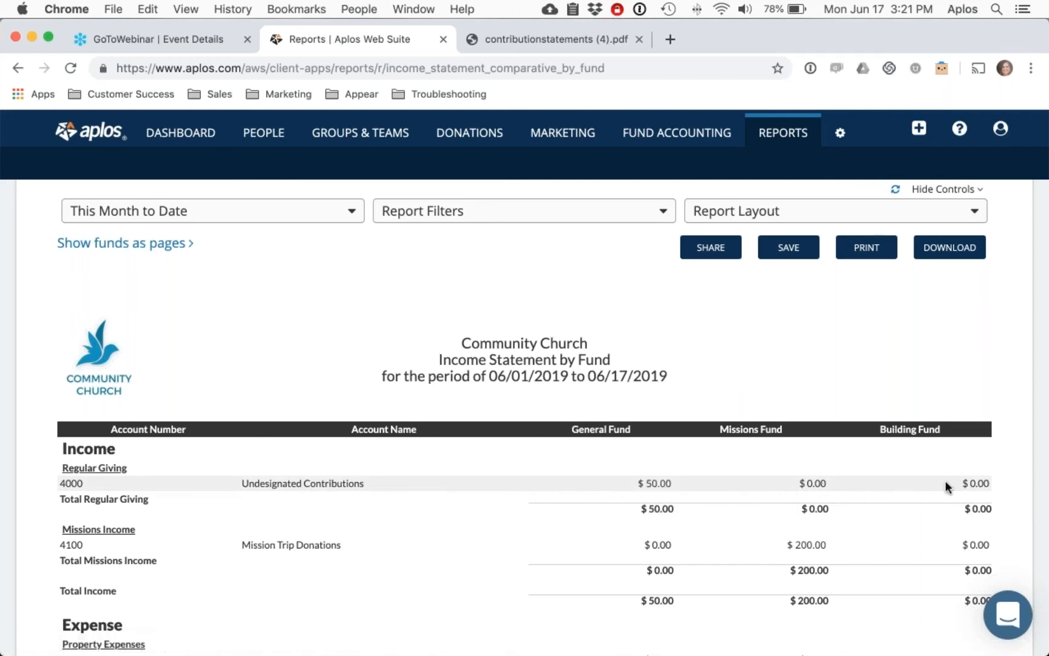
# Switch the Income Statement by Fund to show funds as pages and review the separate fund statements.
pyautogui.click(118, 244)
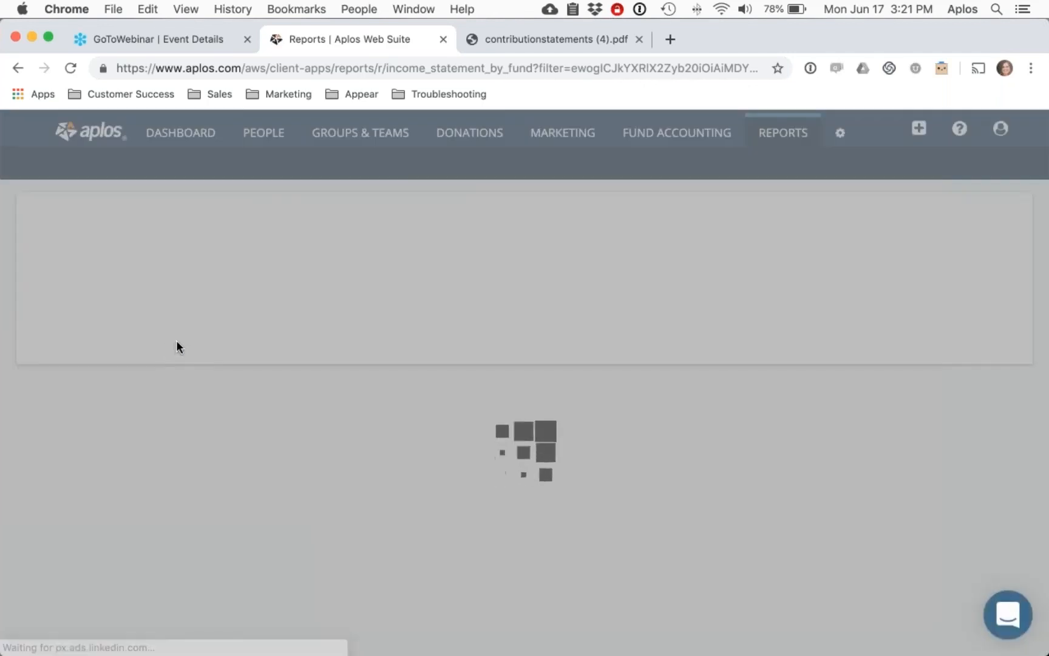
pyautogui.scroll(-1, 350, 388)
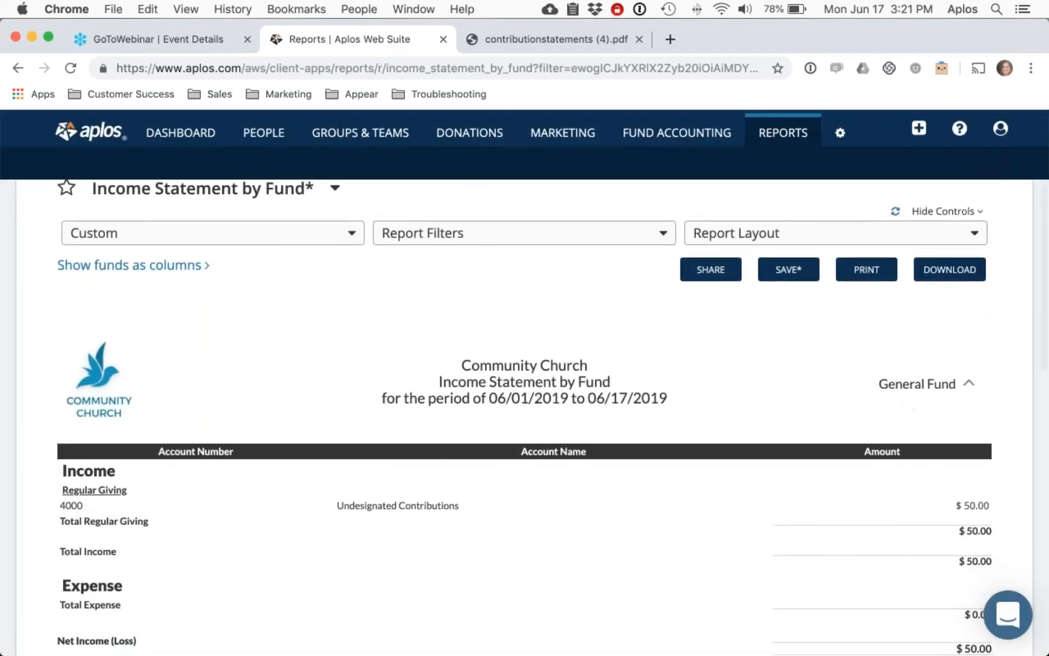
pyautogui.scroll(-3, 908, 389)
pyautogui.scroll(1, 916, 398)
pyautogui.scroll(-6, 915, 398)
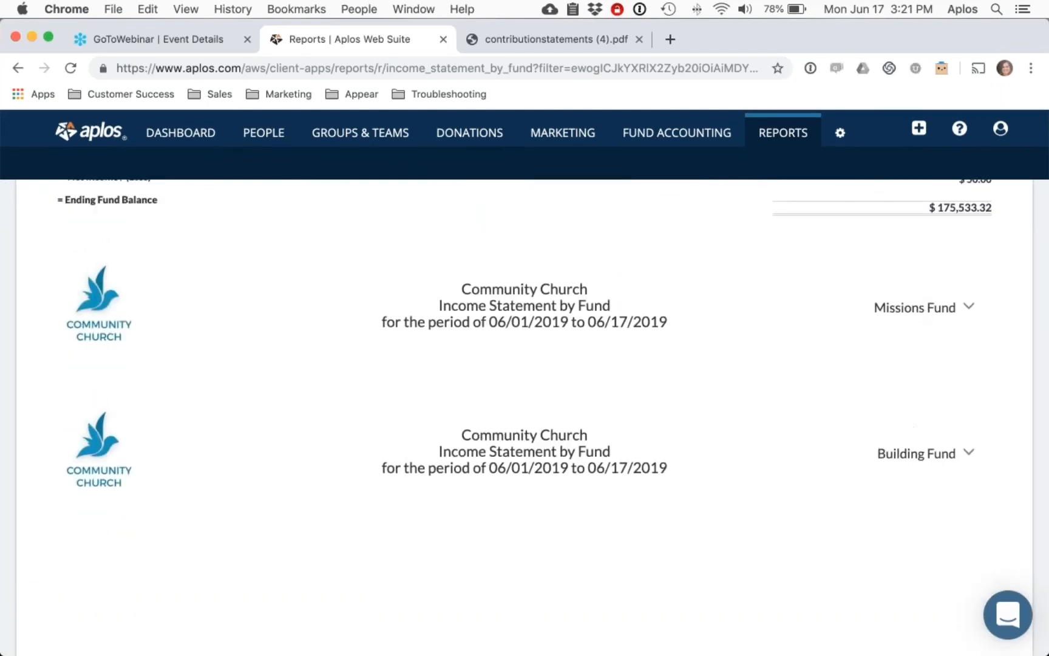
pyautogui.click(1036, 287)
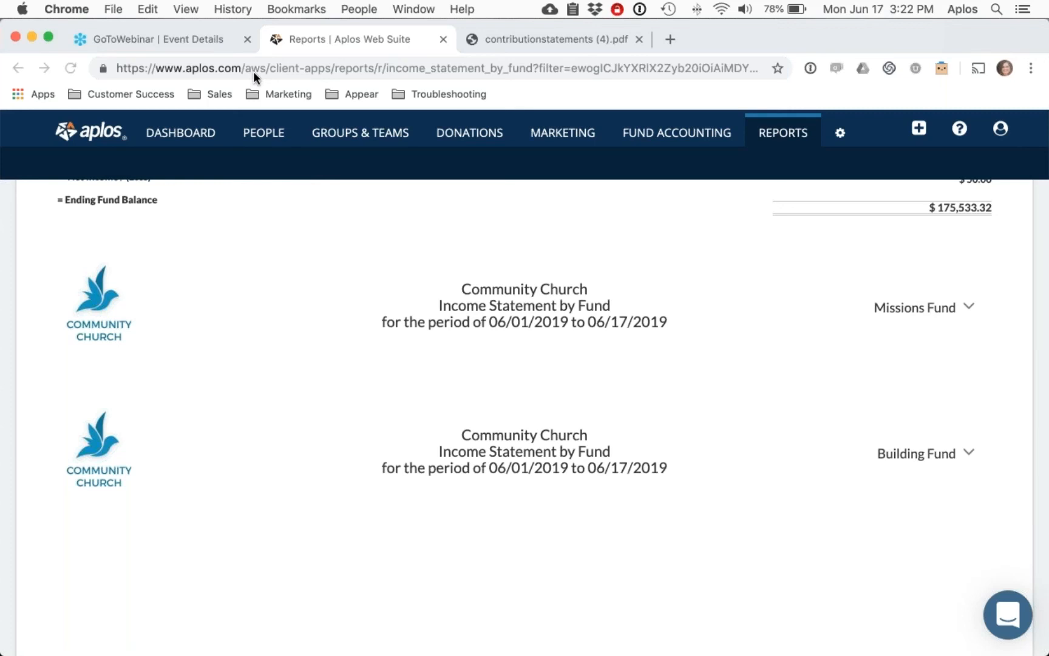
# Open the contact list and examine its entries, contact types and total number of contacts.
pyautogui.click(271, 135)
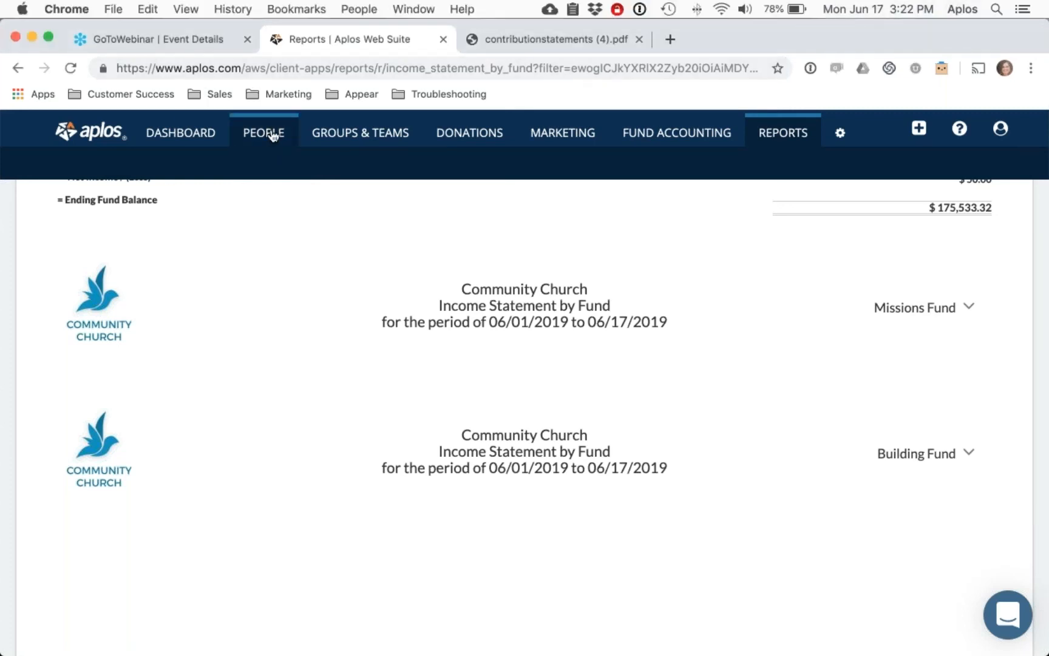
pyautogui.click(96, 165)
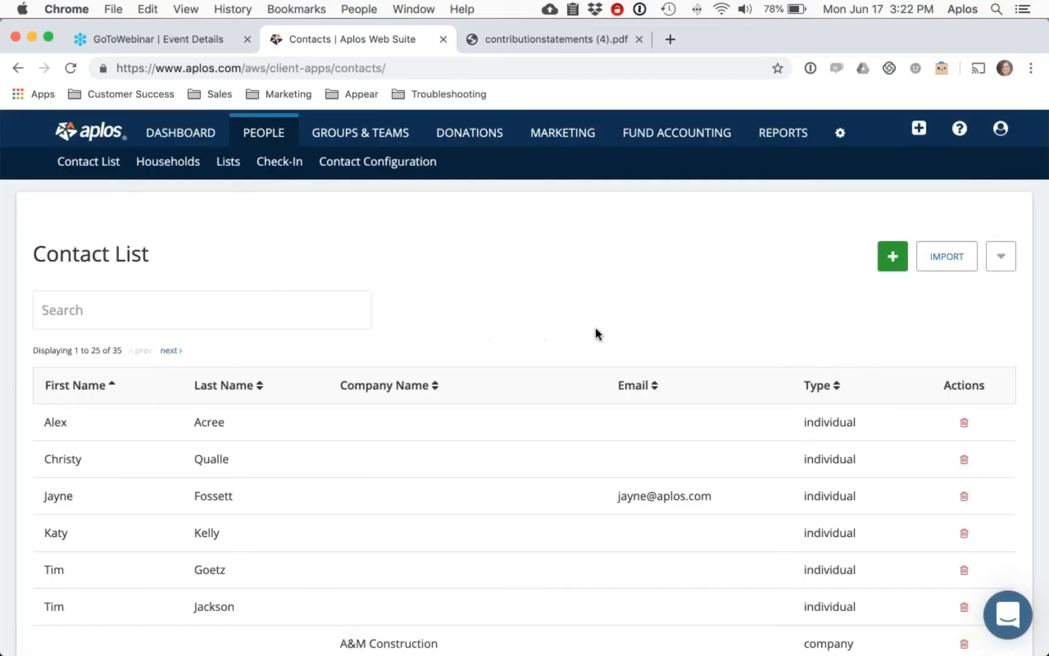
pyautogui.scroll(-3, 595, 327)
pyautogui.scroll(2, 120, 312)
pyautogui.moveTo(114, 314); pyautogui.dragTo(155, 315)
pyautogui.click(131, 317)
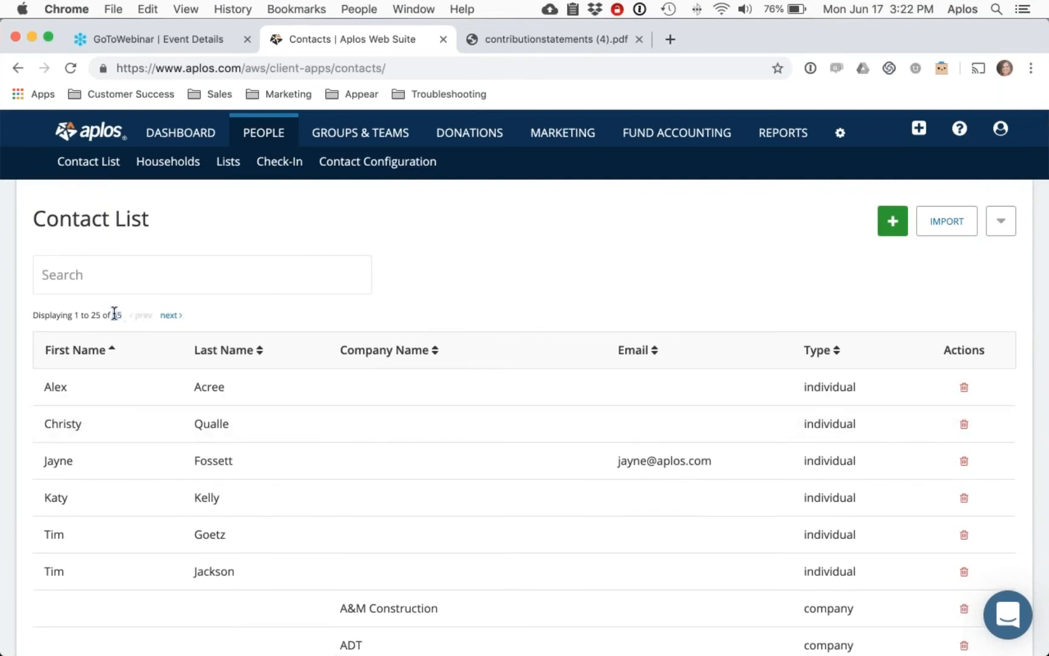
pyautogui.scroll(-10, 527, 396)
pyautogui.scroll(-4, 527, 396)
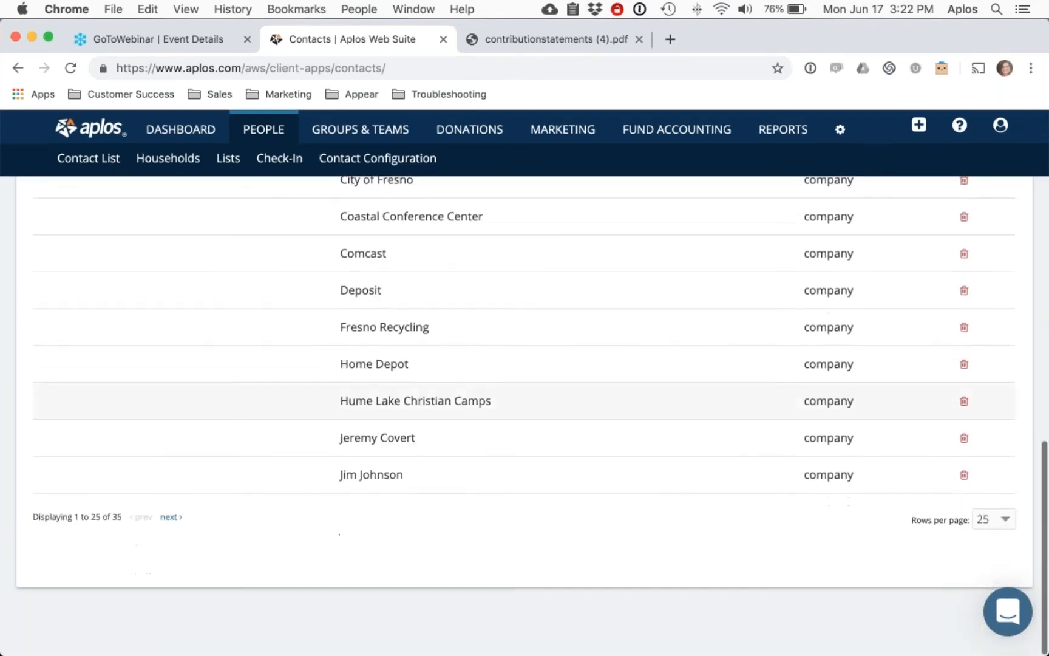
pyautogui.doubleClick(114, 520)
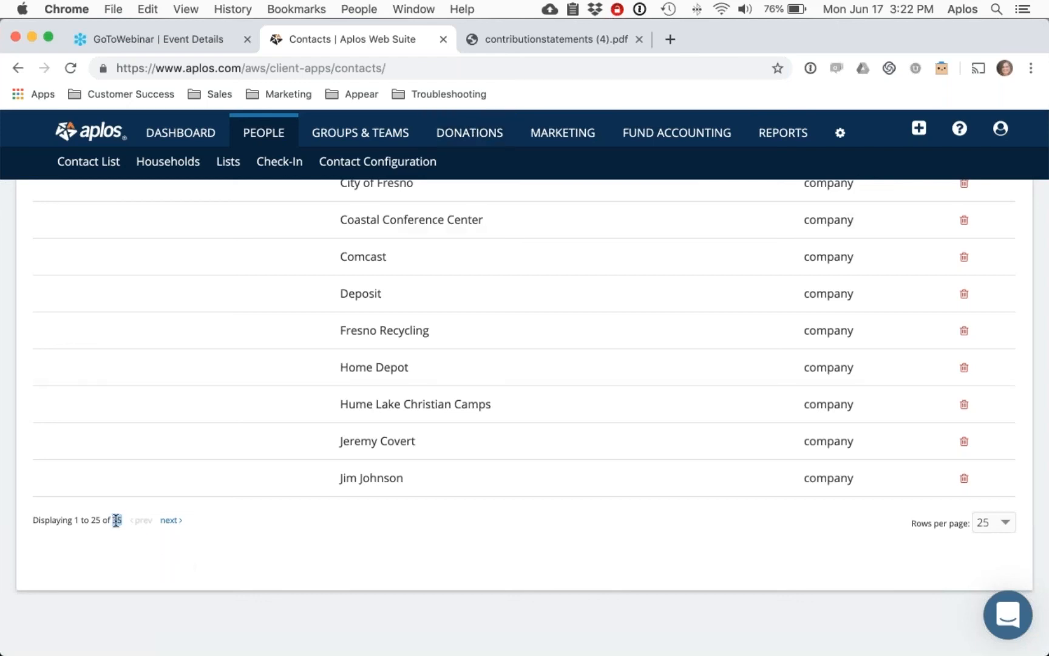
pyautogui.scroll(3, 398, 504)
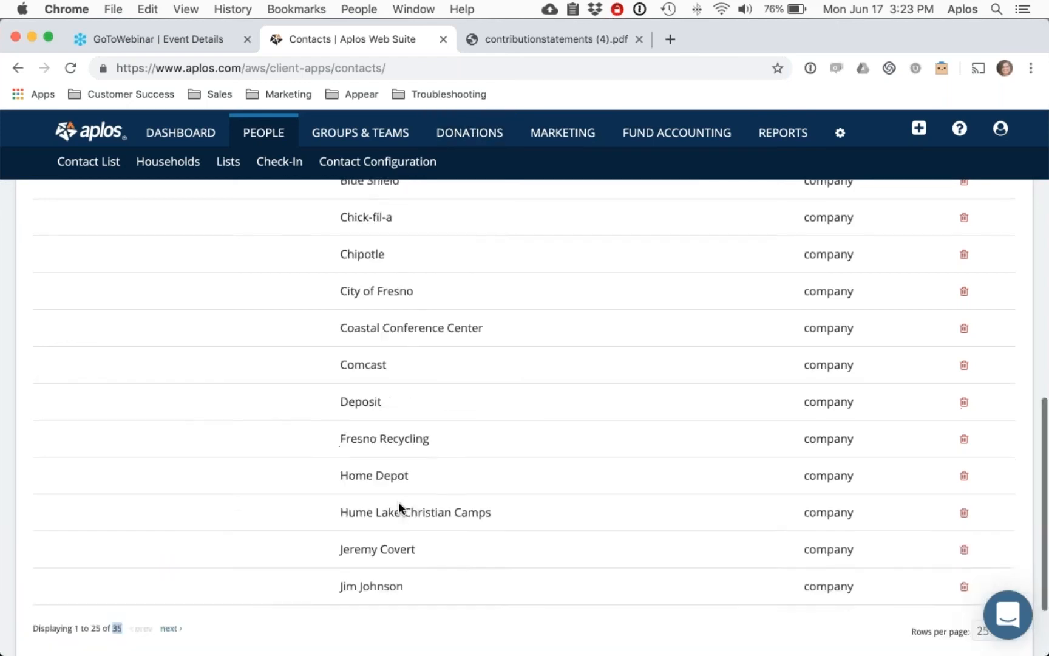
pyautogui.scroll(15, 398, 502)
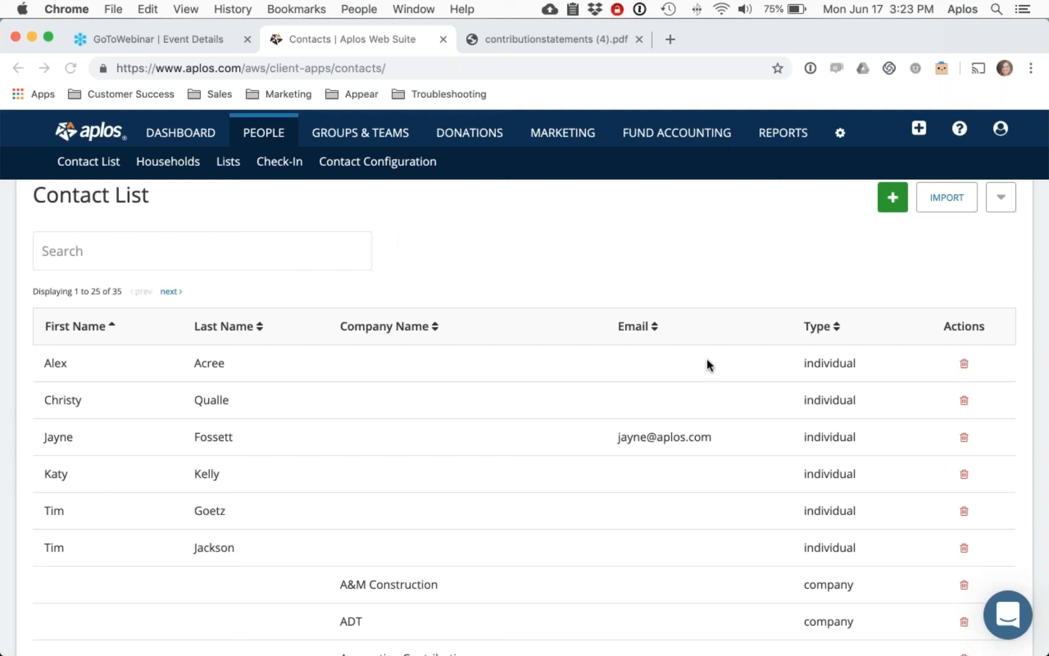
# Open the Accounts Receivable page from the fund accounting transactions.
pyautogui.click(826, 234)
pyautogui.click(258, 74)
pyautogui.click(532, 87)
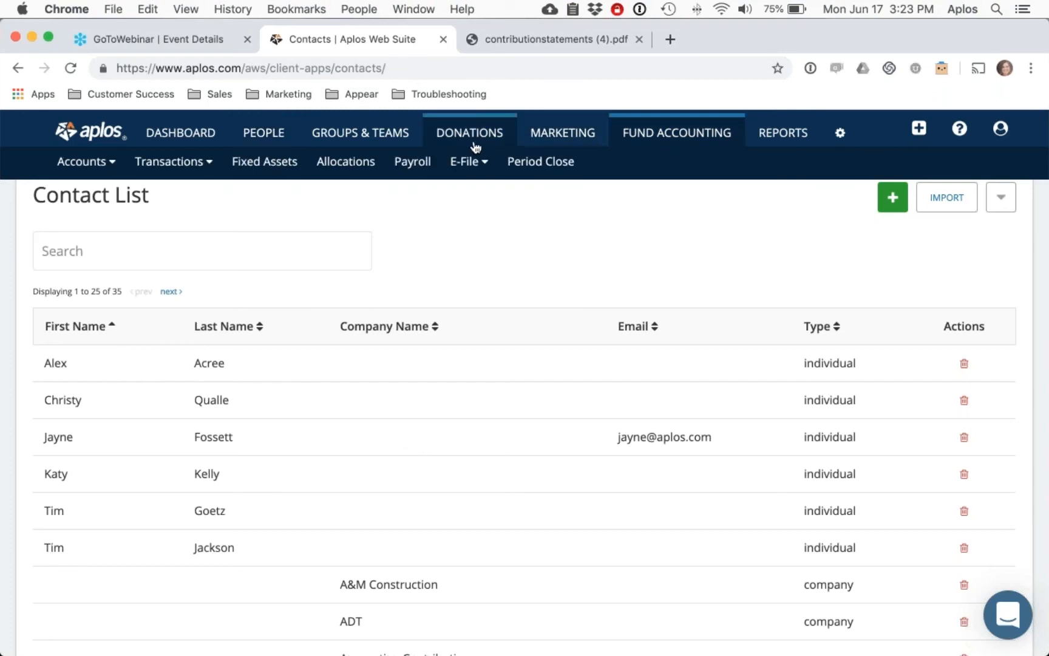
pyautogui.moveTo(168, 161)
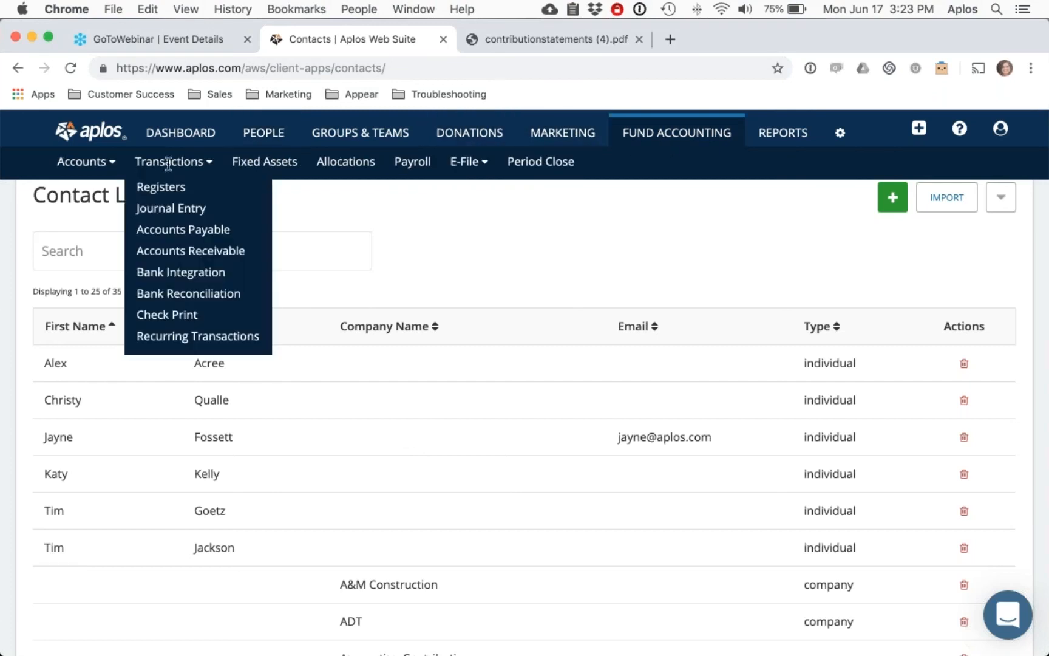
pyautogui.click(167, 251)
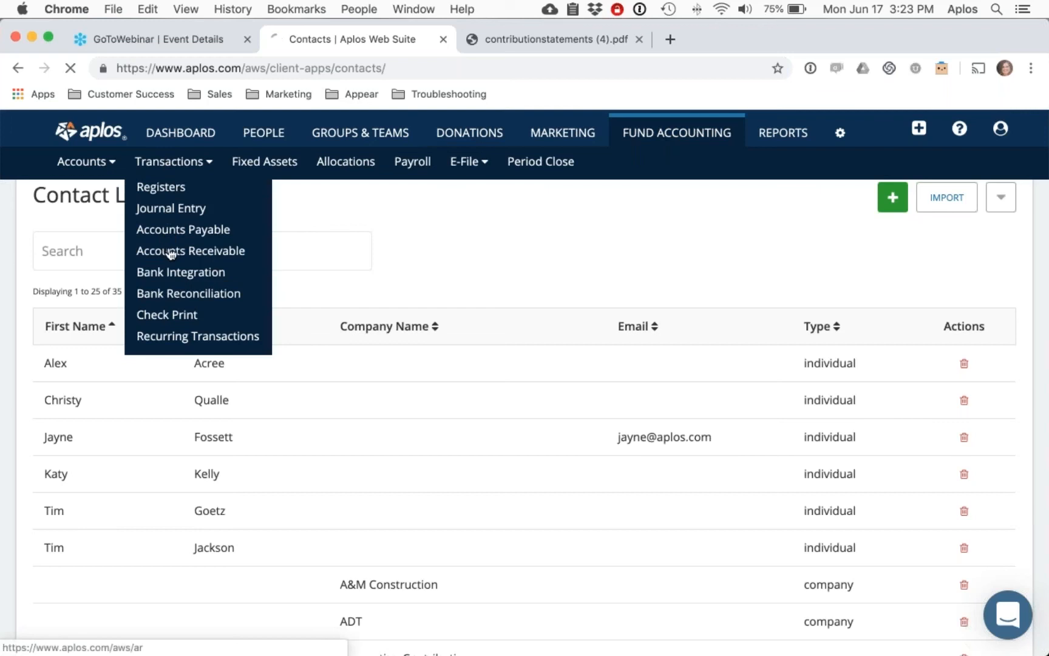
# Select the open invoice due 05/09/2019 under Receive Payments, keeping 1000 - Checking as the cash account.
pyautogui.scroll(-1, 201, 367)
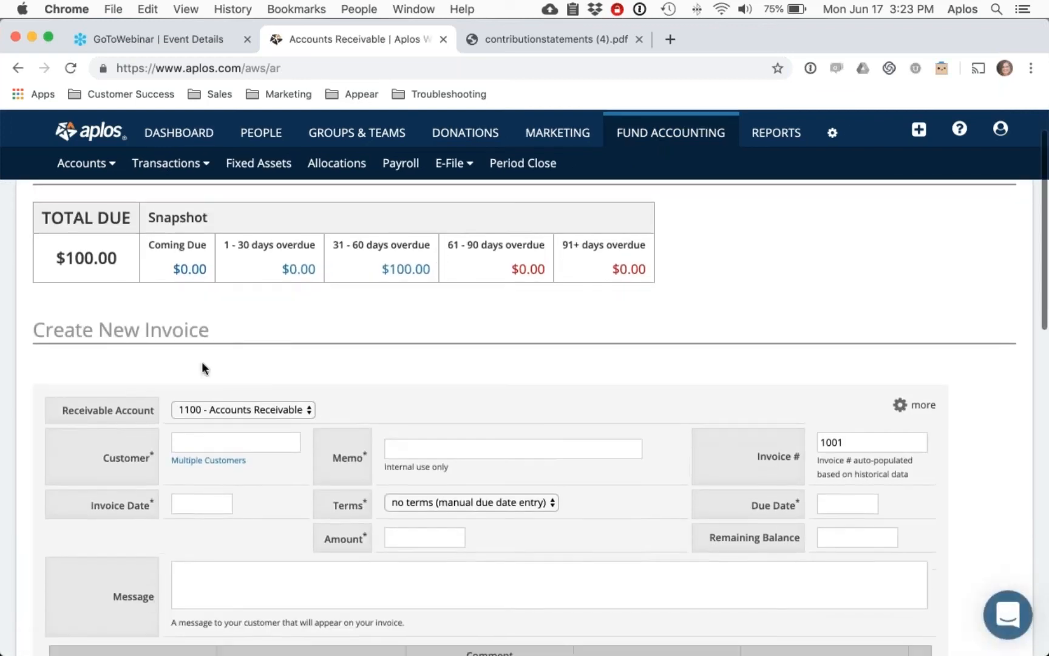
pyautogui.scroll(-5, 557, 450)
pyautogui.scroll(-5, 234, 457)
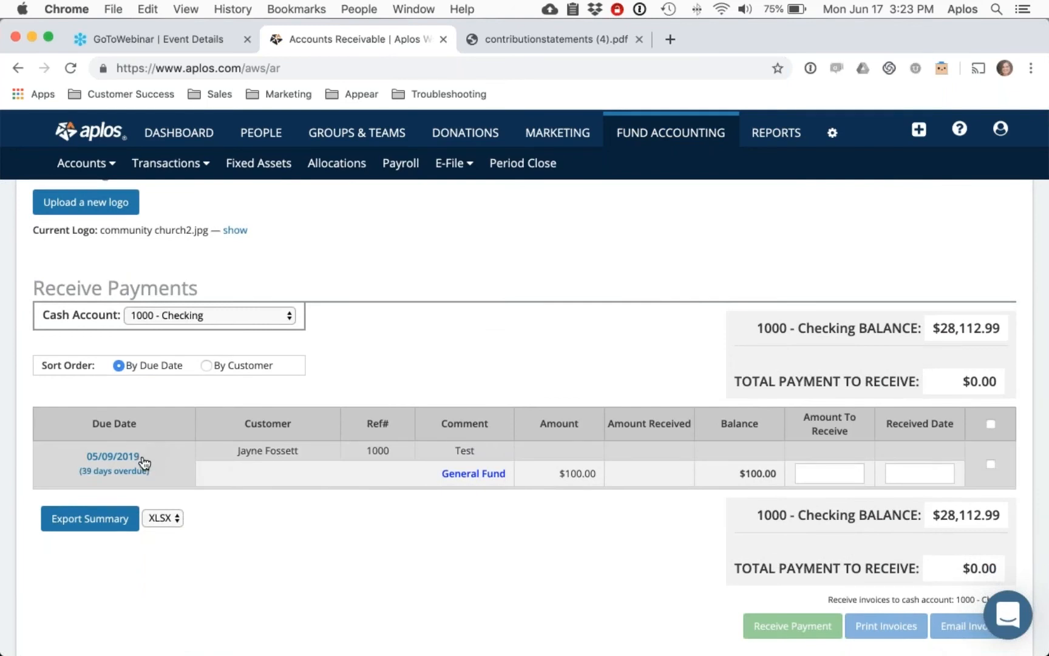
pyautogui.click(991, 465)
pyautogui.scroll(-2, 879, 500)
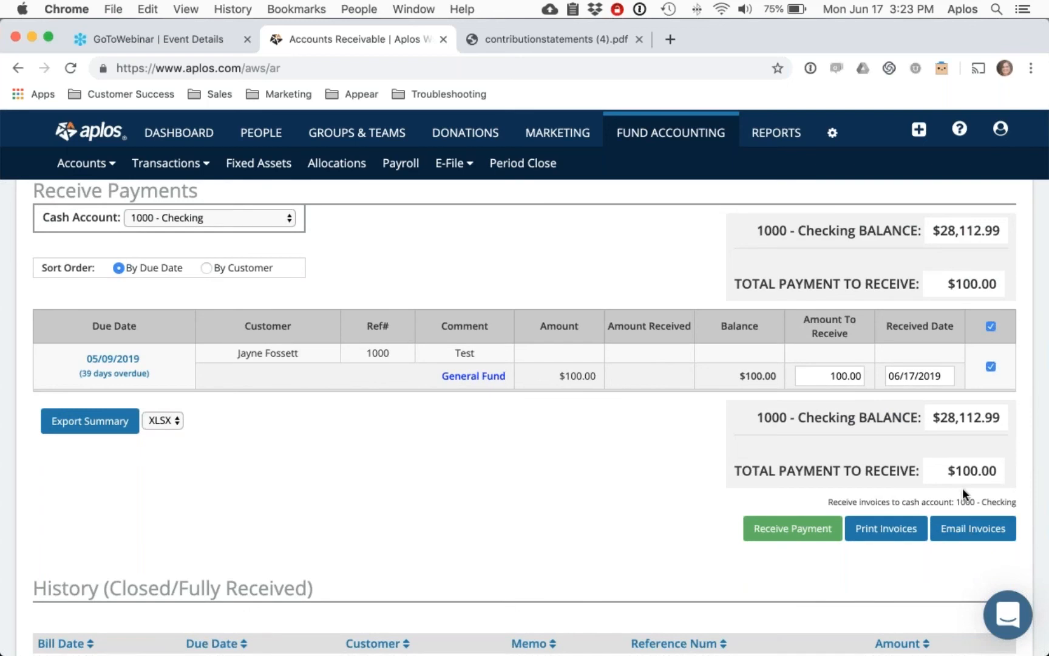
# Open the fund accounting payroll page and review the Gusto Payroll features and sign-up options.
pyautogui.click(1030, 295)
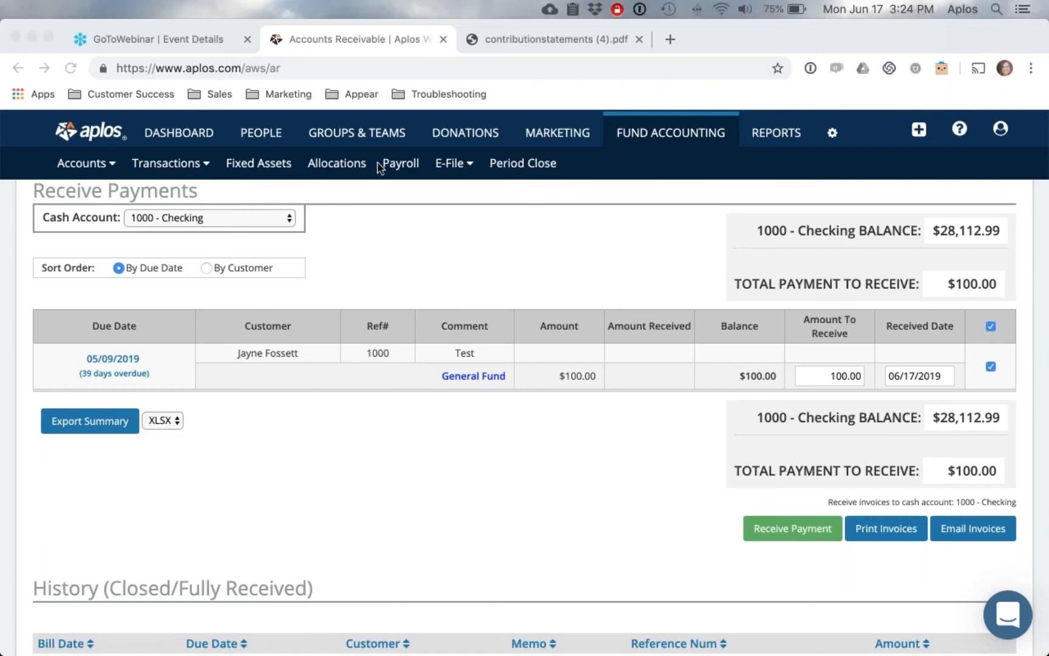
pyautogui.click(398, 167)
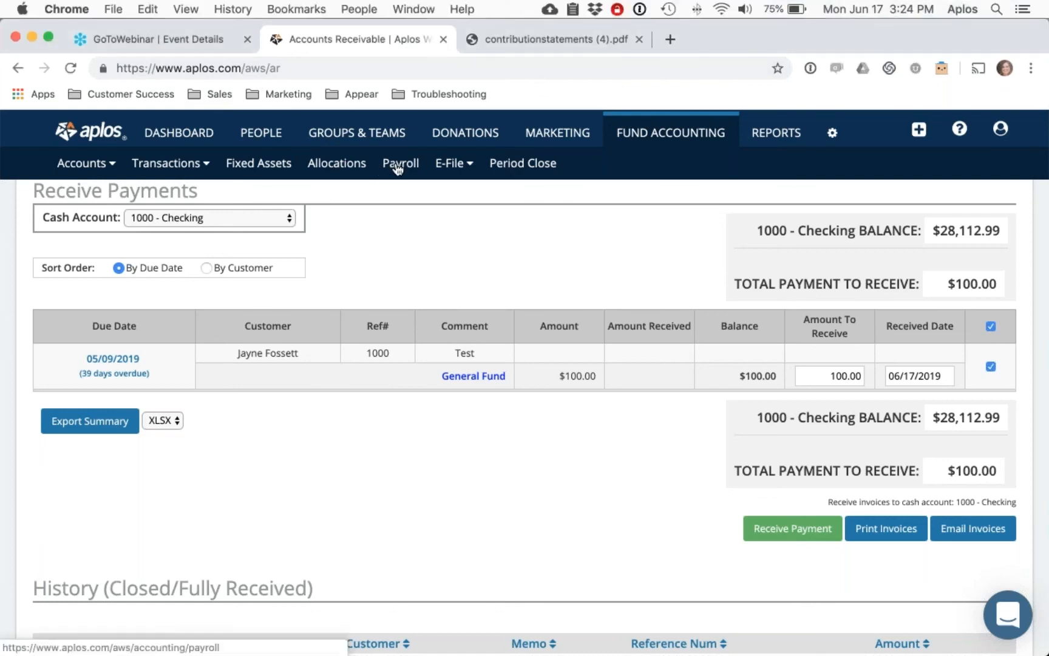
pyautogui.click(398, 166)
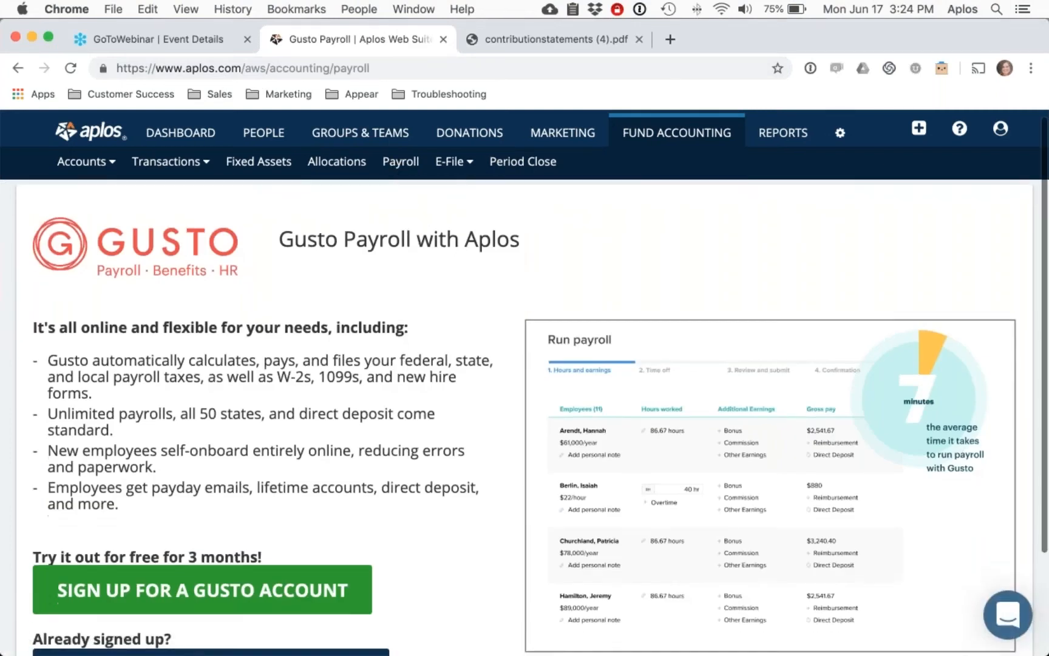
pyautogui.scroll(-1, 525, 389)
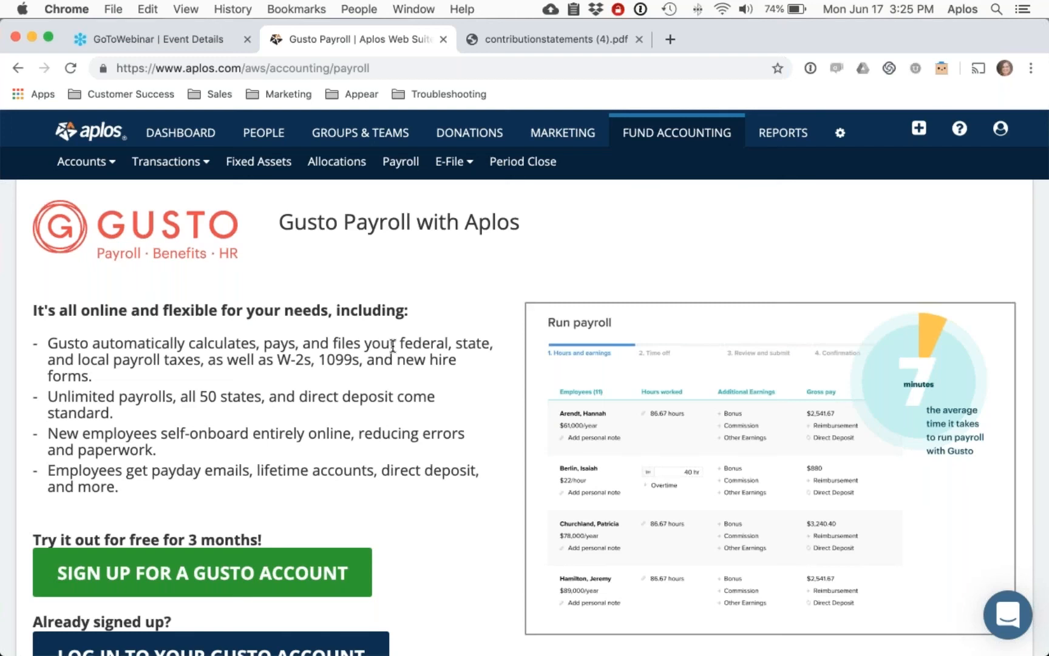
pyautogui.scroll(-1, 393, 347)
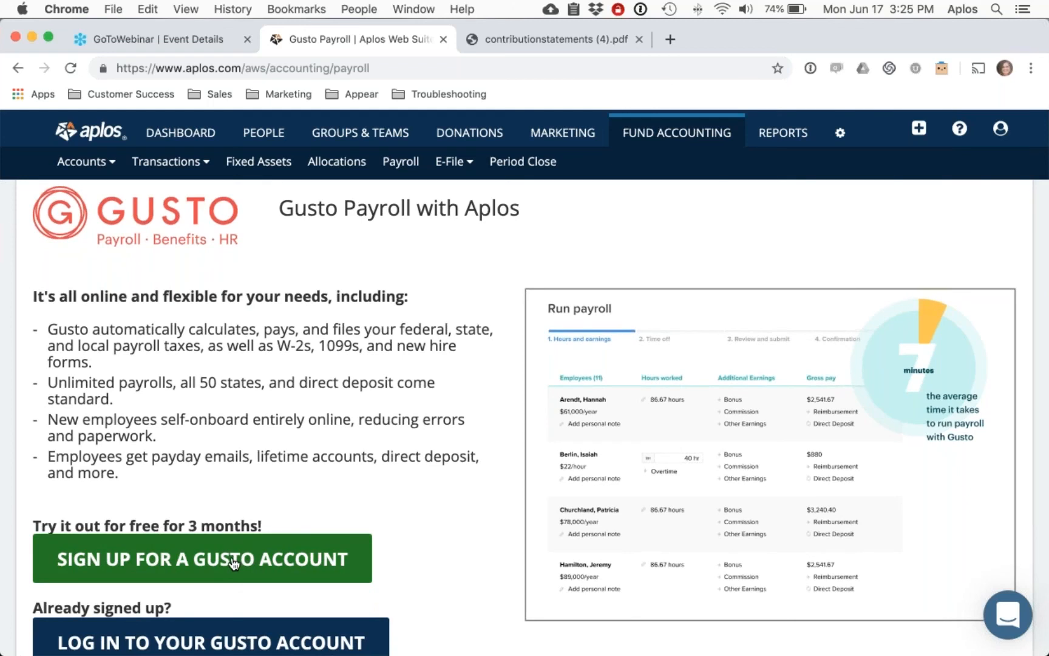
# Open the Gusto account sign-up page, review its free trial form and close the page.
pyautogui.click(186, 560)
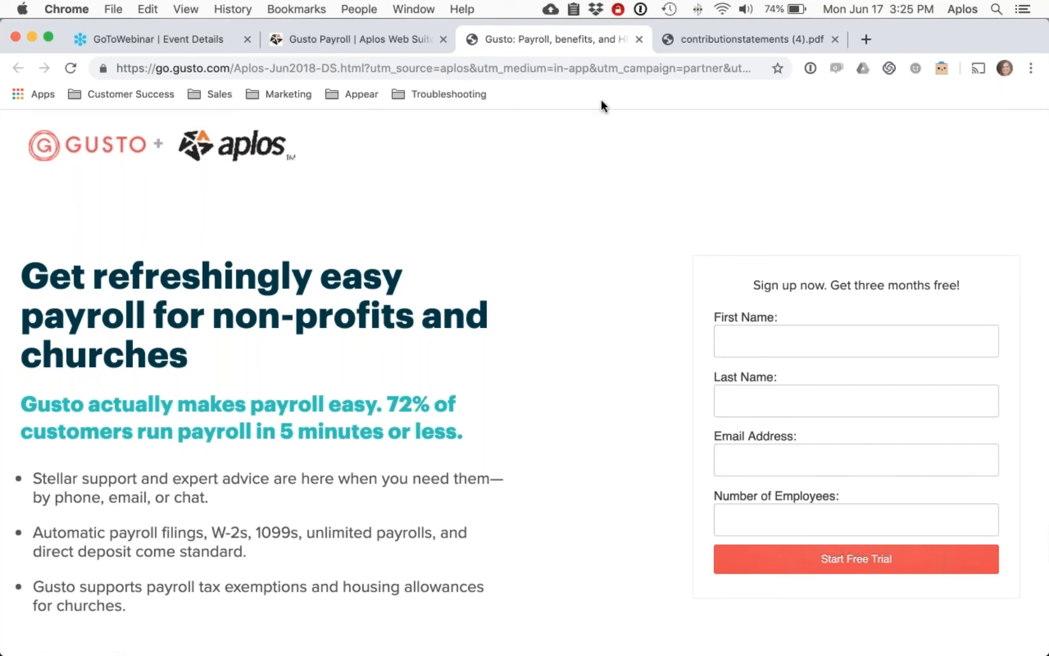
pyautogui.click(639, 39)
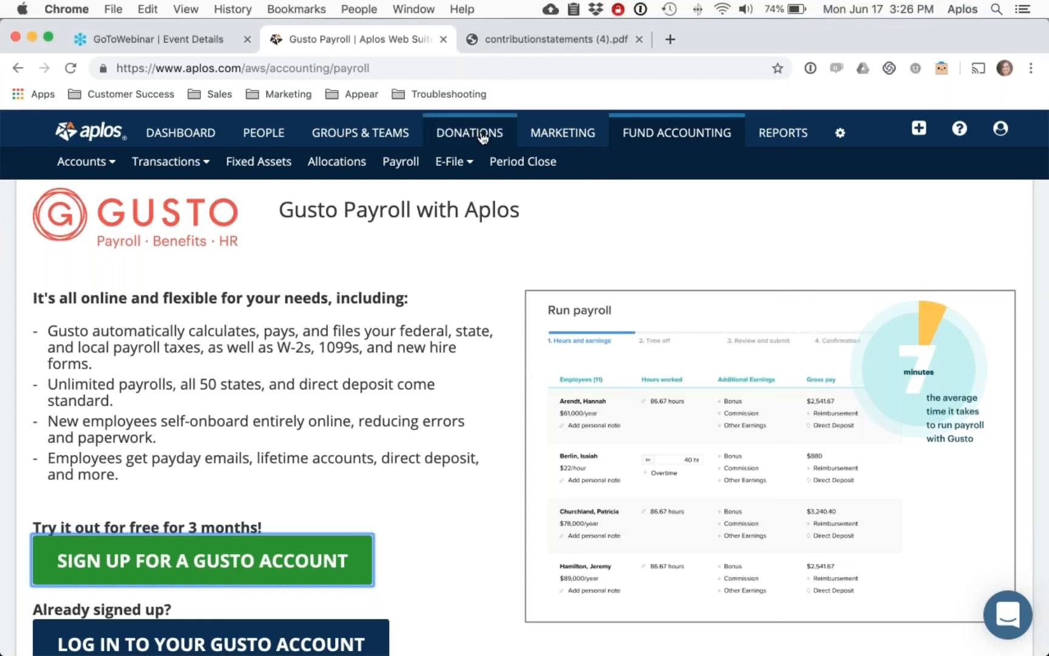
# Open the Partners page in the settings and review the available integration apps and the plan upgrade option.
pyautogui.click(840, 132)
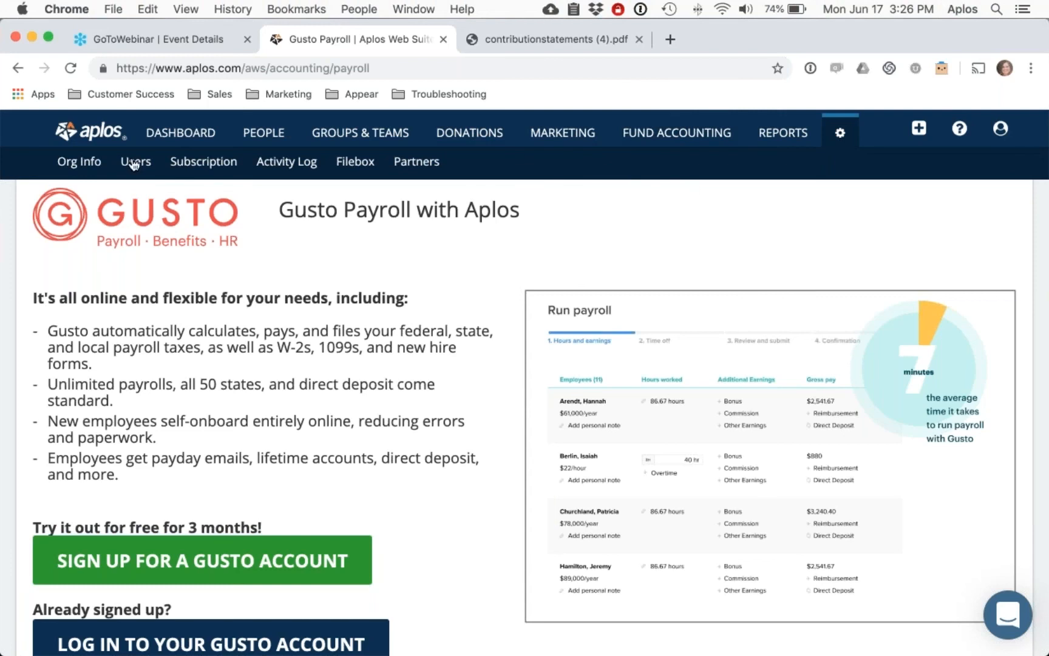
pyautogui.click(426, 164)
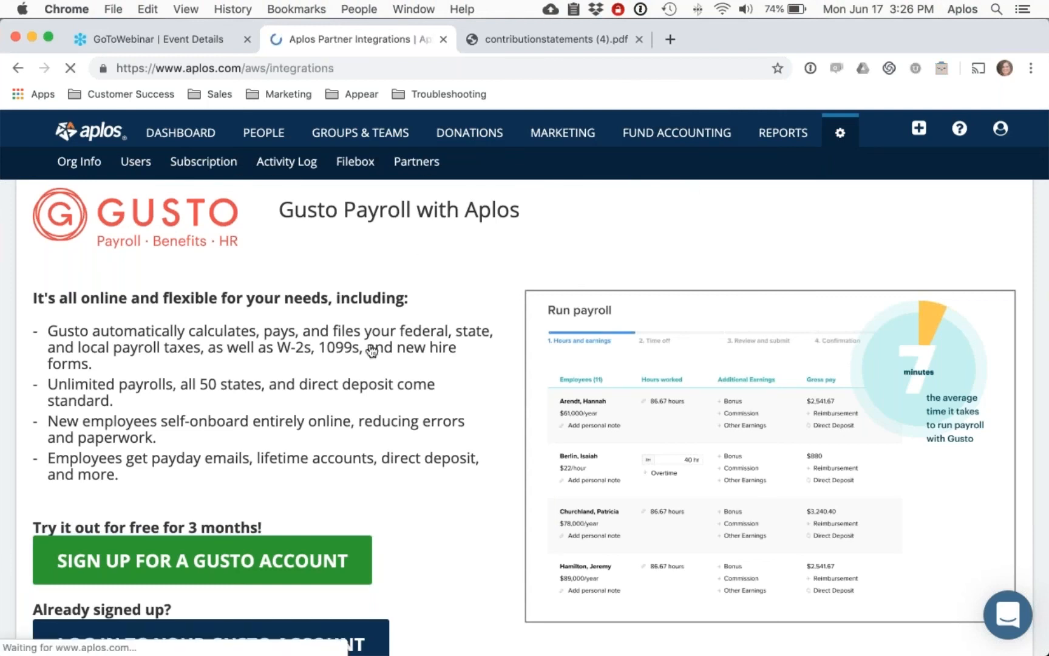
pyautogui.scroll(-1, 373, 345)
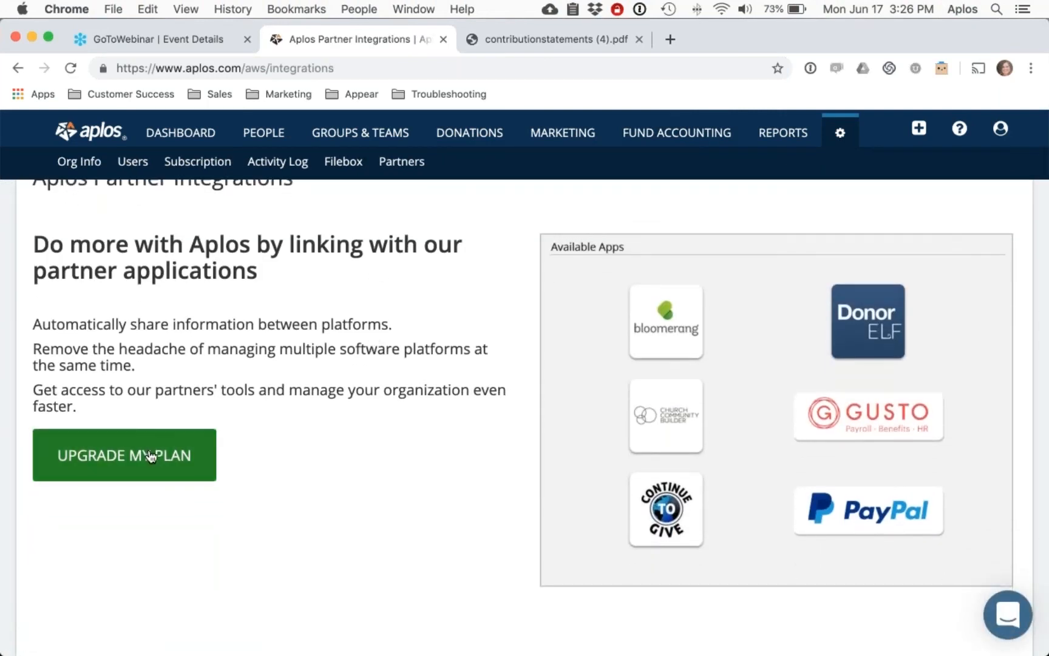
pyautogui.scroll(2, 152, 461)
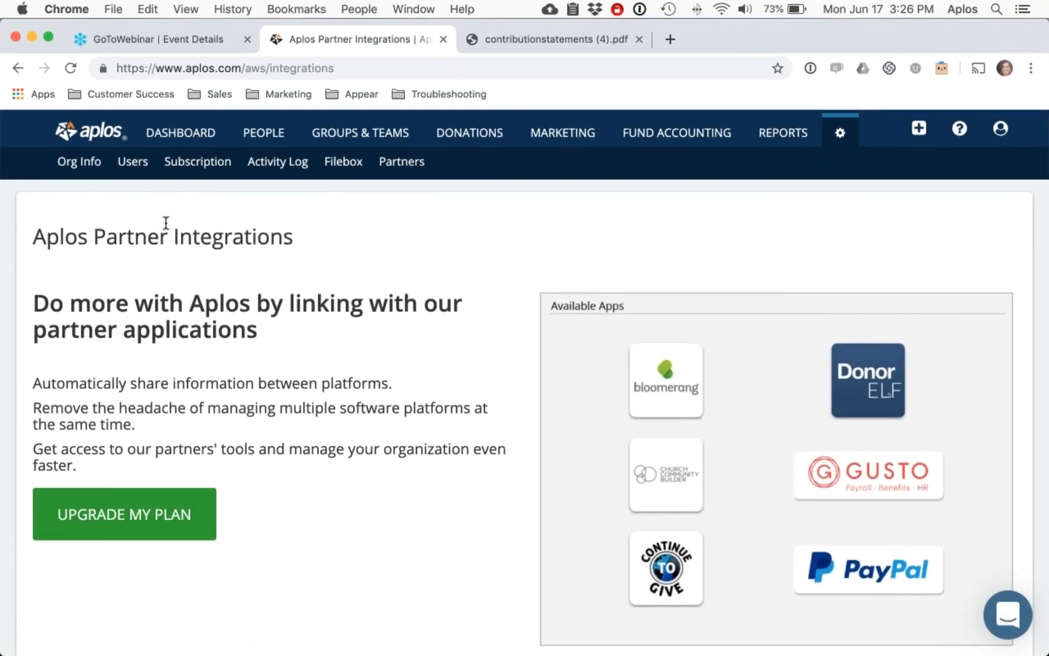
# Open the Subscription page, compare the annually billed plans and highlight Partner Integrations under the Growing plan.
pyautogui.click(212, 167)
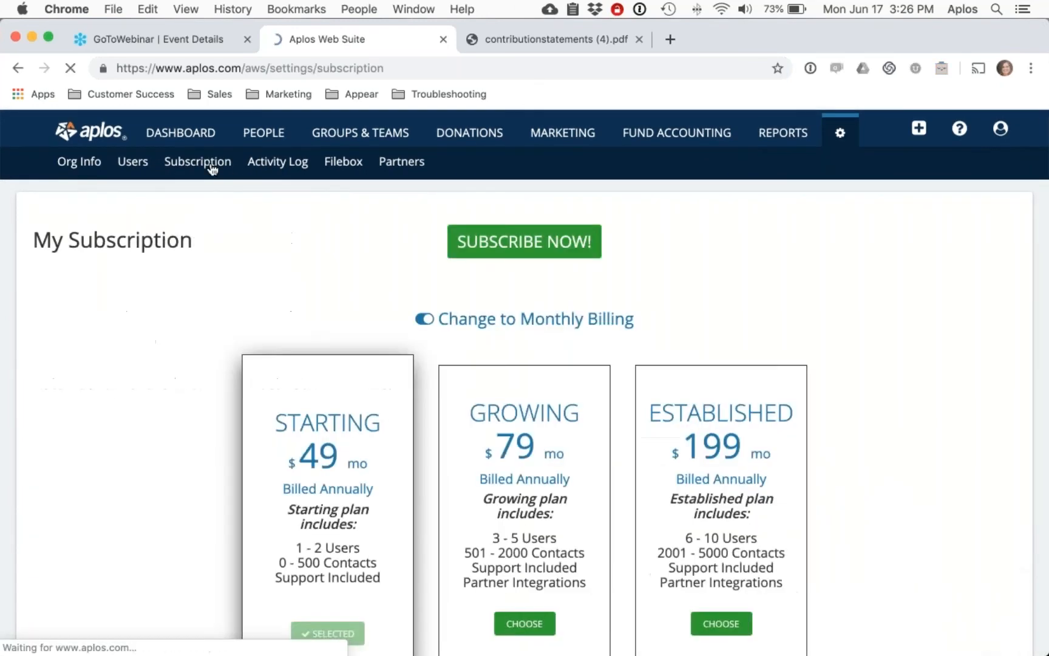
pyautogui.scroll(-2, 225, 354)
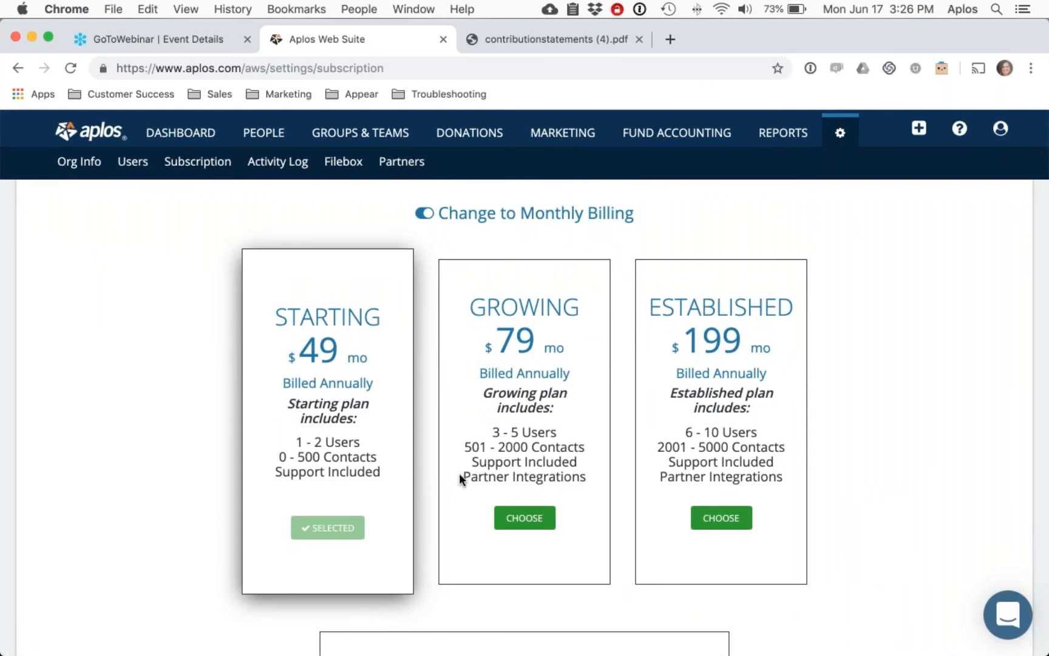
pyautogui.moveTo(463, 478); pyautogui.dragTo(586, 479)
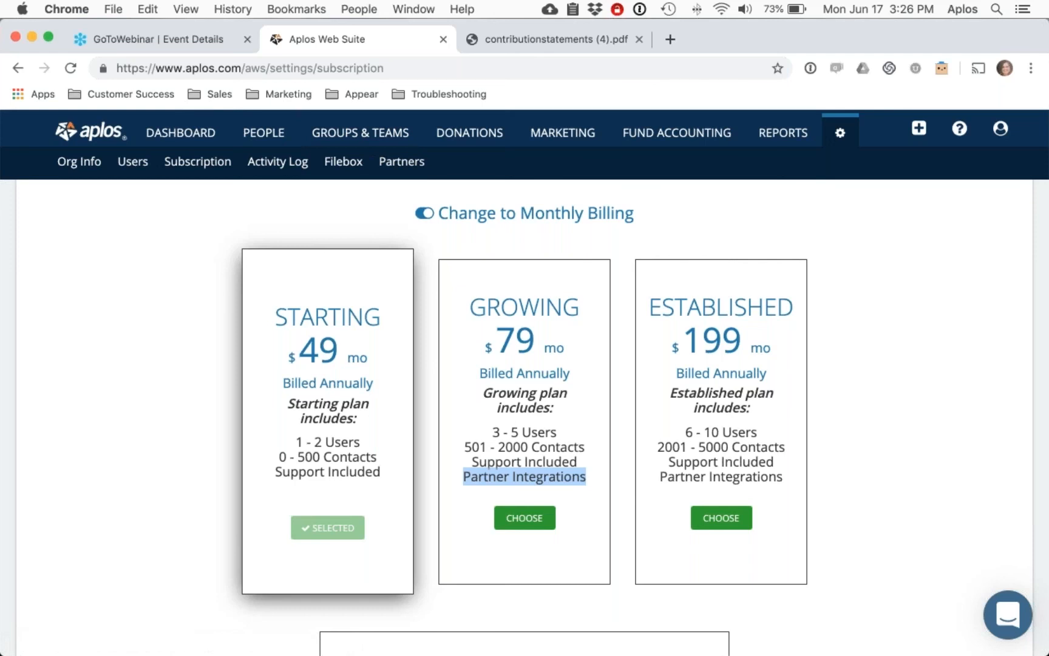
pyautogui.click(1032, 75)
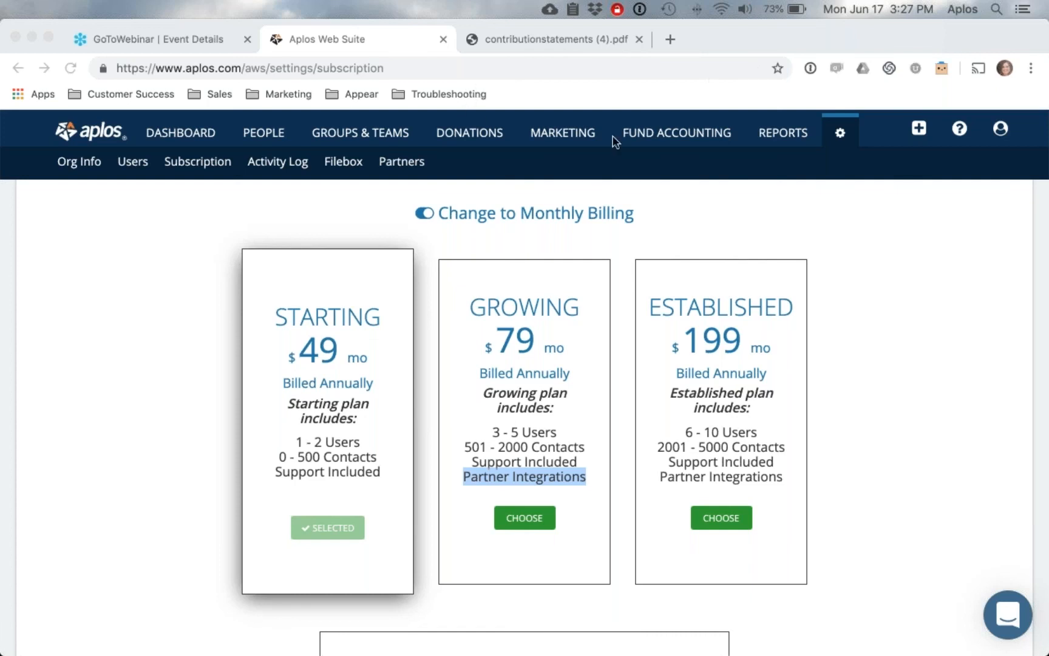
# Open the Add User form from the Users settings and examine the available user roles.
pyautogui.click(139, 171)
pyautogui.click(138, 168)
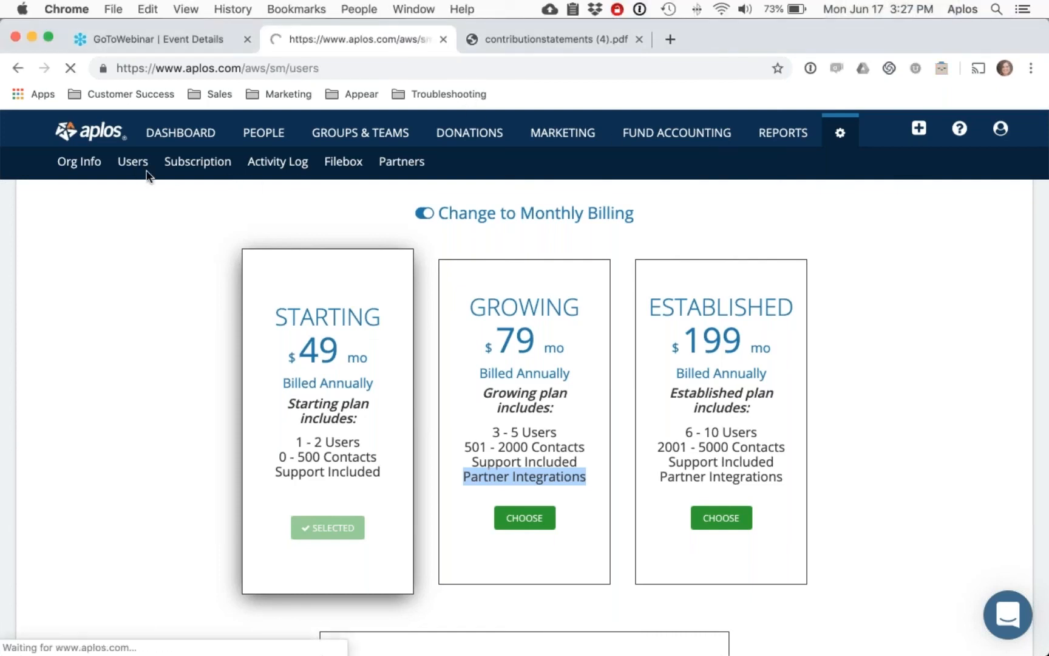
pyautogui.click(140, 229)
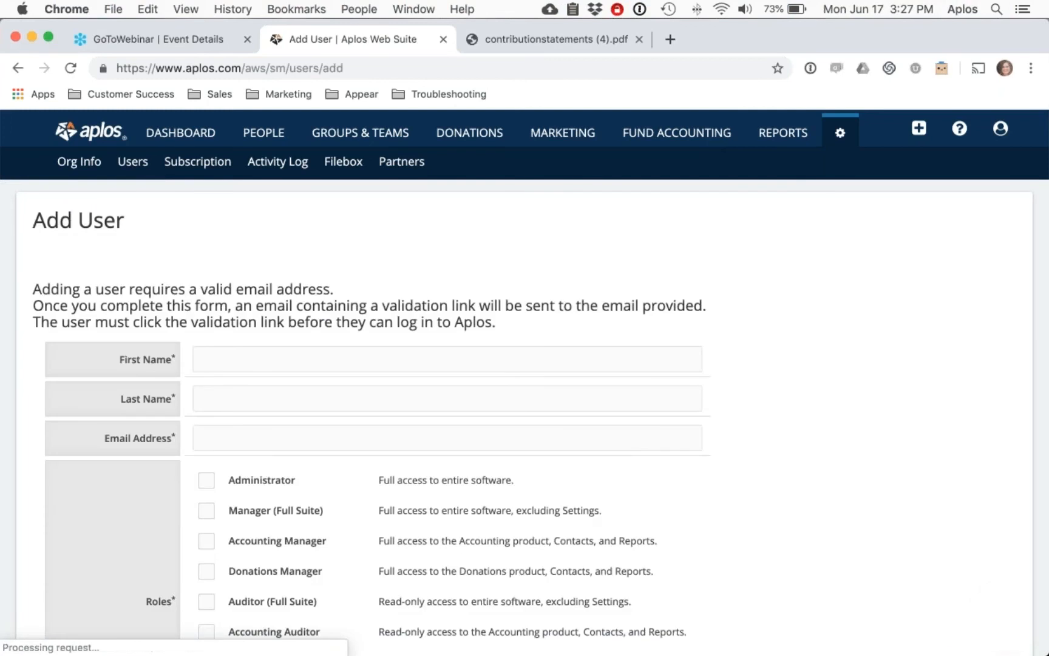
pyautogui.scroll(-3, 874, 373)
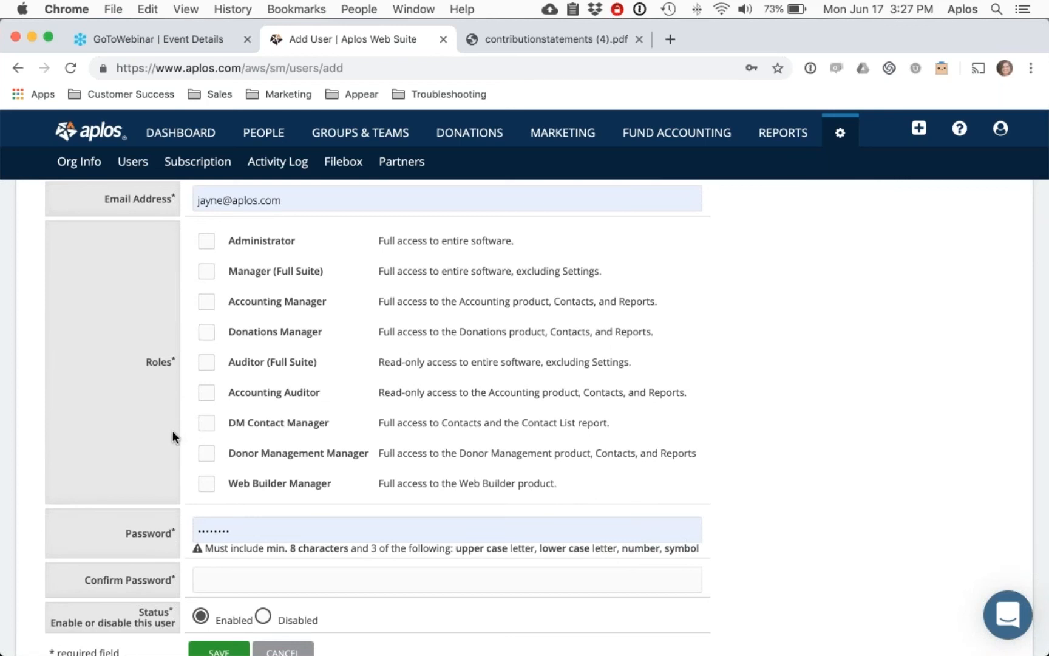
# Try the Donor Management Manager role for the new user, switch to Donations Manager and highlight its access description.
pyautogui.click(206, 455)
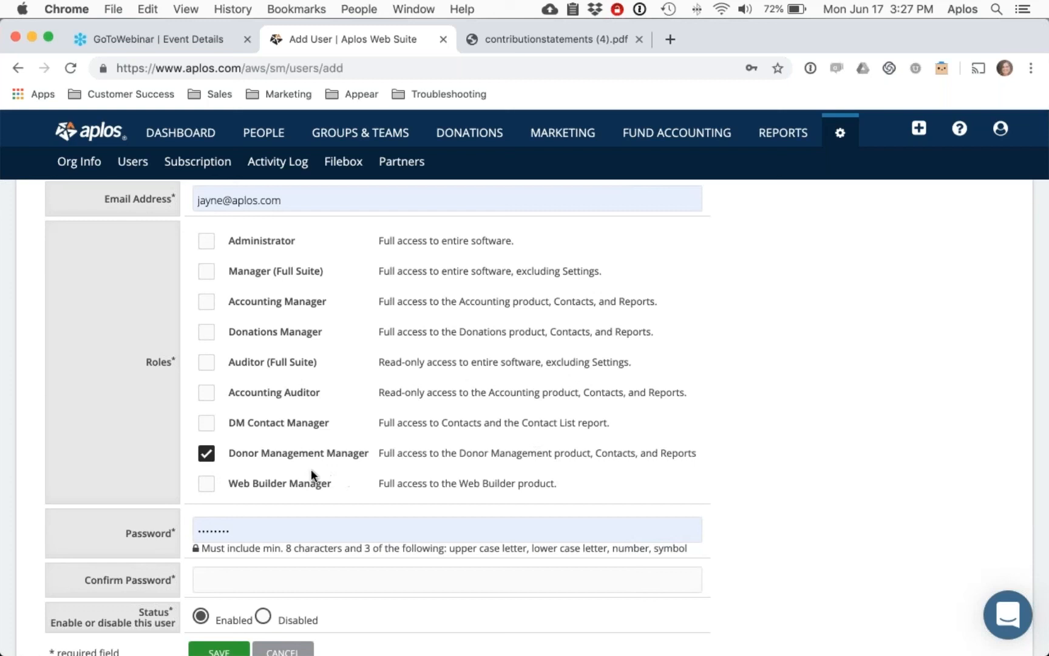
pyautogui.click(206, 456)
pyautogui.click(206, 333)
pyautogui.moveTo(378, 332); pyautogui.dragTo(654, 338)
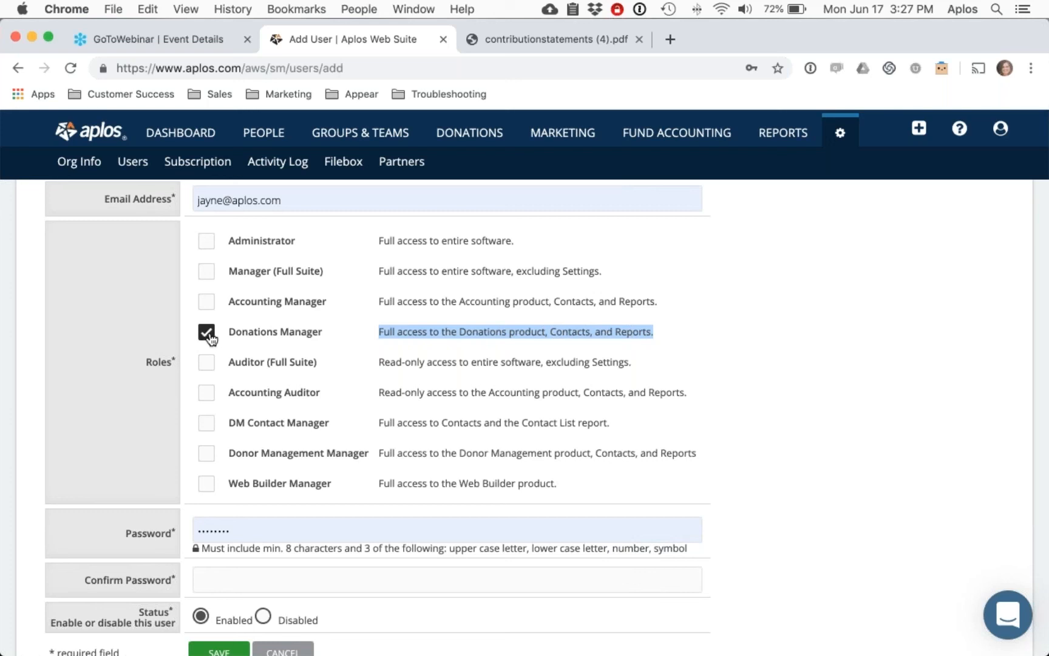
pyautogui.click(1031, 74)
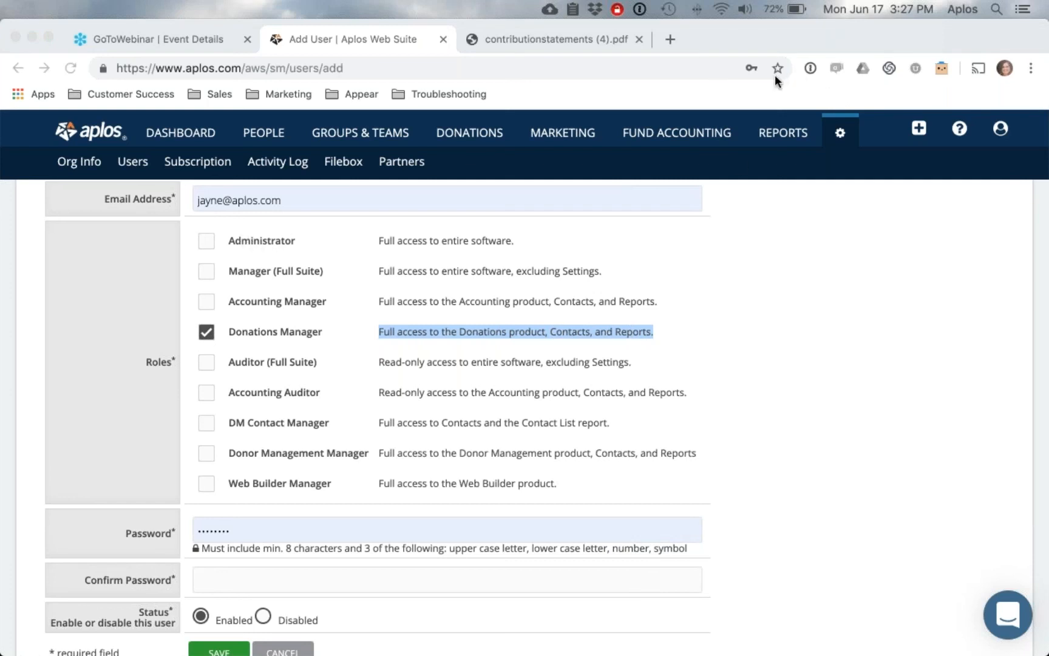
# Swap Donations Manager for the Manager (Full Suite) role, clear that role and highlight the Donor Management Manager label.
pyautogui.click(207, 332)
pyautogui.click(207, 274)
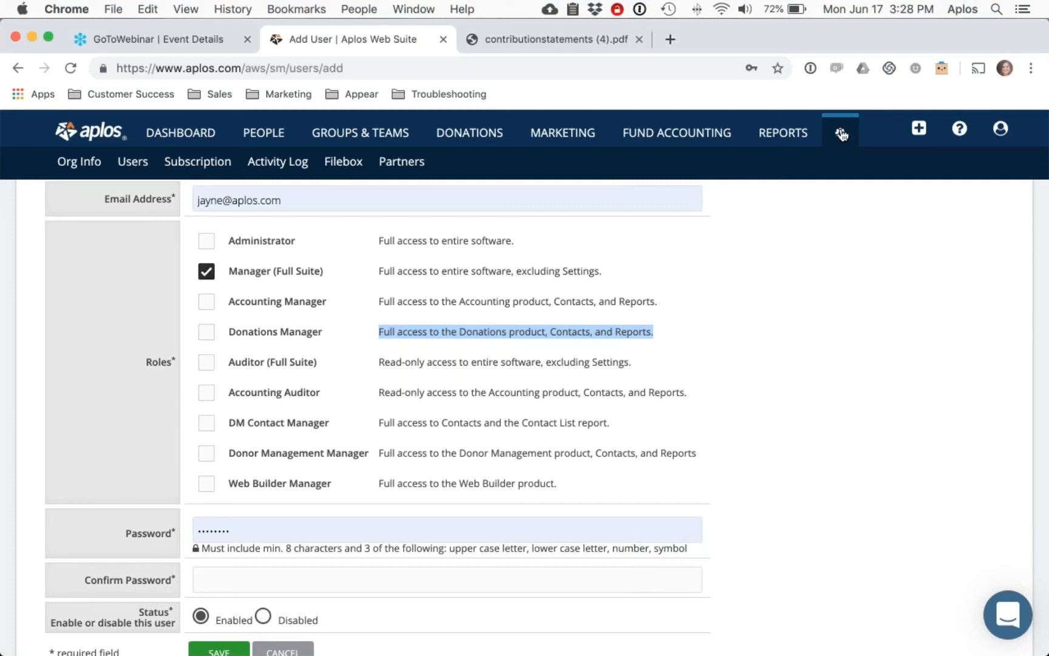
pyautogui.click(207, 275)
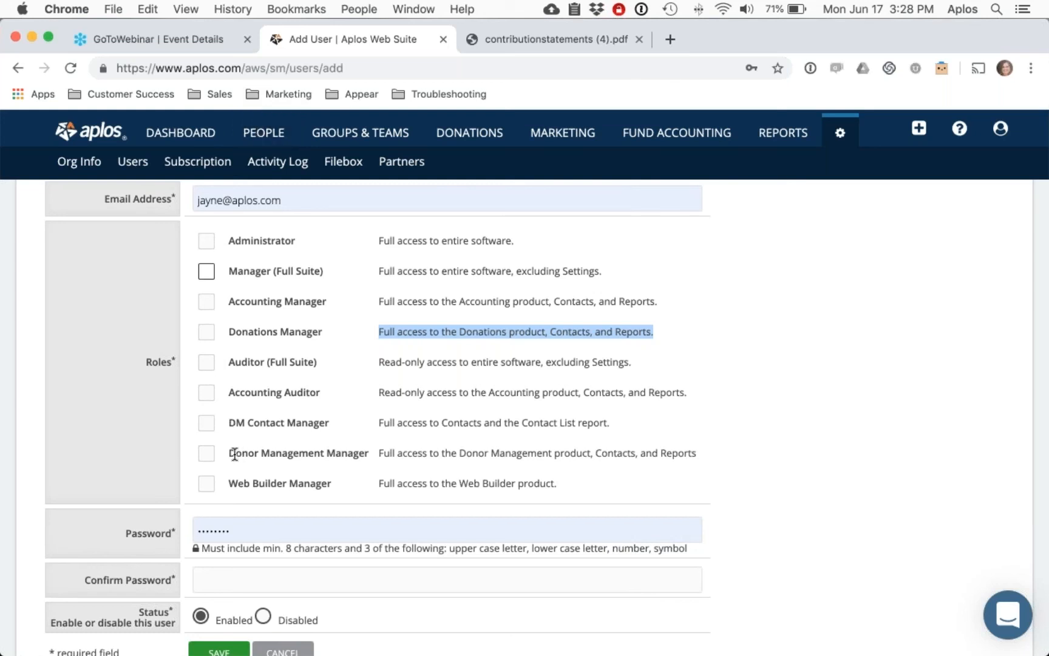
pyautogui.moveTo(228, 453); pyautogui.dragTo(362, 450)
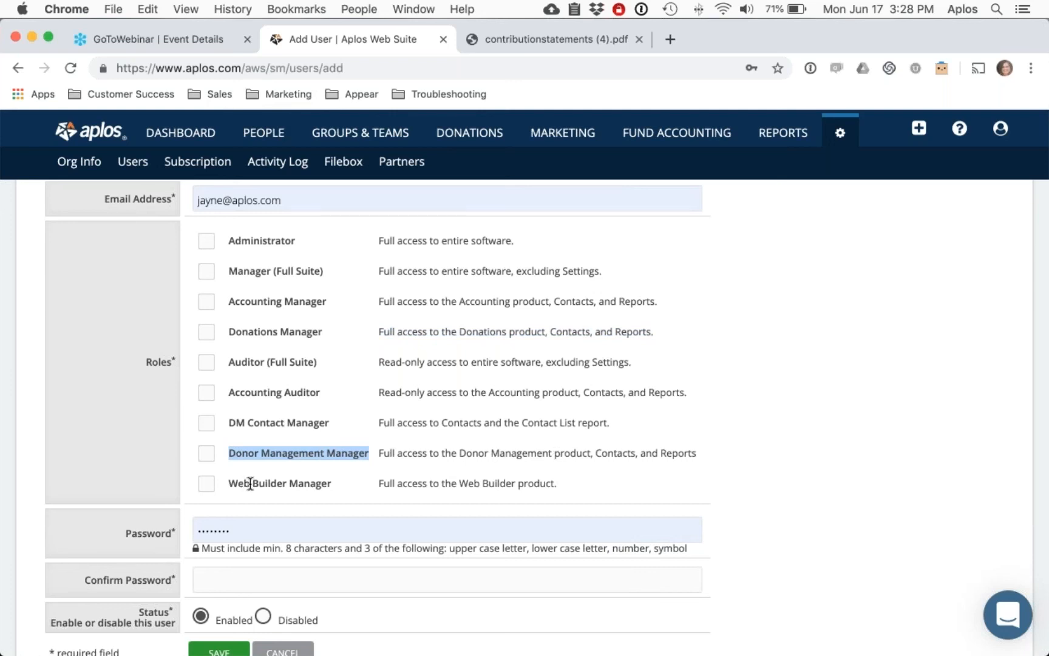
pyautogui.click(292, 475)
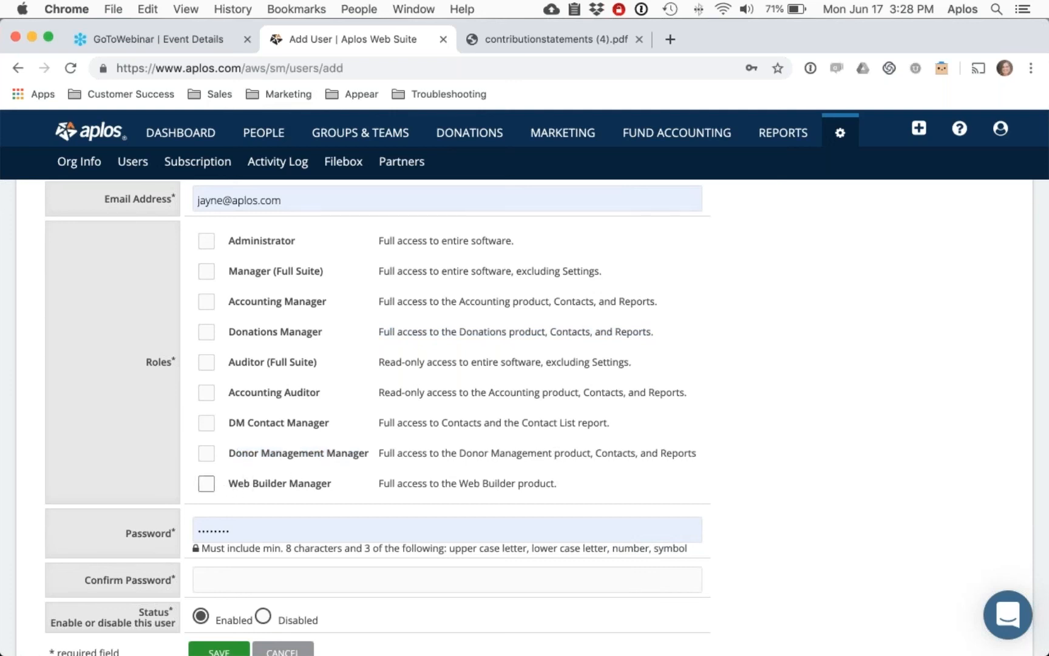
pyautogui.click(1033, 293)
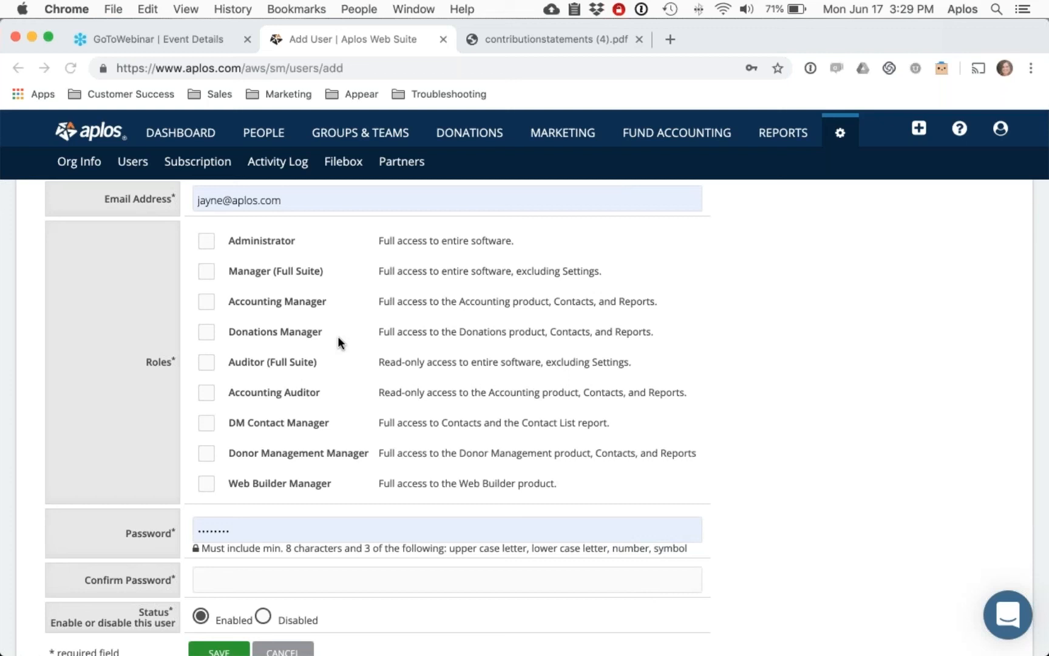
pyautogui.click(403, 29)
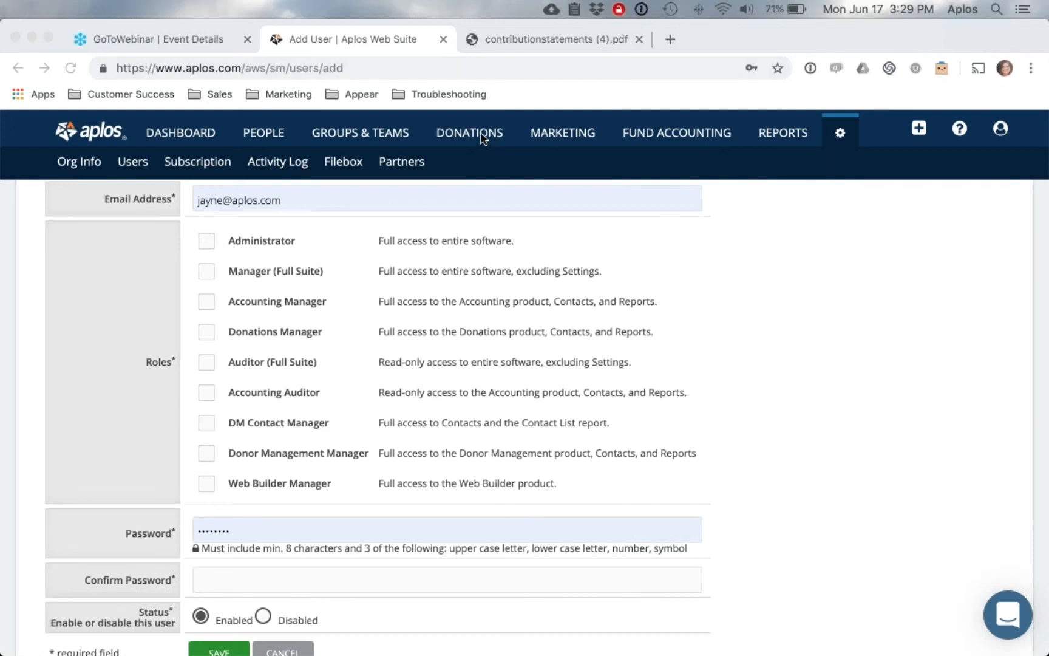
# Open the Contributions list in the donations area, review its entries and return to the dashboard.
pyautogui.moveTo(476, 142)
pyautogui.moveTo(346, 170)
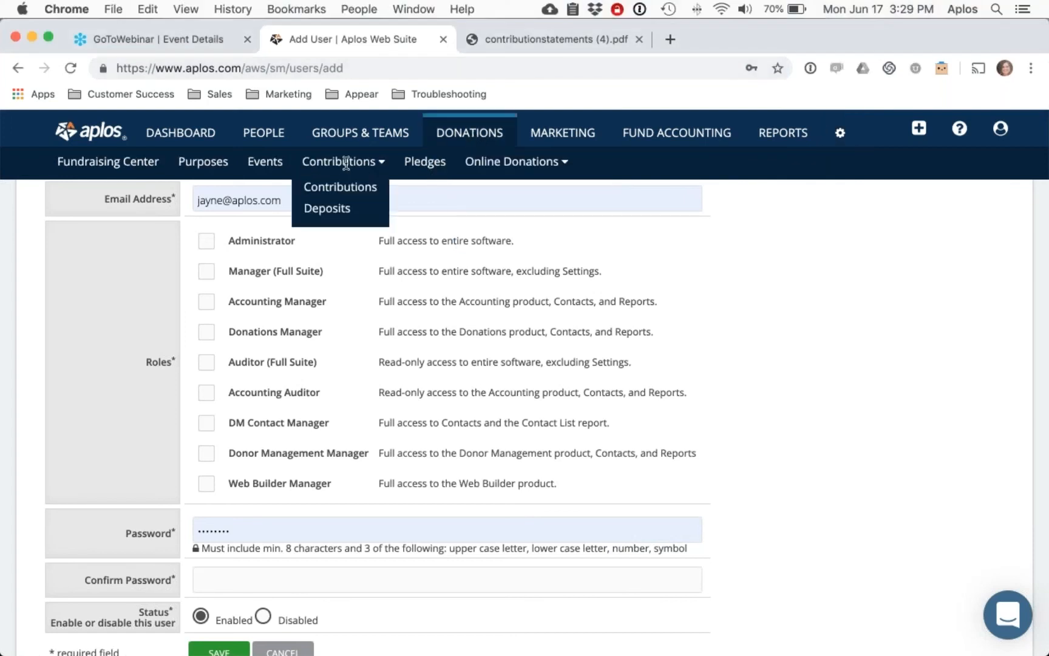
pyautogui.click(341, 190)
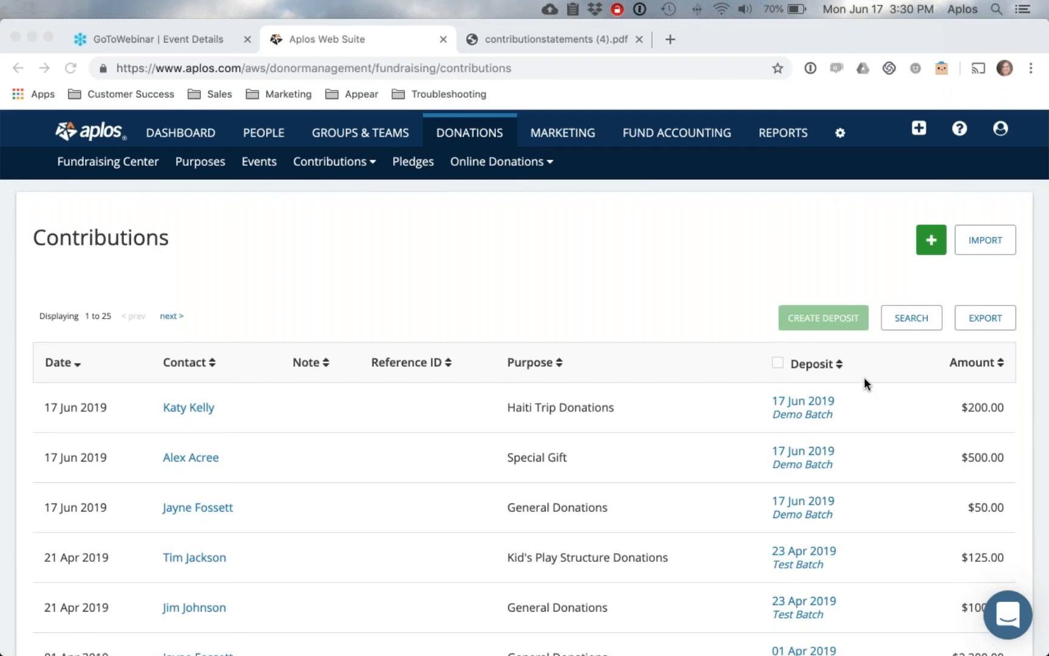
pyautogui.click(181, 133)
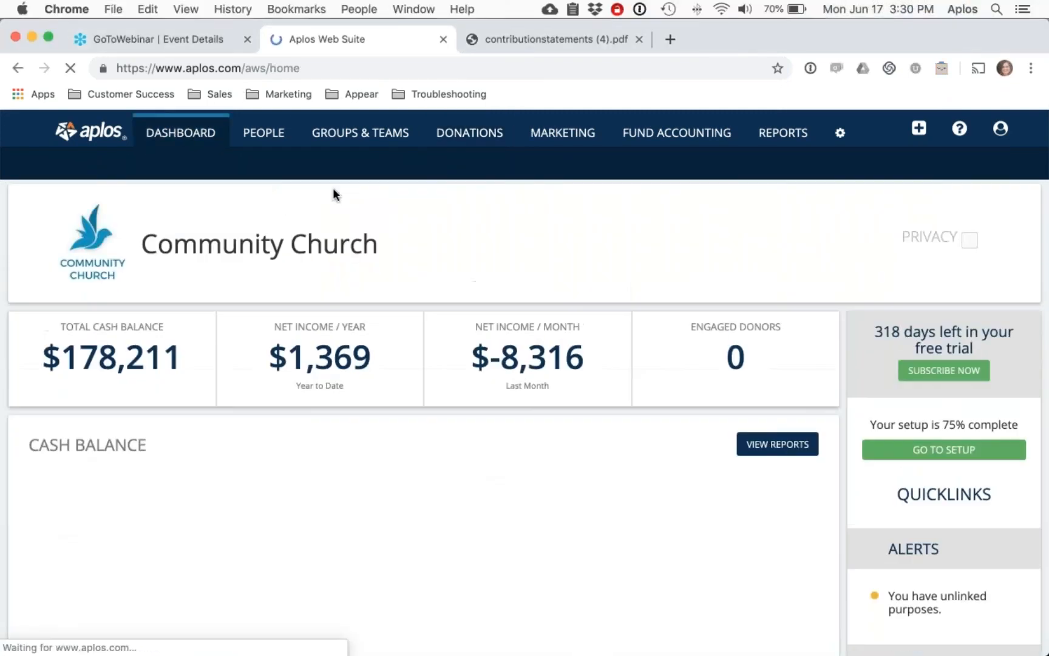